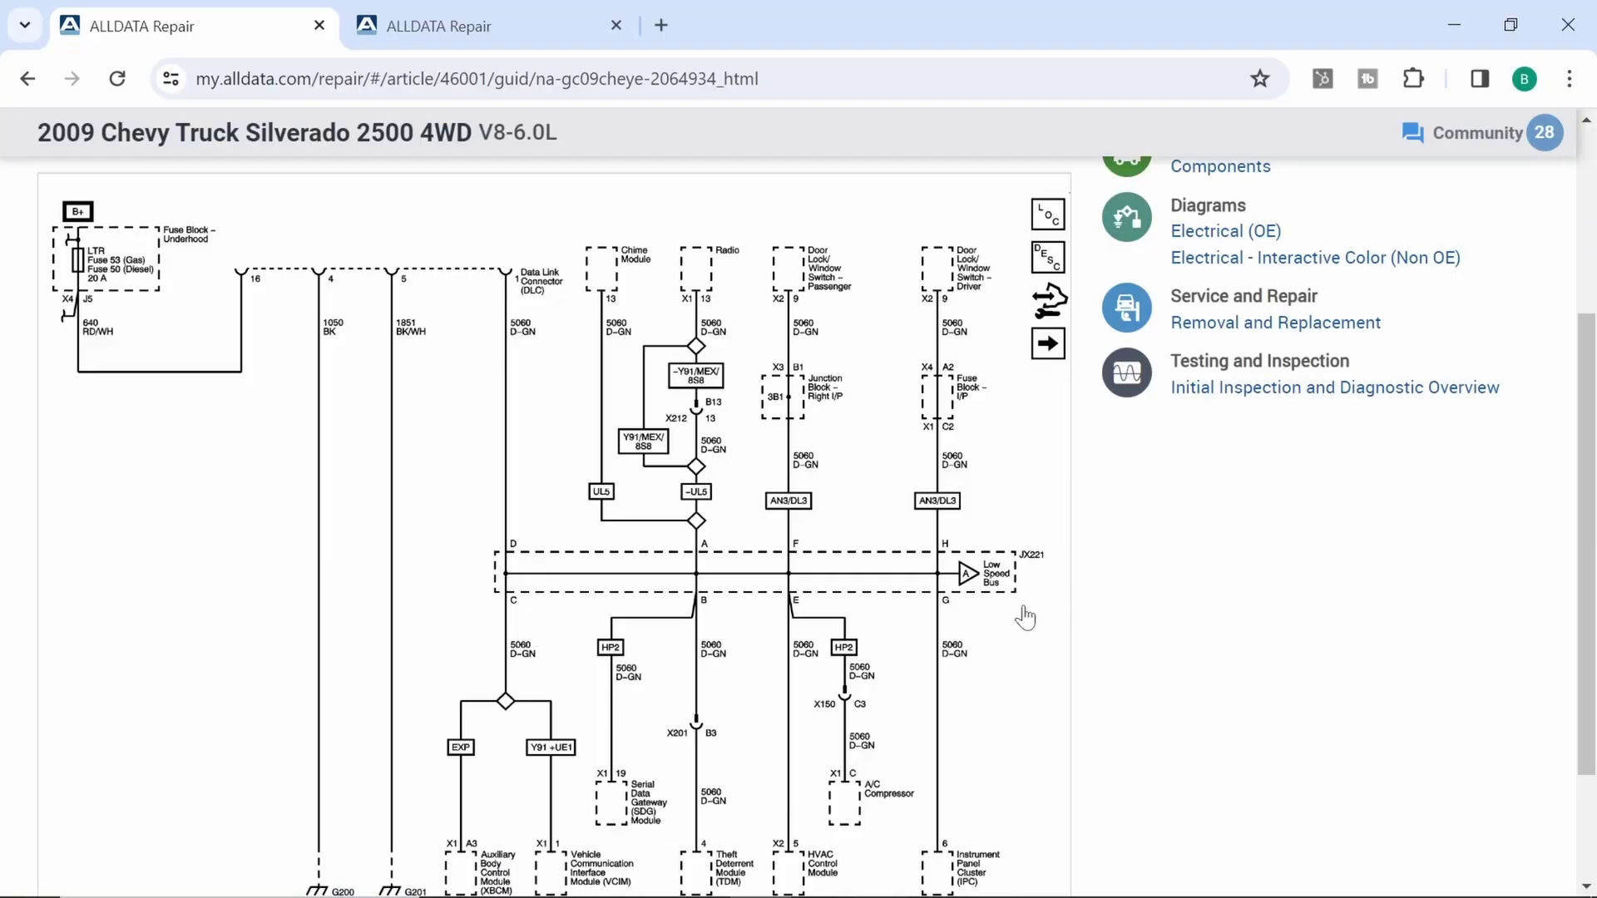
# - Switch to the ALLDATA tab showing the JX221 dash-area component location image
pyautogui.click(452, 6)
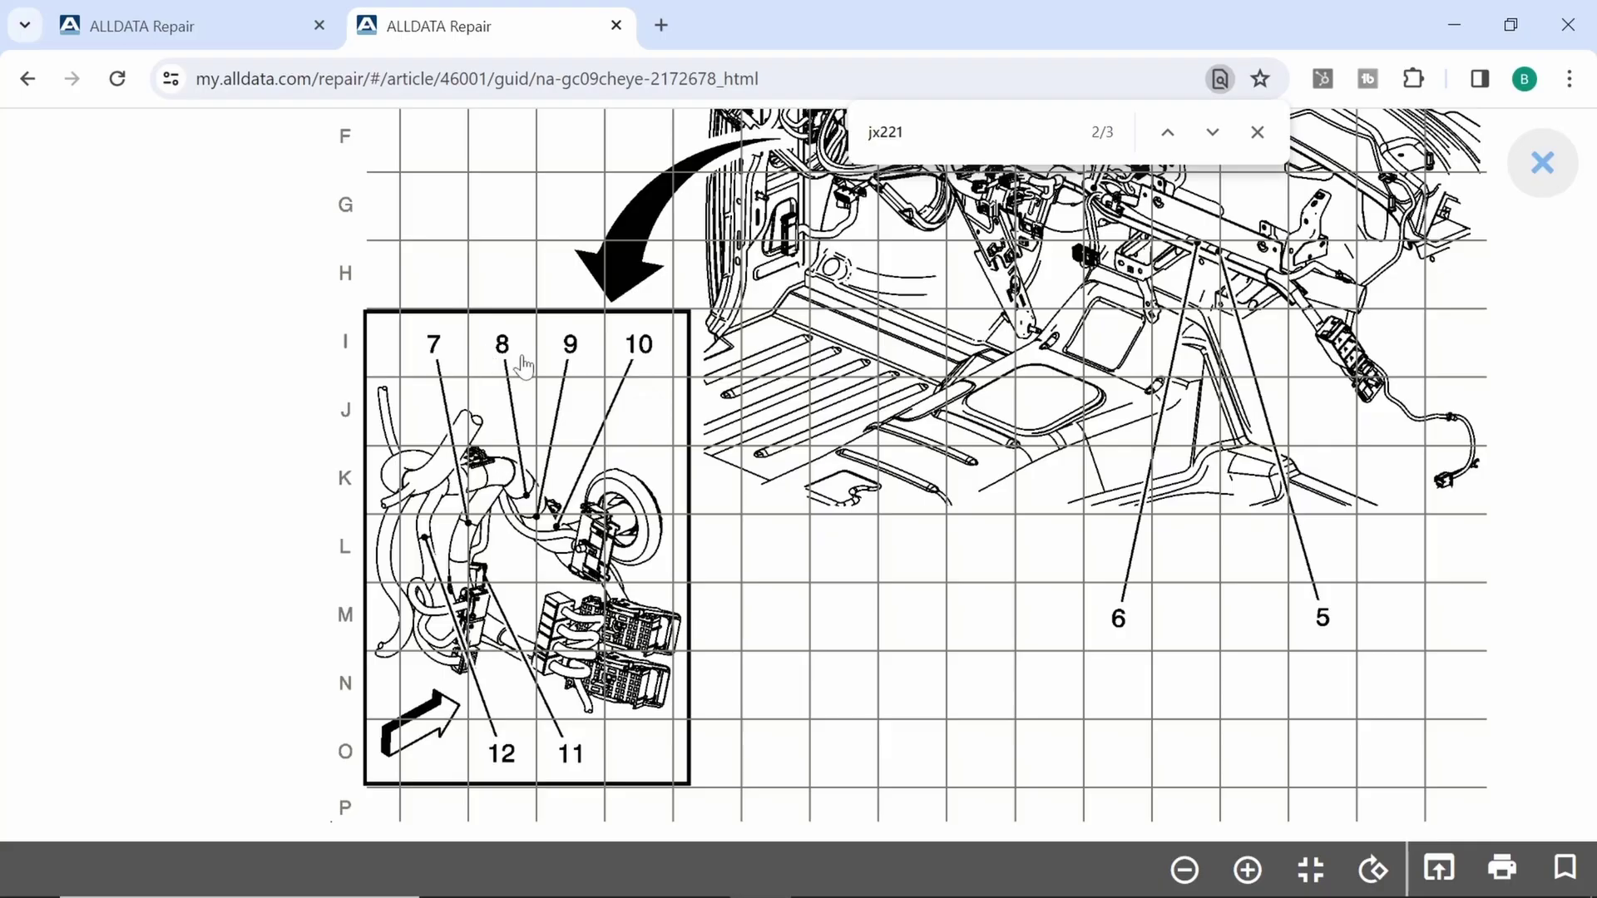
pyautogui.scroll(4, 1148, 525)
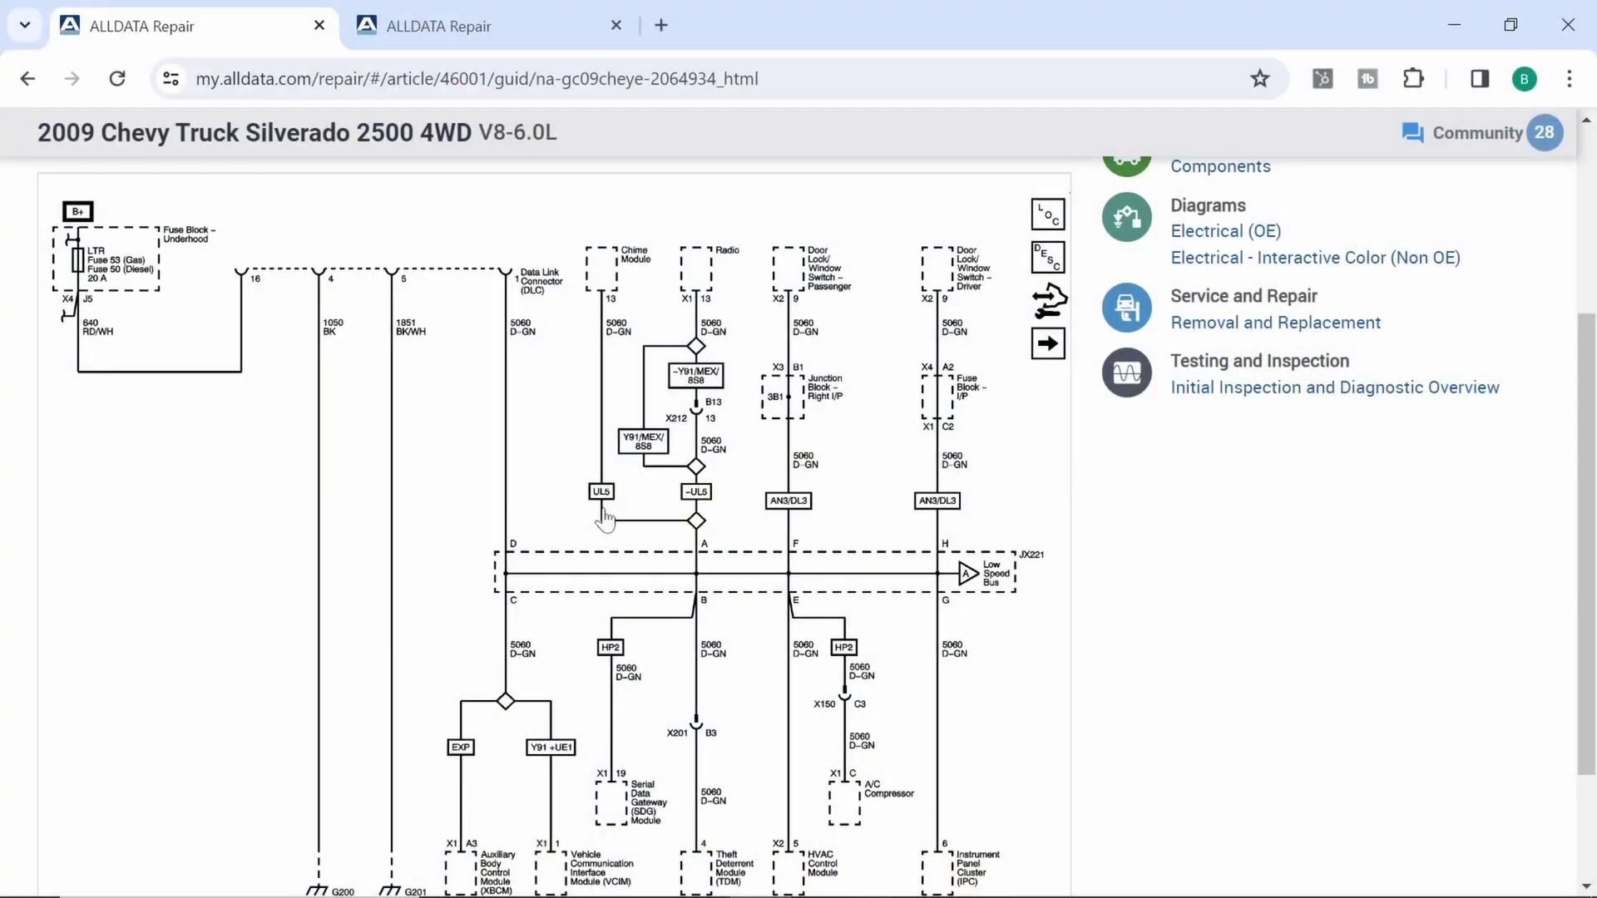
pyautogui.moveTo(583, 894)
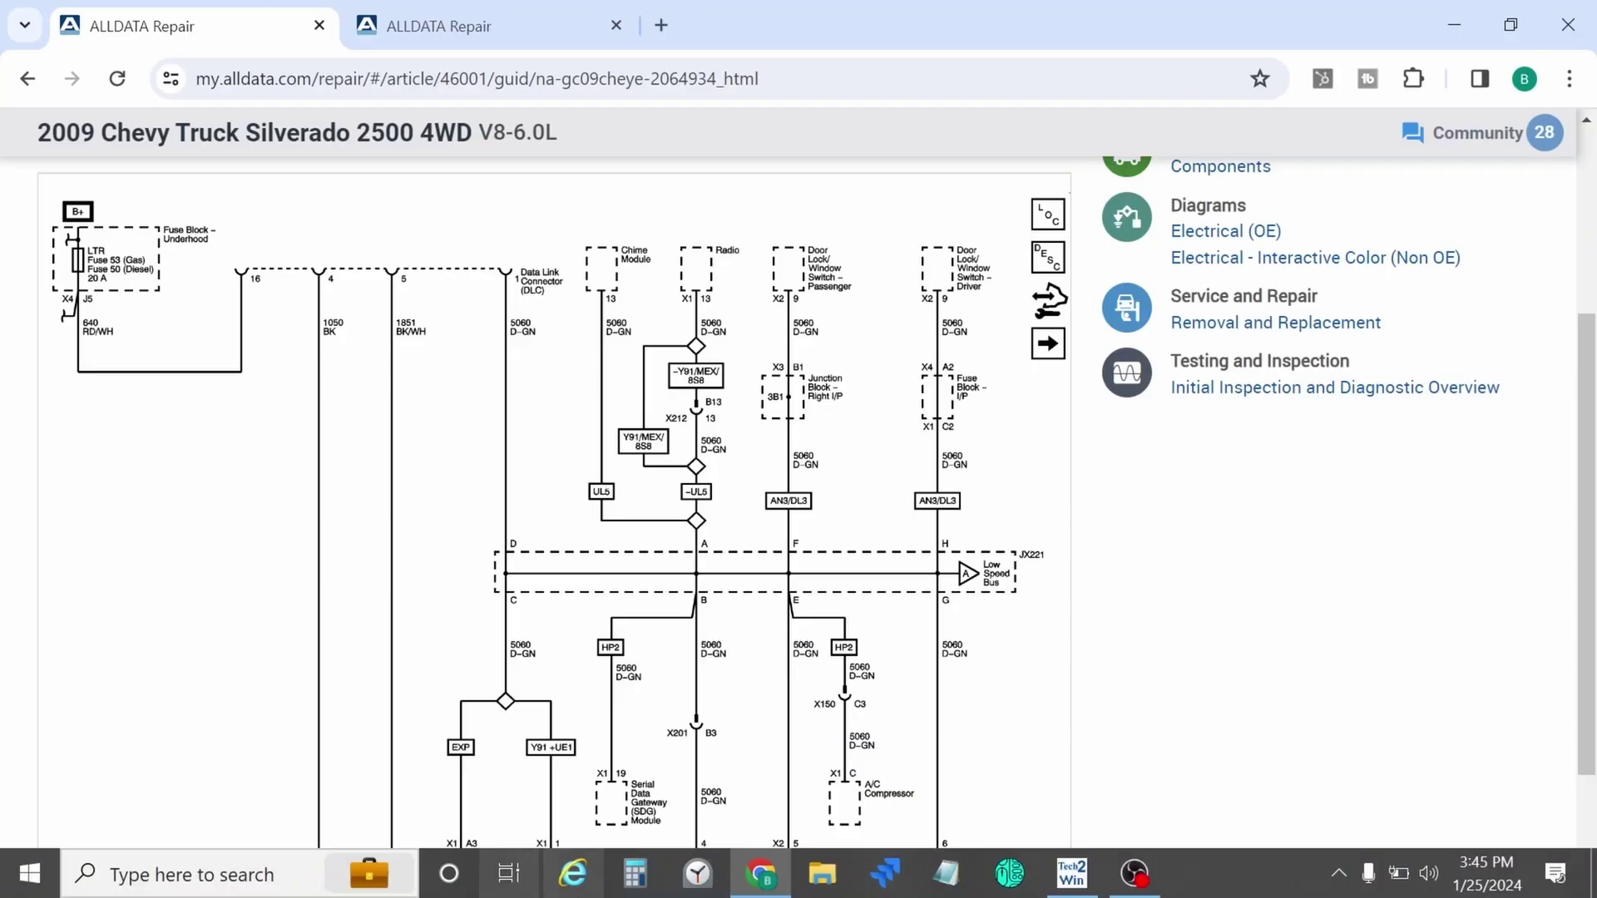
pyautogui.moveTo(1072, 873)
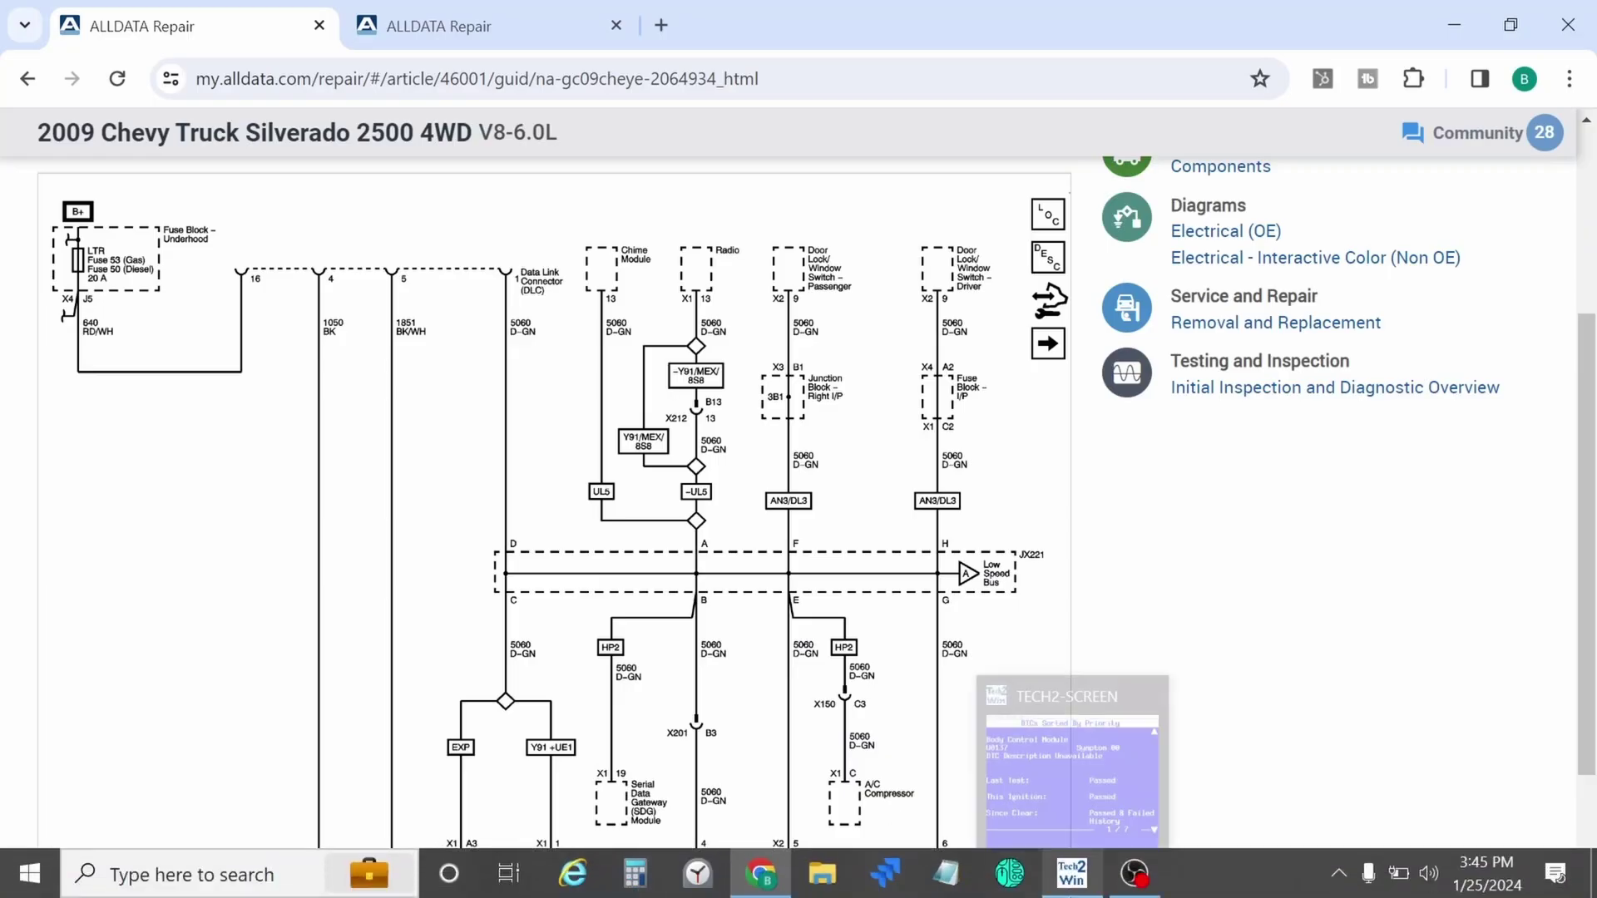
pyautogui.click(1061, 883)
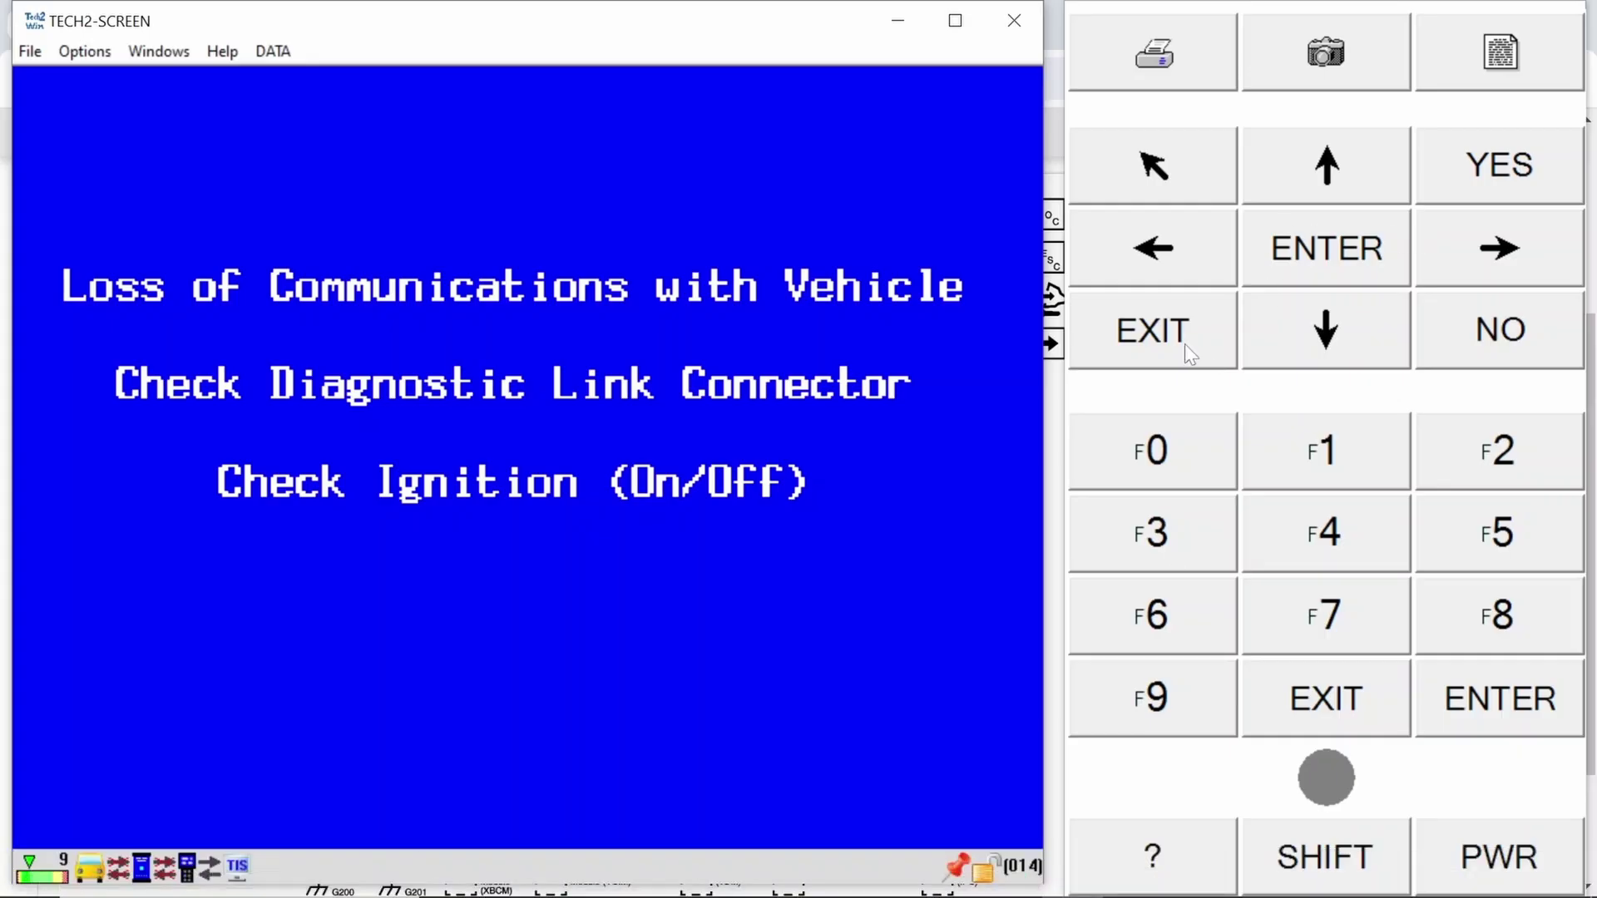
# - Back out of the lost-communication message and Charging Info list, then close the stalled session
pyautogui.click(1180, 343)
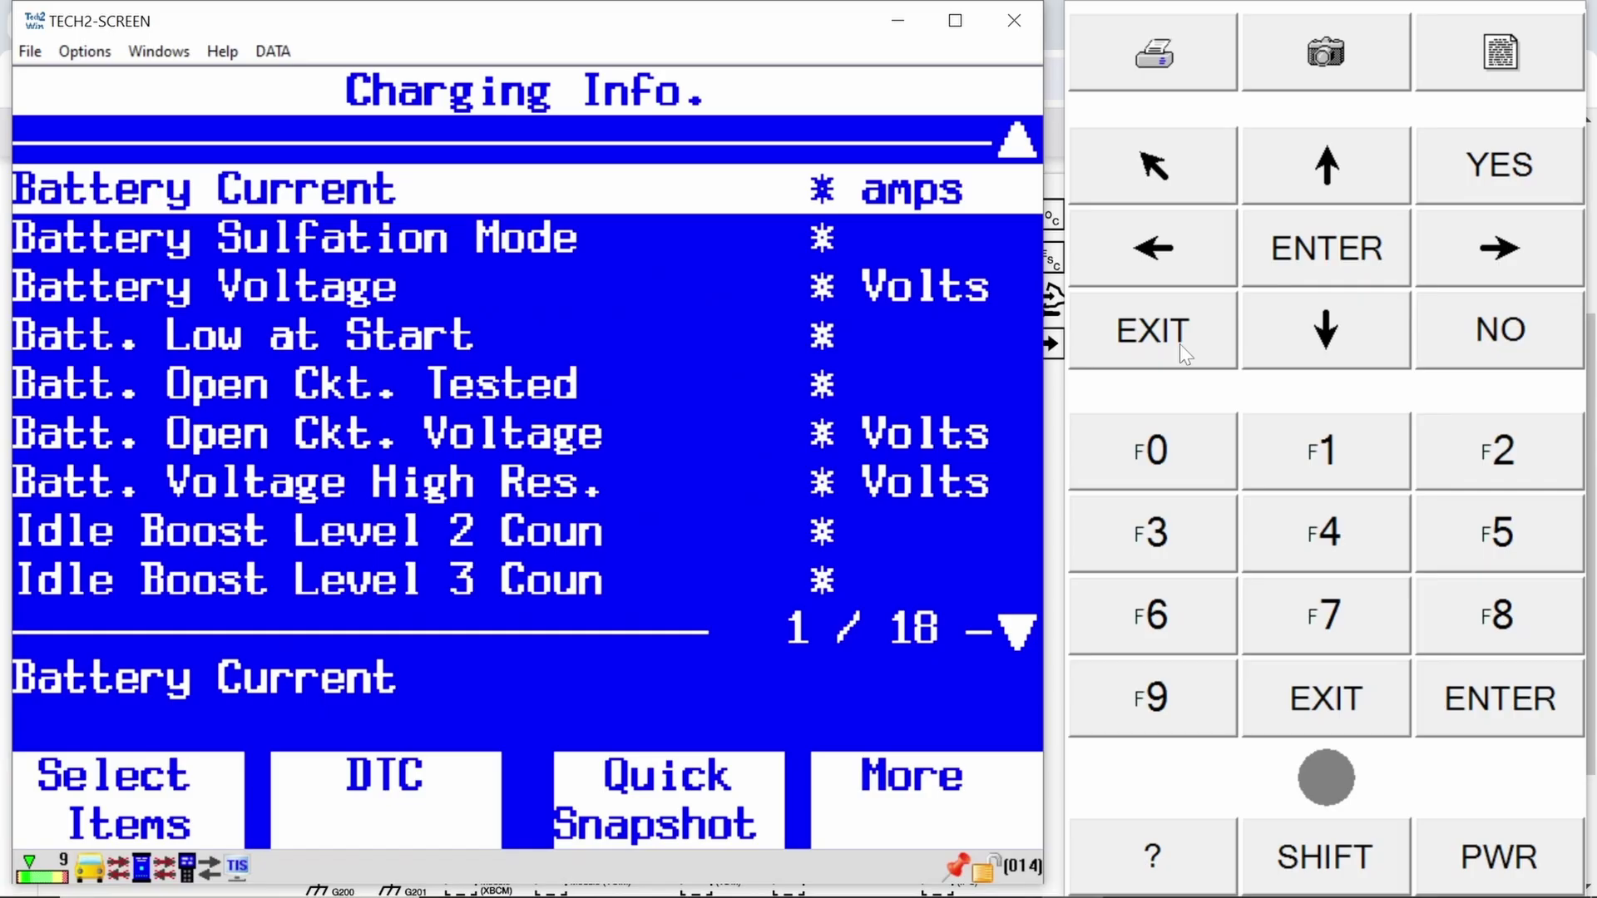
pyautogui.click(1179, 343)
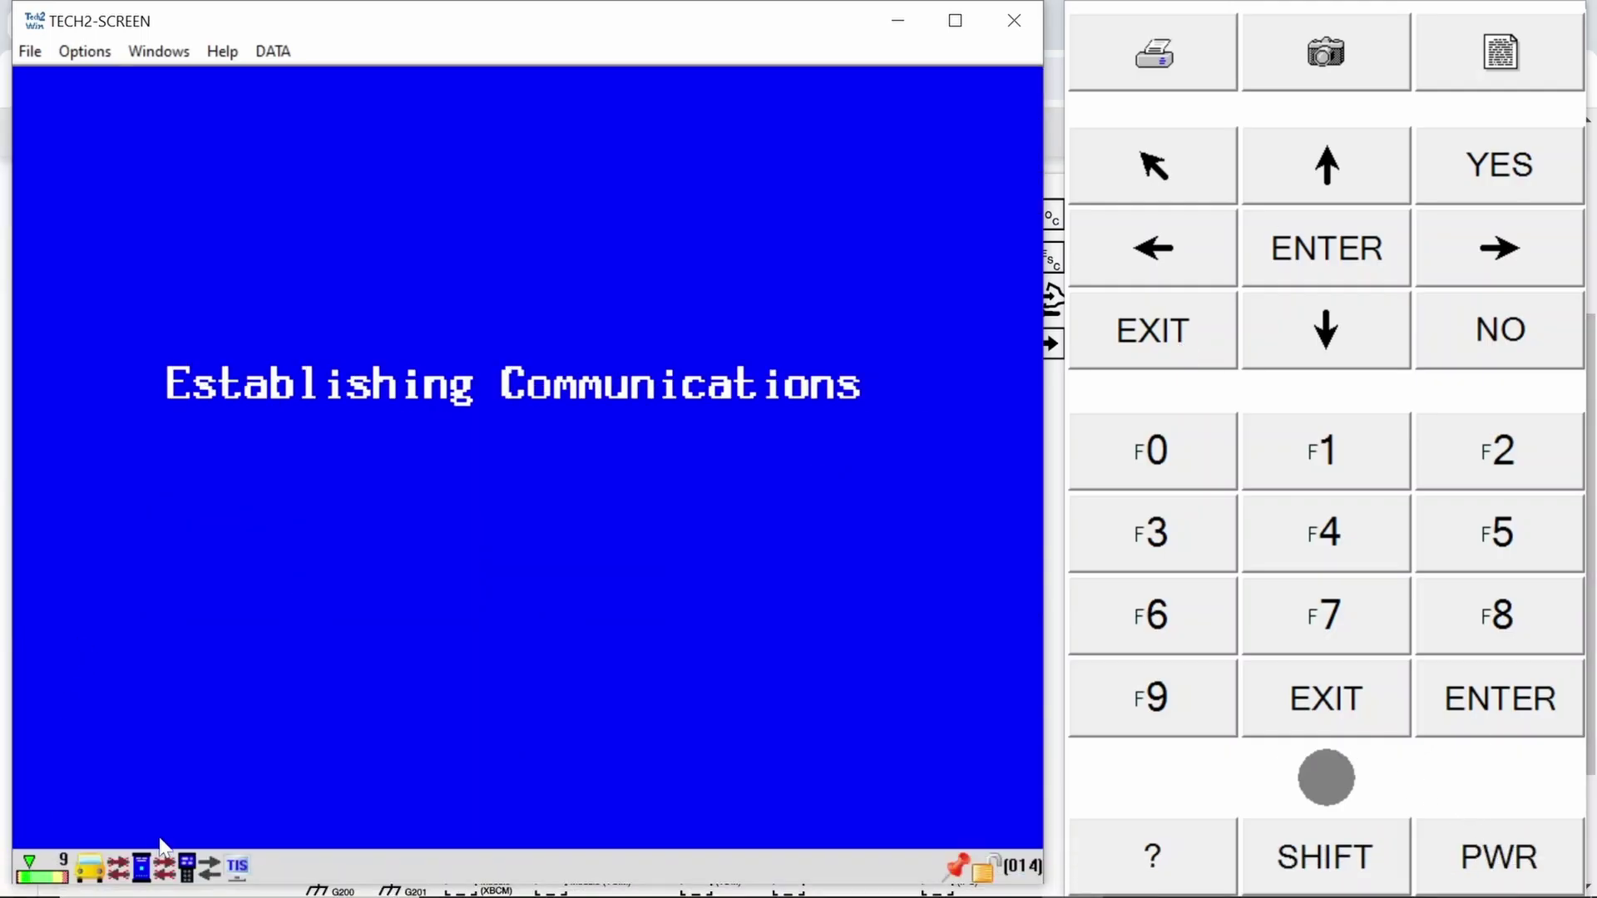
pyautogui.press('ctrl')
pyautogui.hotkey('alt', 'Tab')
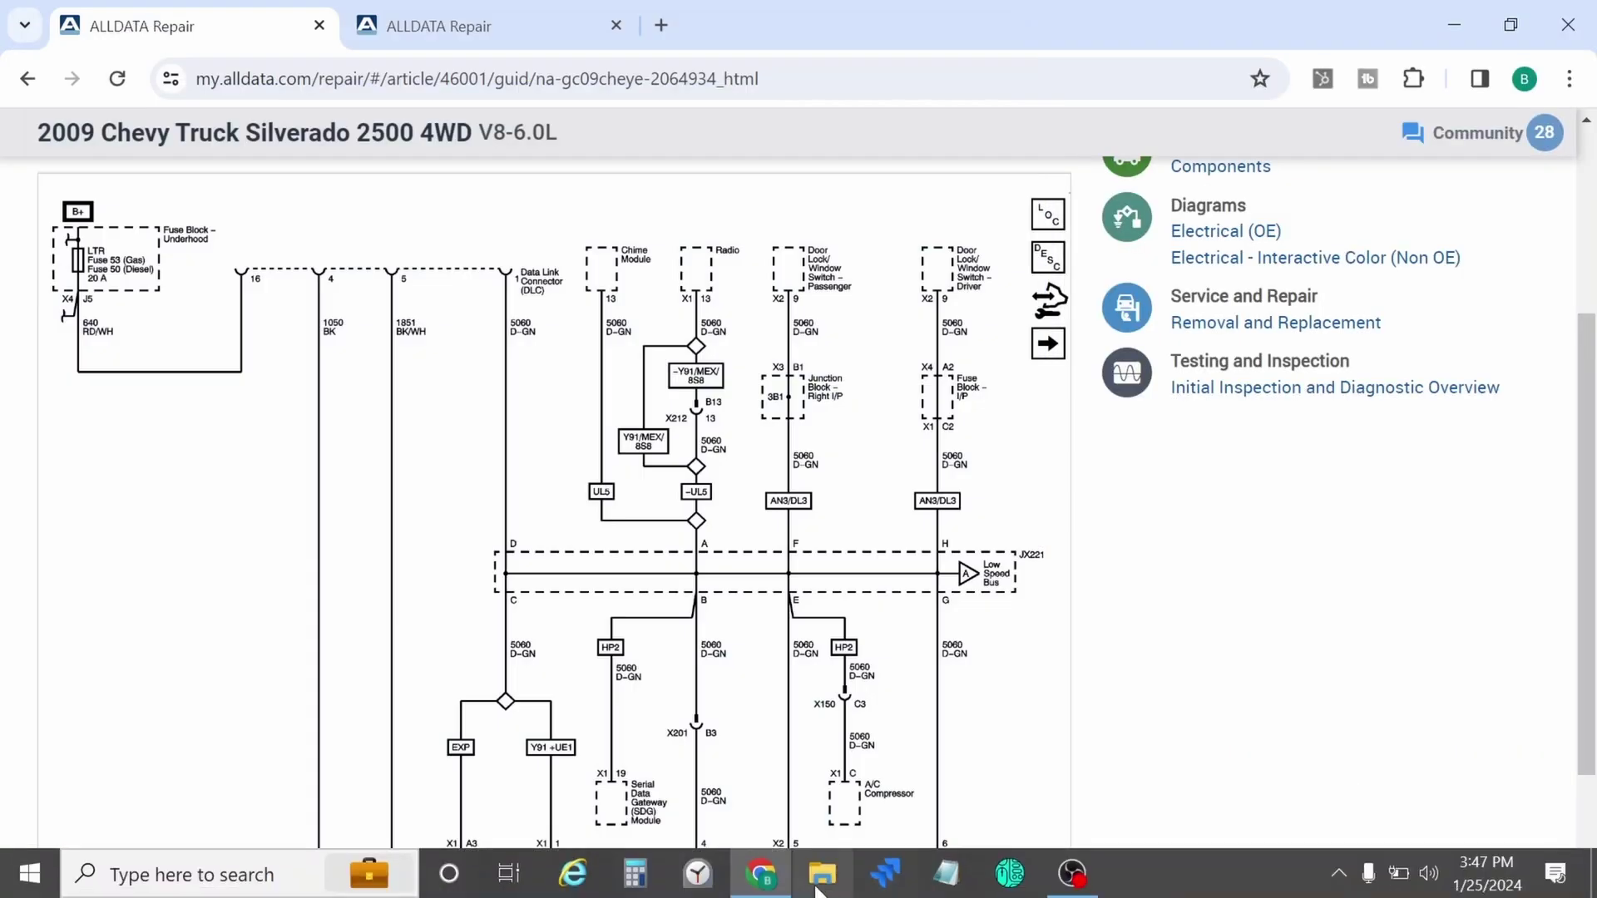
# - Relaunch Tech2Win from Windows search using the quickstart configuration
pyautogui.click(231, 882)
pyautogui.write('tech')
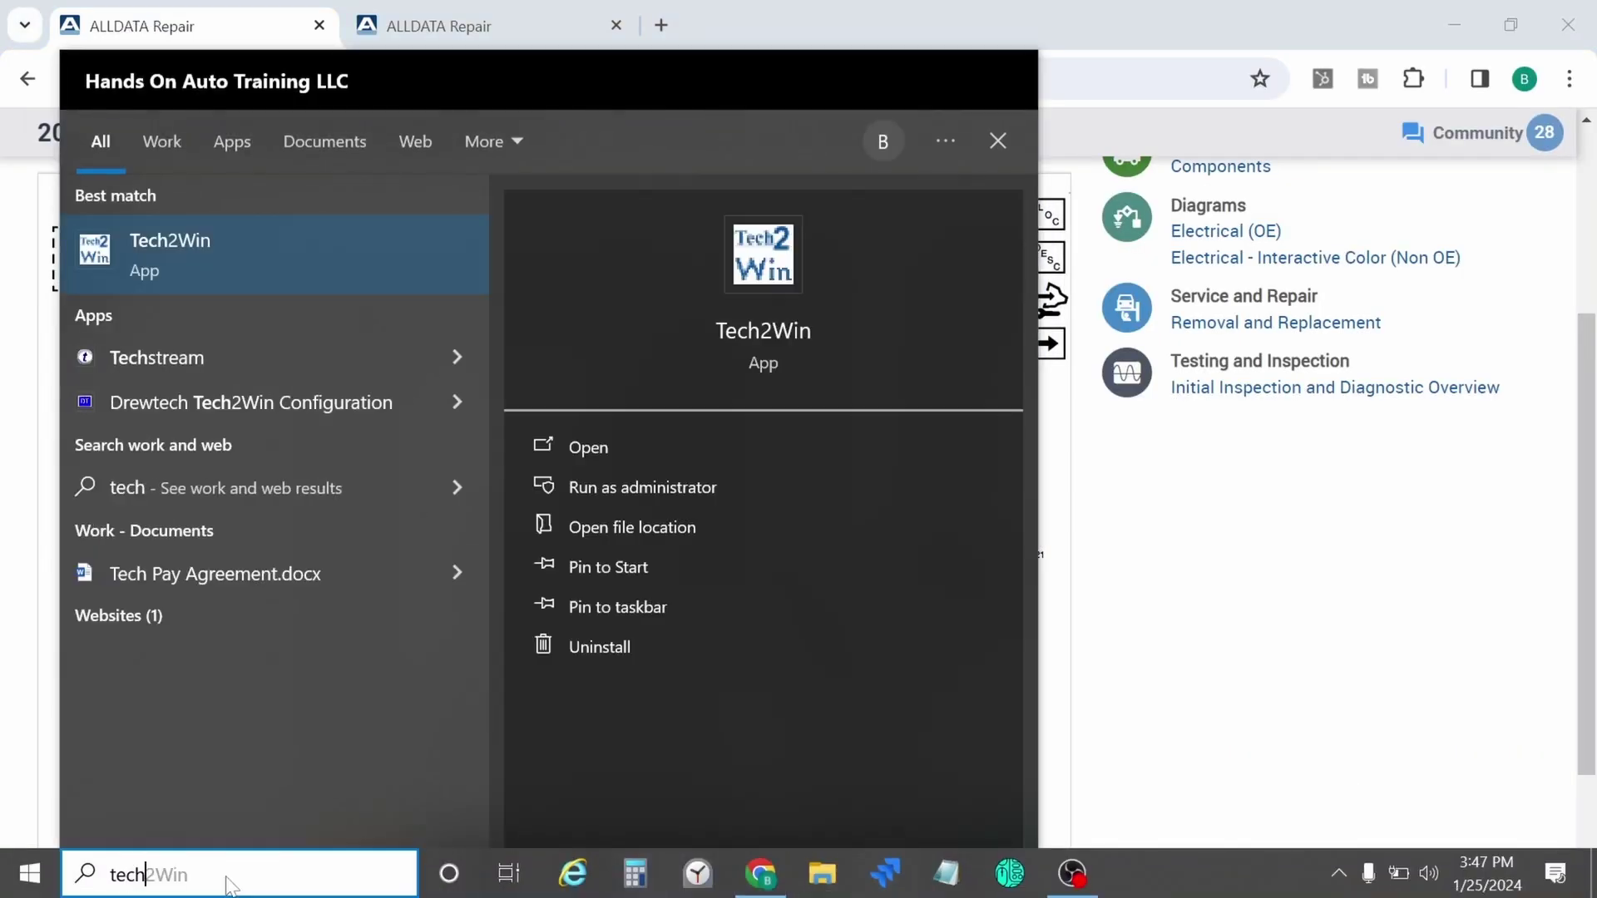
pyautogui.press('Return')
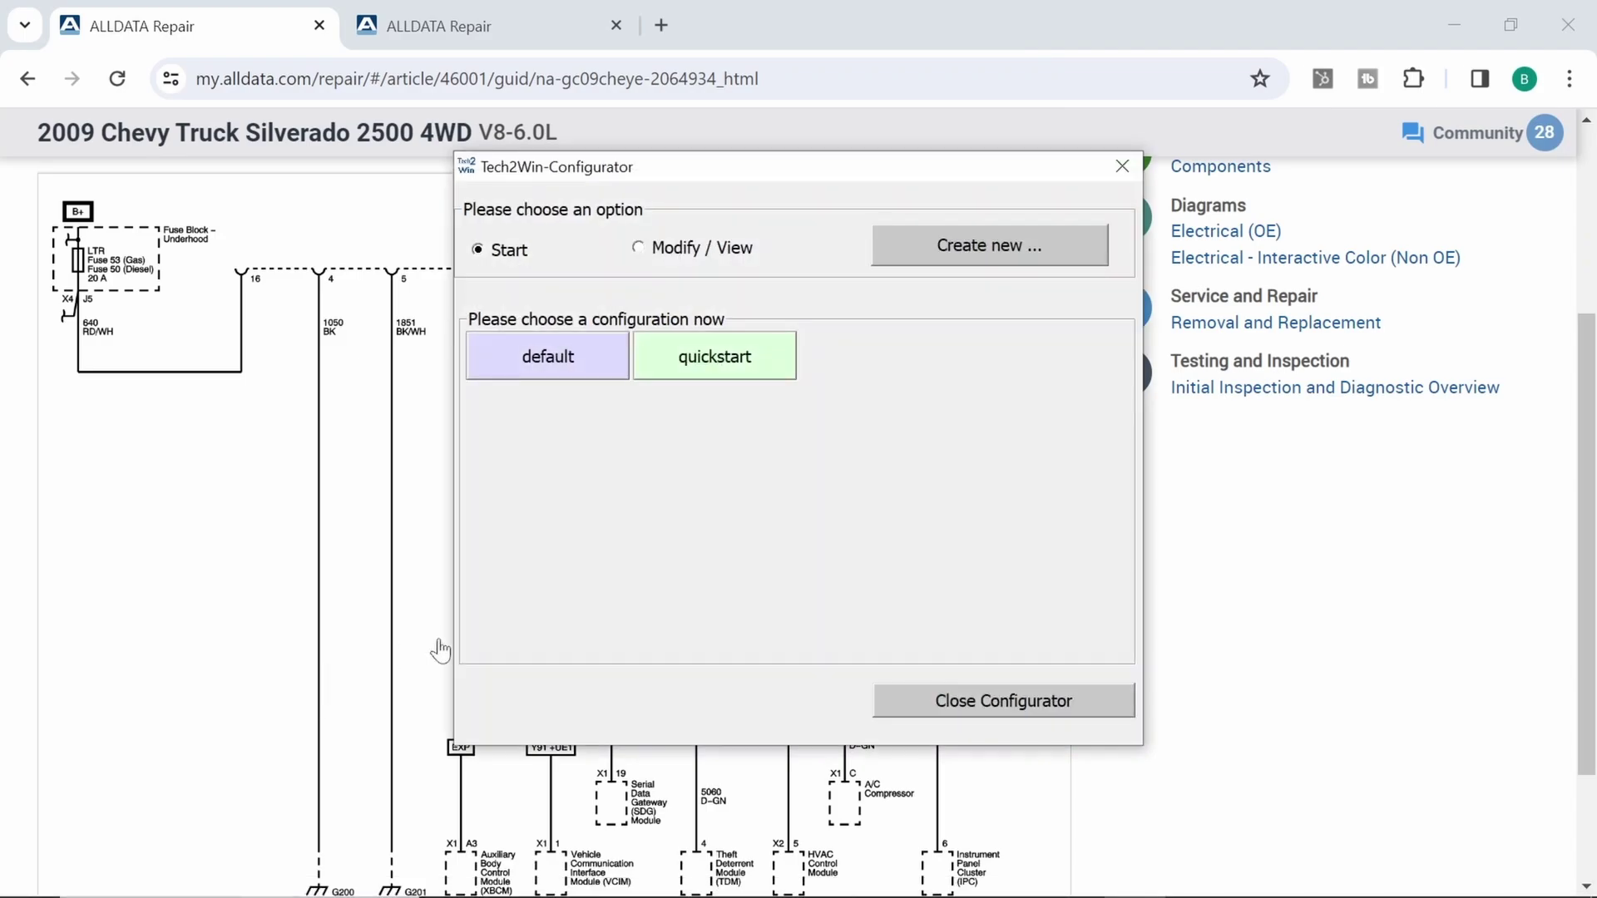
pyautogui.click(762, 358)
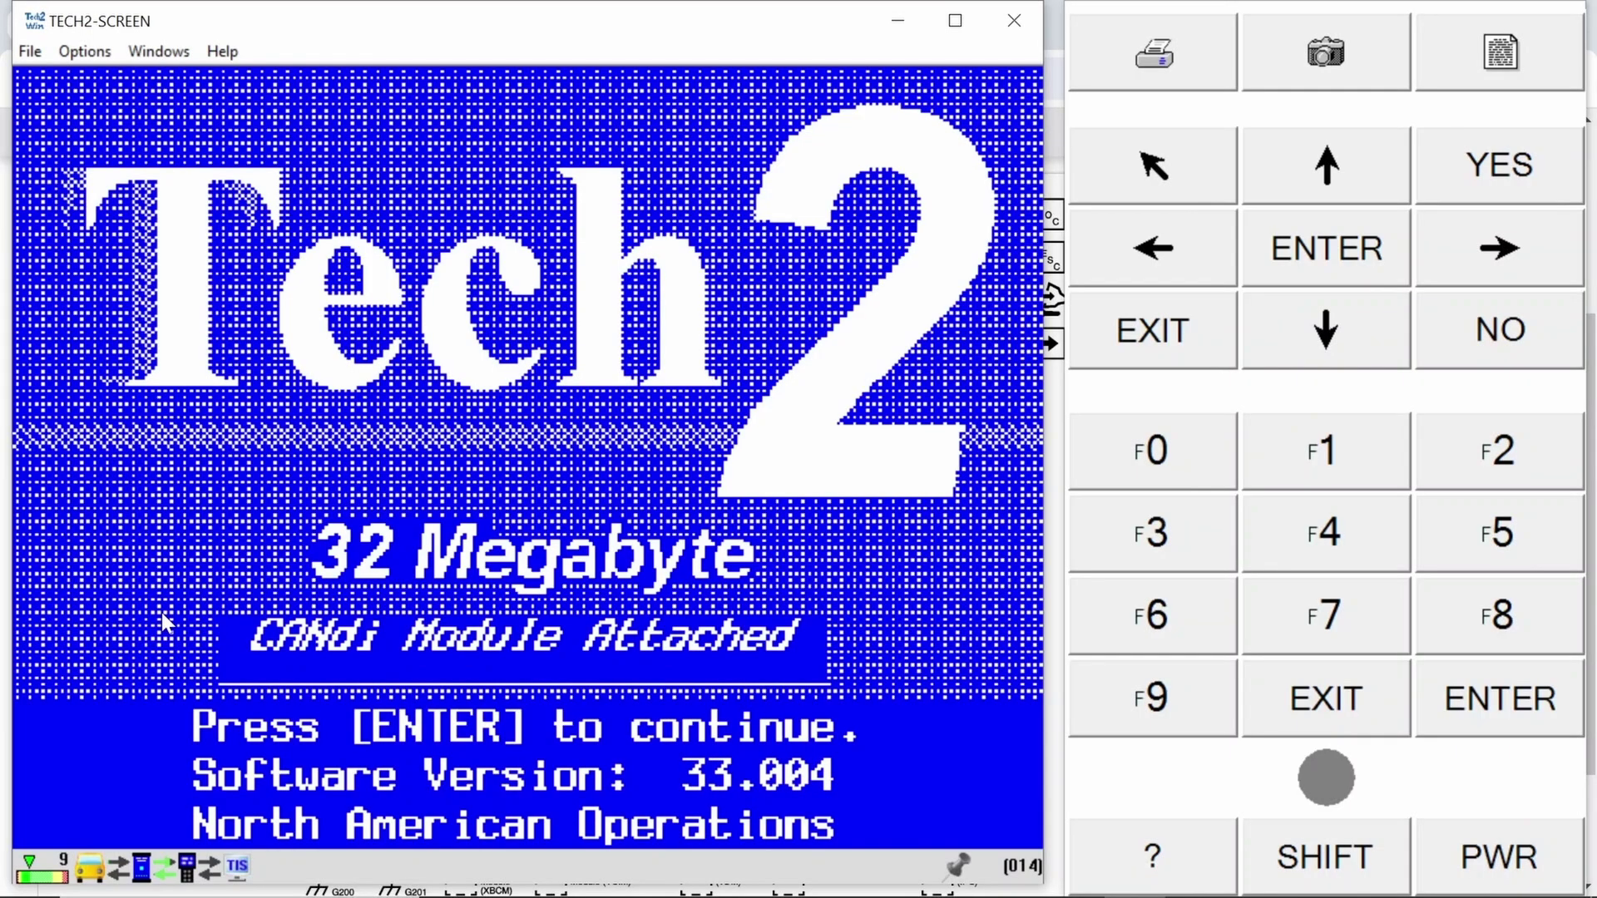
pyautogui.press('Return')
# - Identify the vehicle as 2009 LD Trk, Chevrolet Truck, product line K, Silverado series
pyautogui.press('Return')
pyautogui.press('Down')
pyautogui.press('Down')
pyautogui.press('Down')
pyautogui.press('Return')
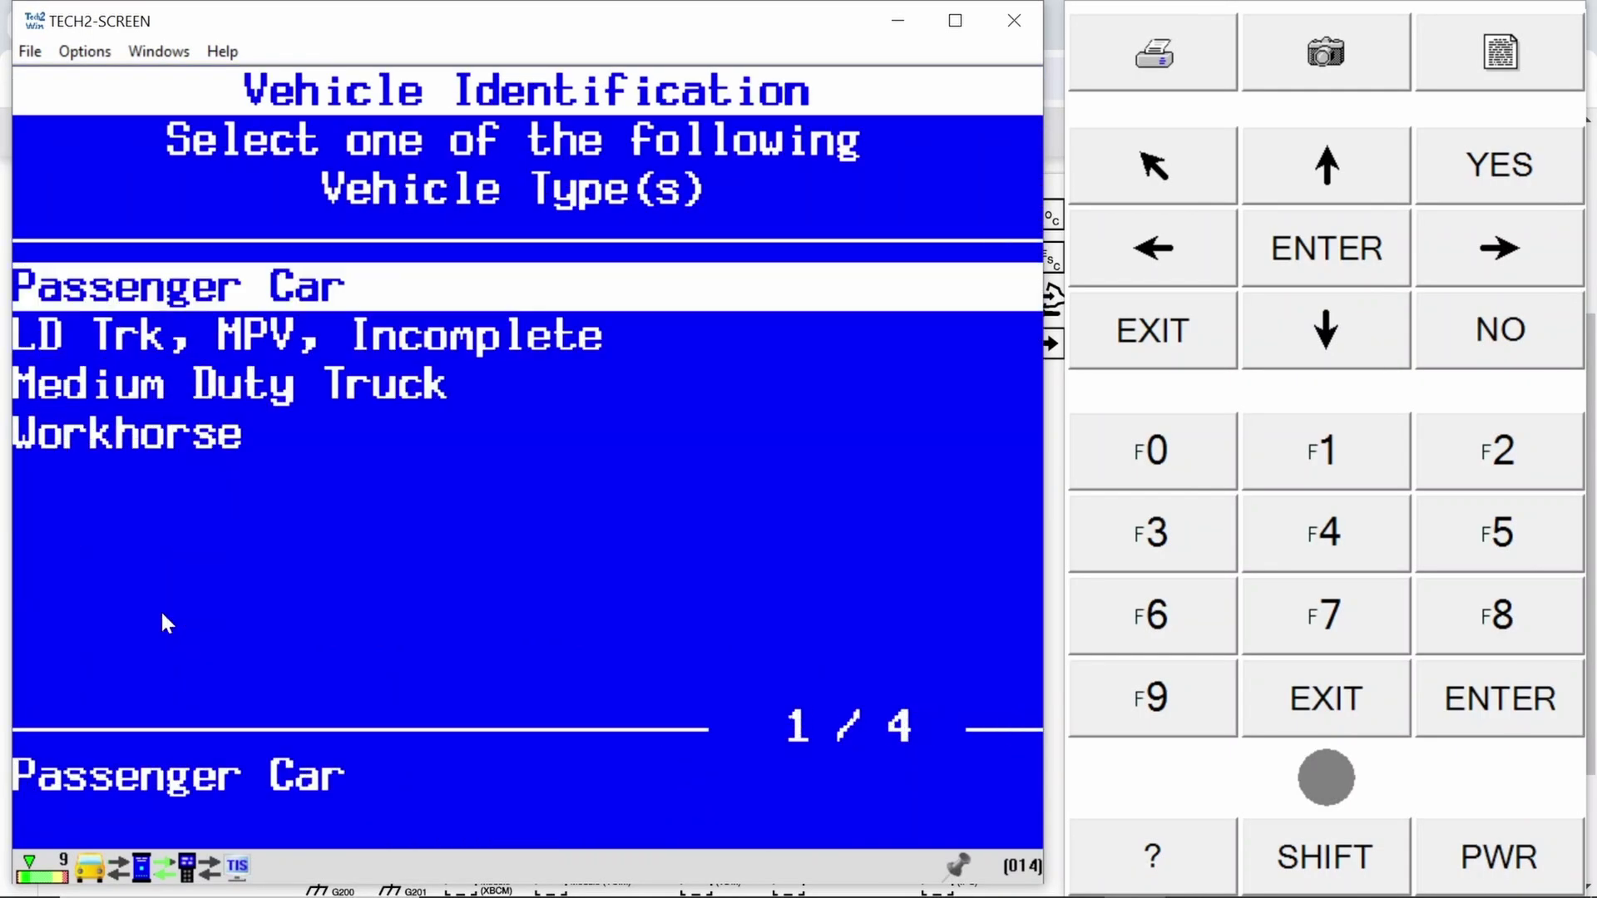
pyautogui.press('Return')
pyautogui.press('Down')
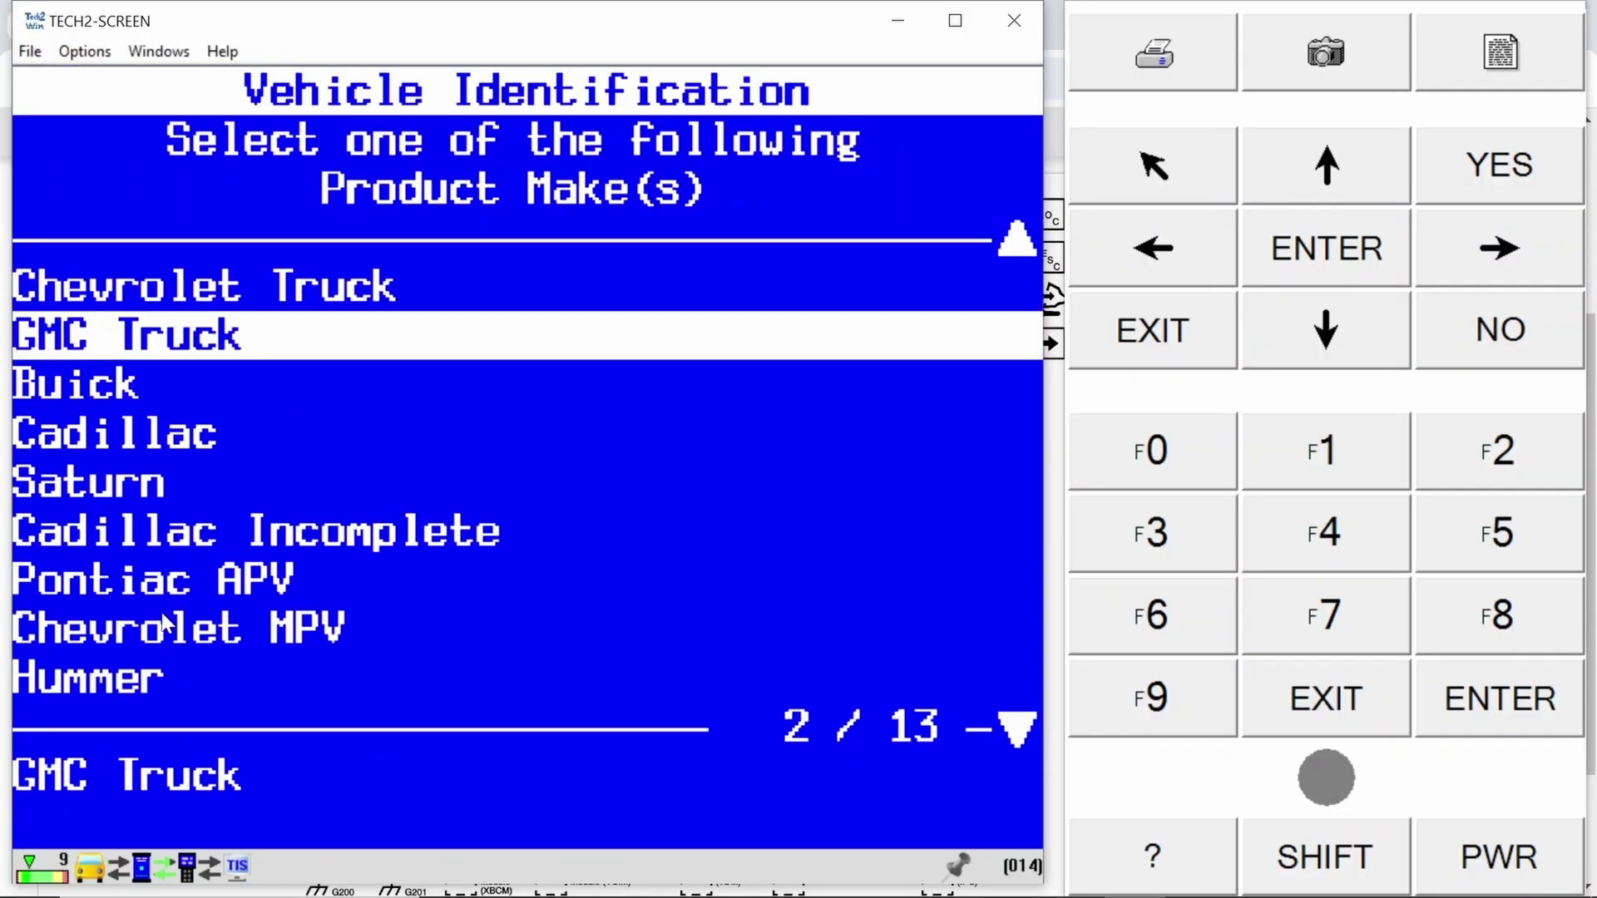
pyautogui.press('Up')
pyautogui.press('Return')
pyautogui.press('Down')
pyautogui.press('Down')
pyautogui.press('Down')
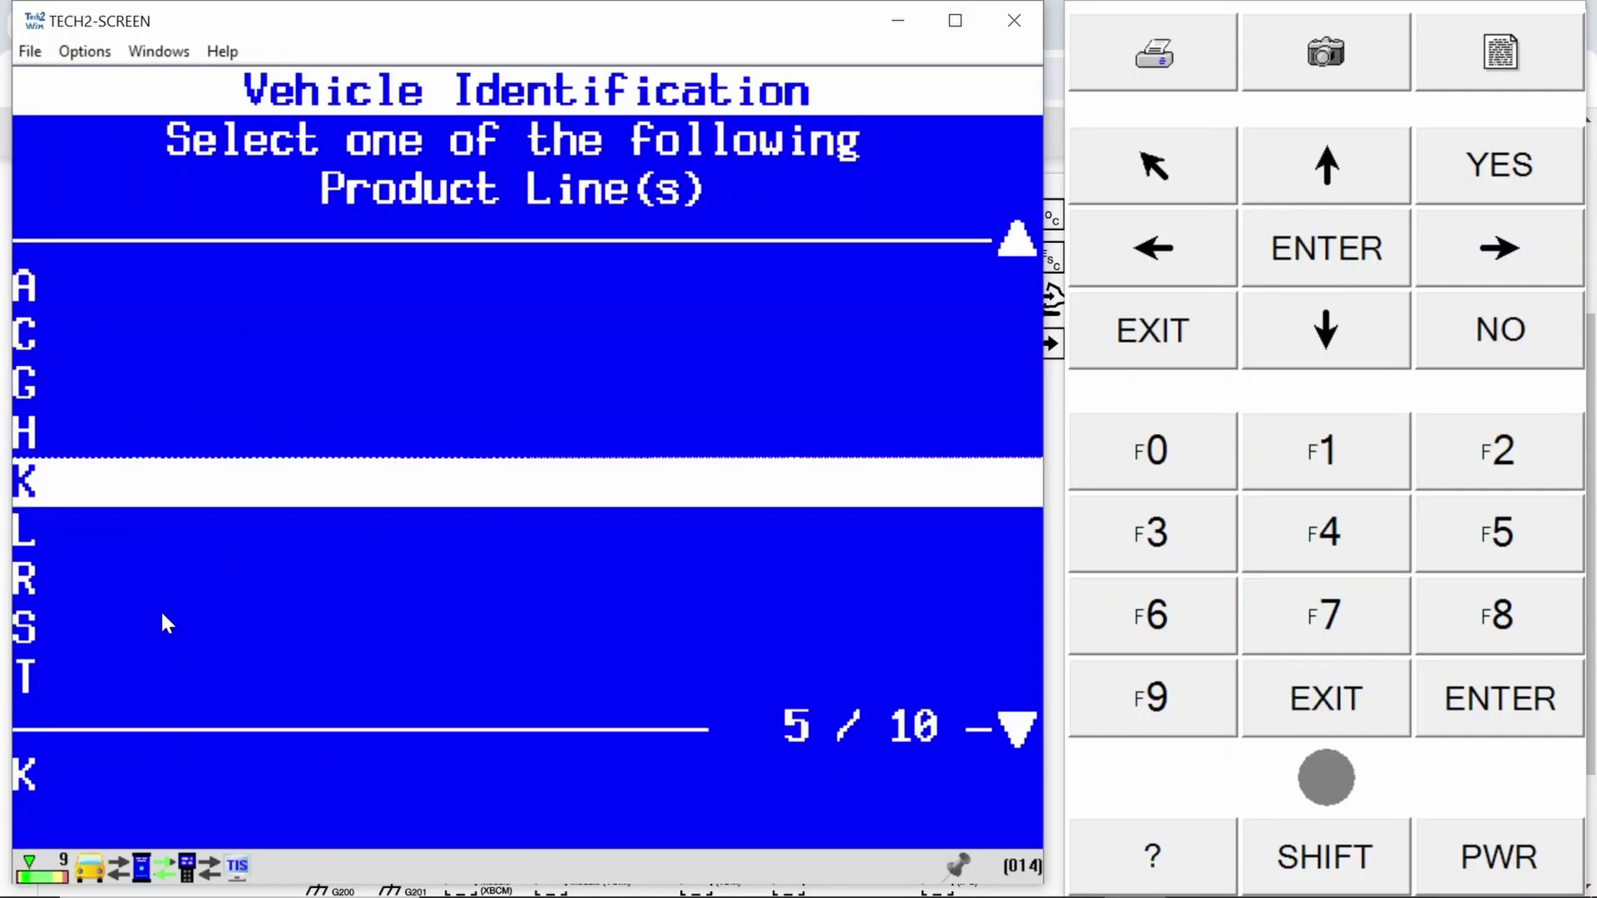
pyautogui.press('Return')
pyautogui.press('Down')
pyautogui.press('Return')
pyautogui.press('Down')
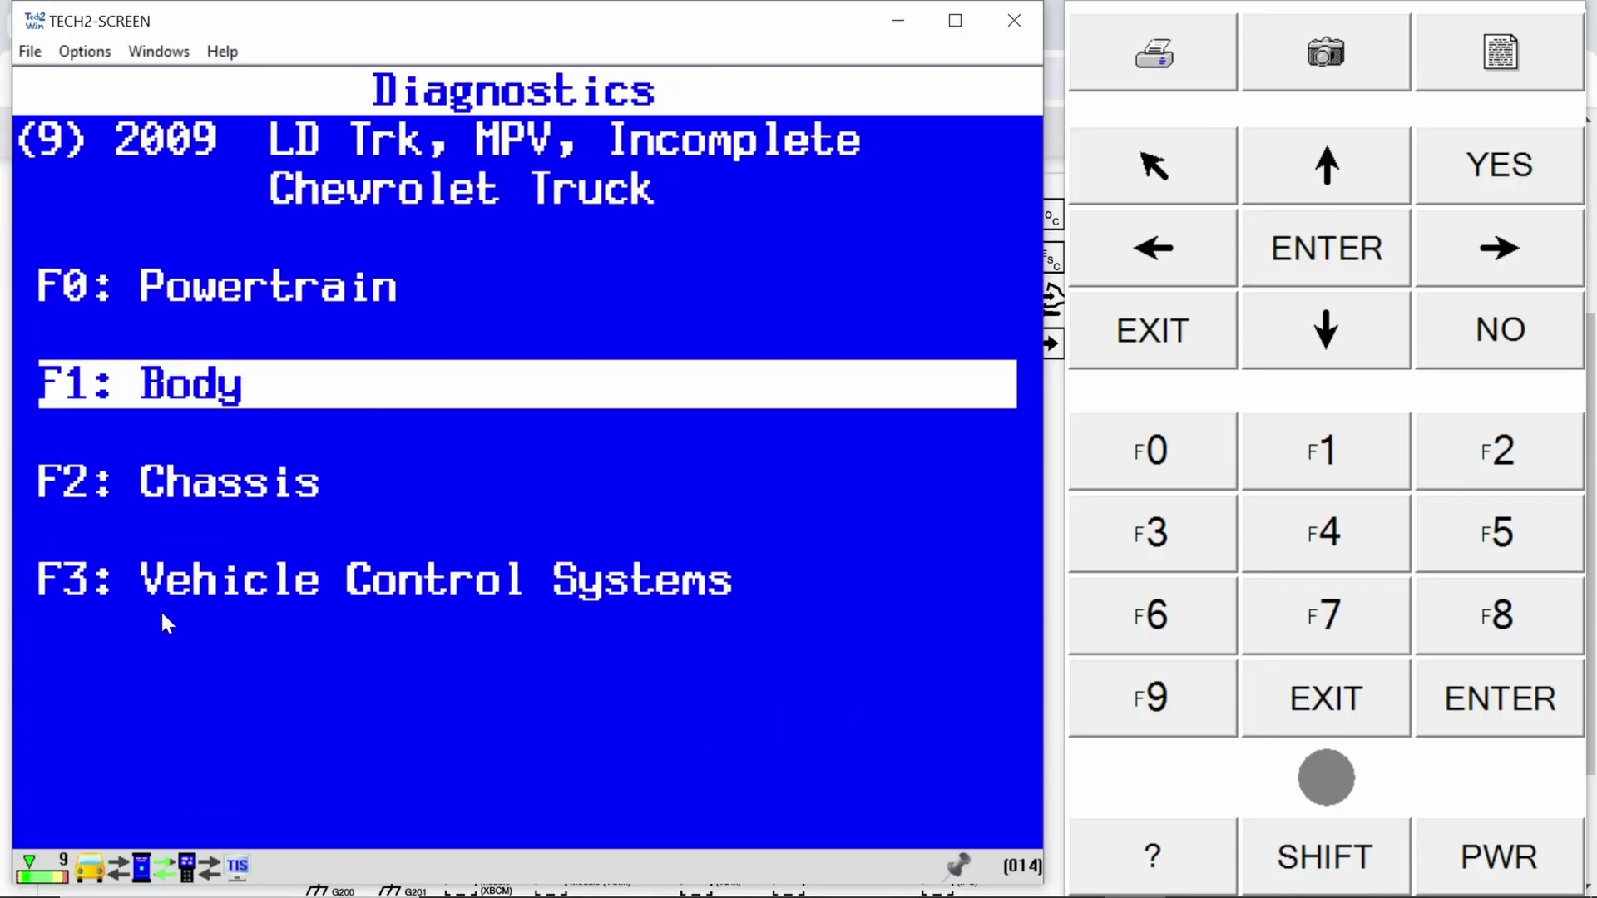
pyautogui.press('Down')
# - Choose Vehicle Control Systems, 6.0L LY6, over 8600 GVW, no VSES, manual transfer case, 6 Speed Automatic
pyautogui.press('Down')
pyautogui.press('Return')
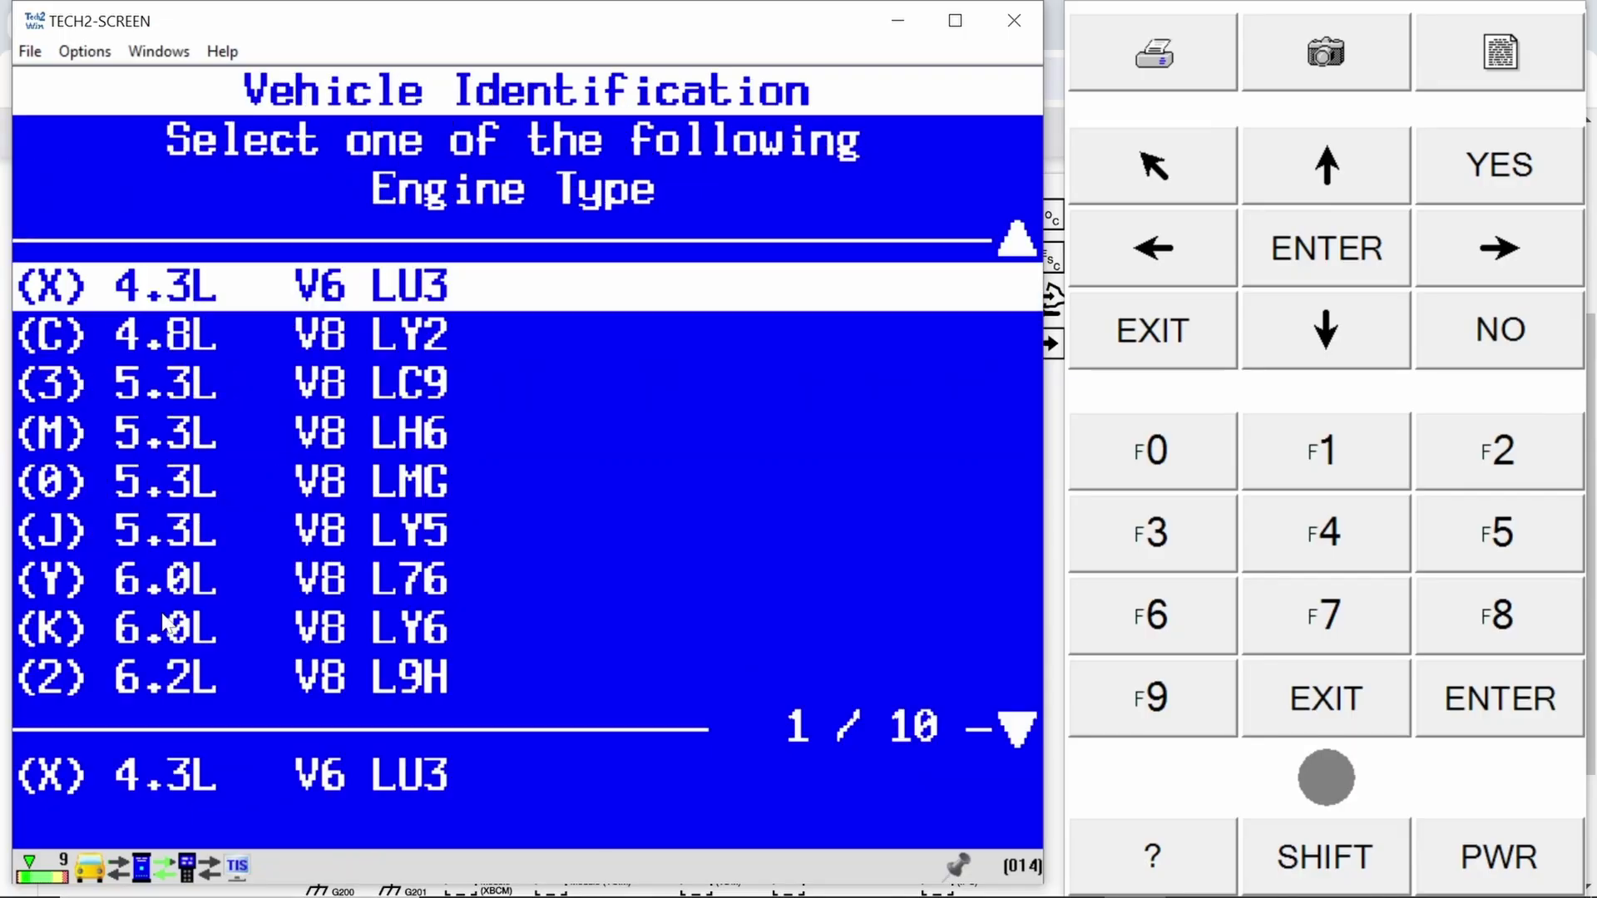
pyautogui.press('Down')
pyautogui.press('Down')
pyautogui.press('Down')
pyautogui.press('Down')
pyautogui.press('Down')
pyautogui.press('Down')
pyautogui.press('Down')
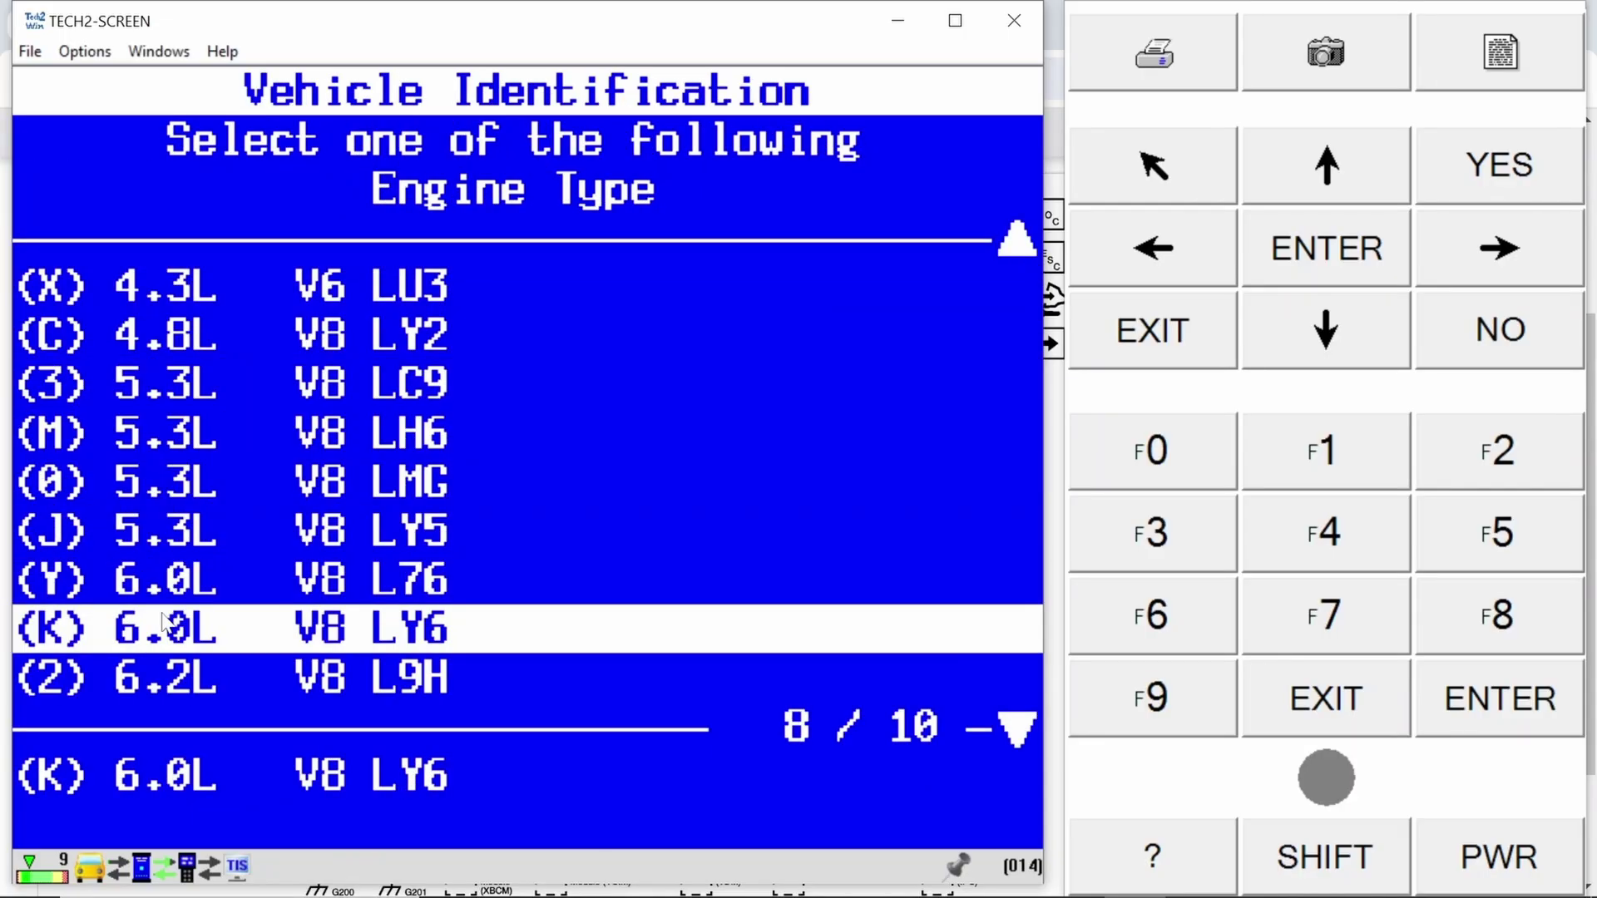
pyautogui.press('Return')
pyautogui.press('Down')
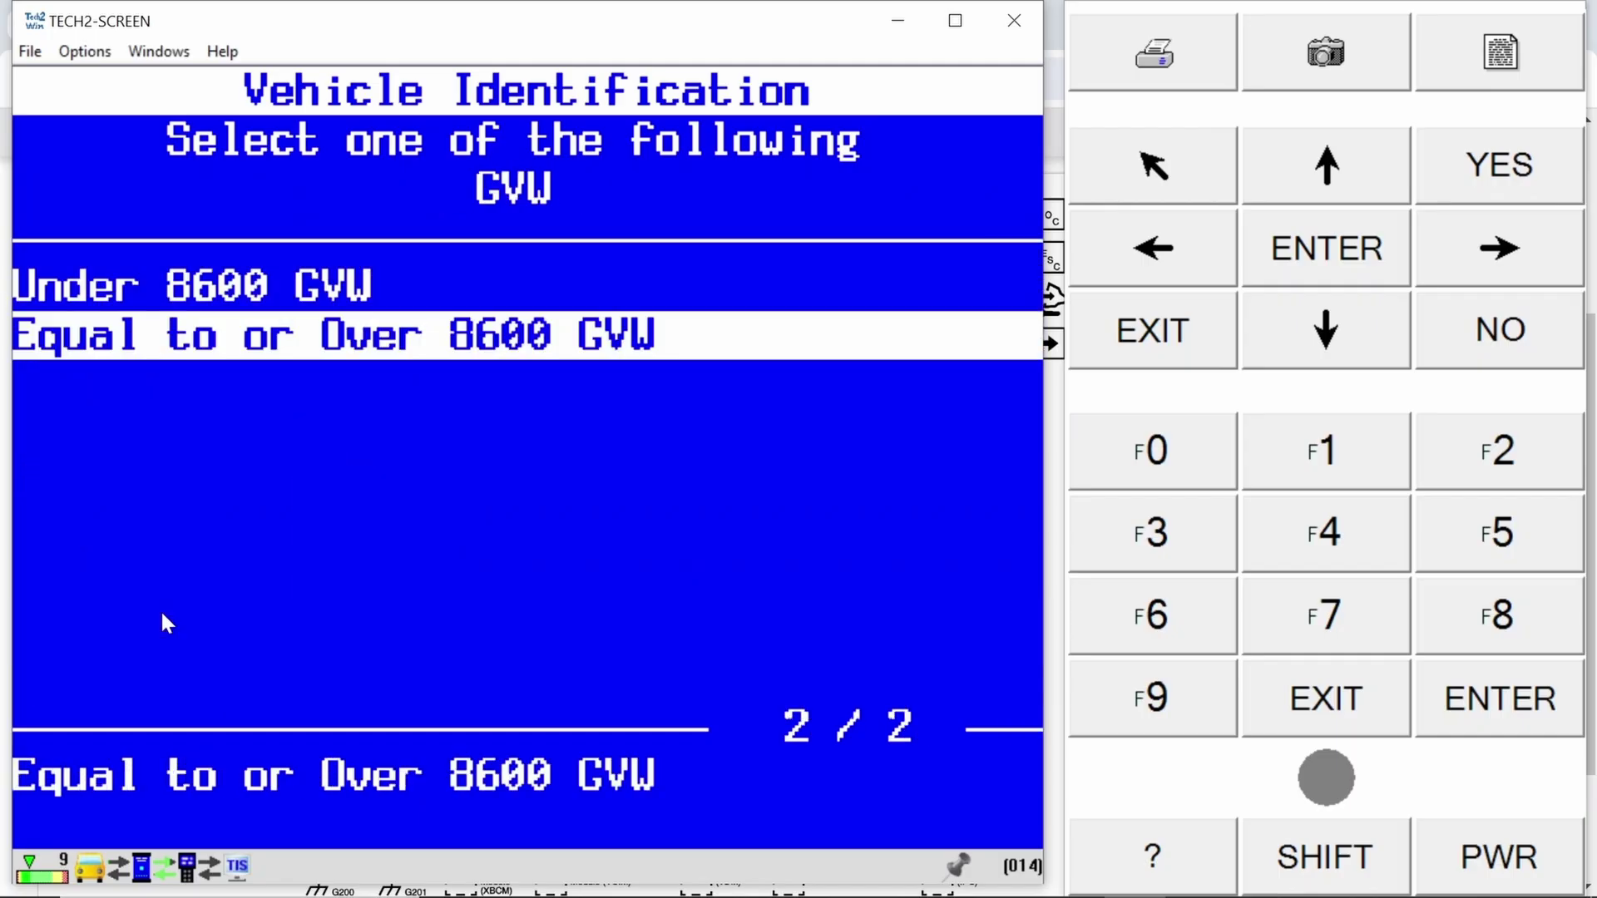
pyautogui.press('Return')
pyautogui.press('Down')
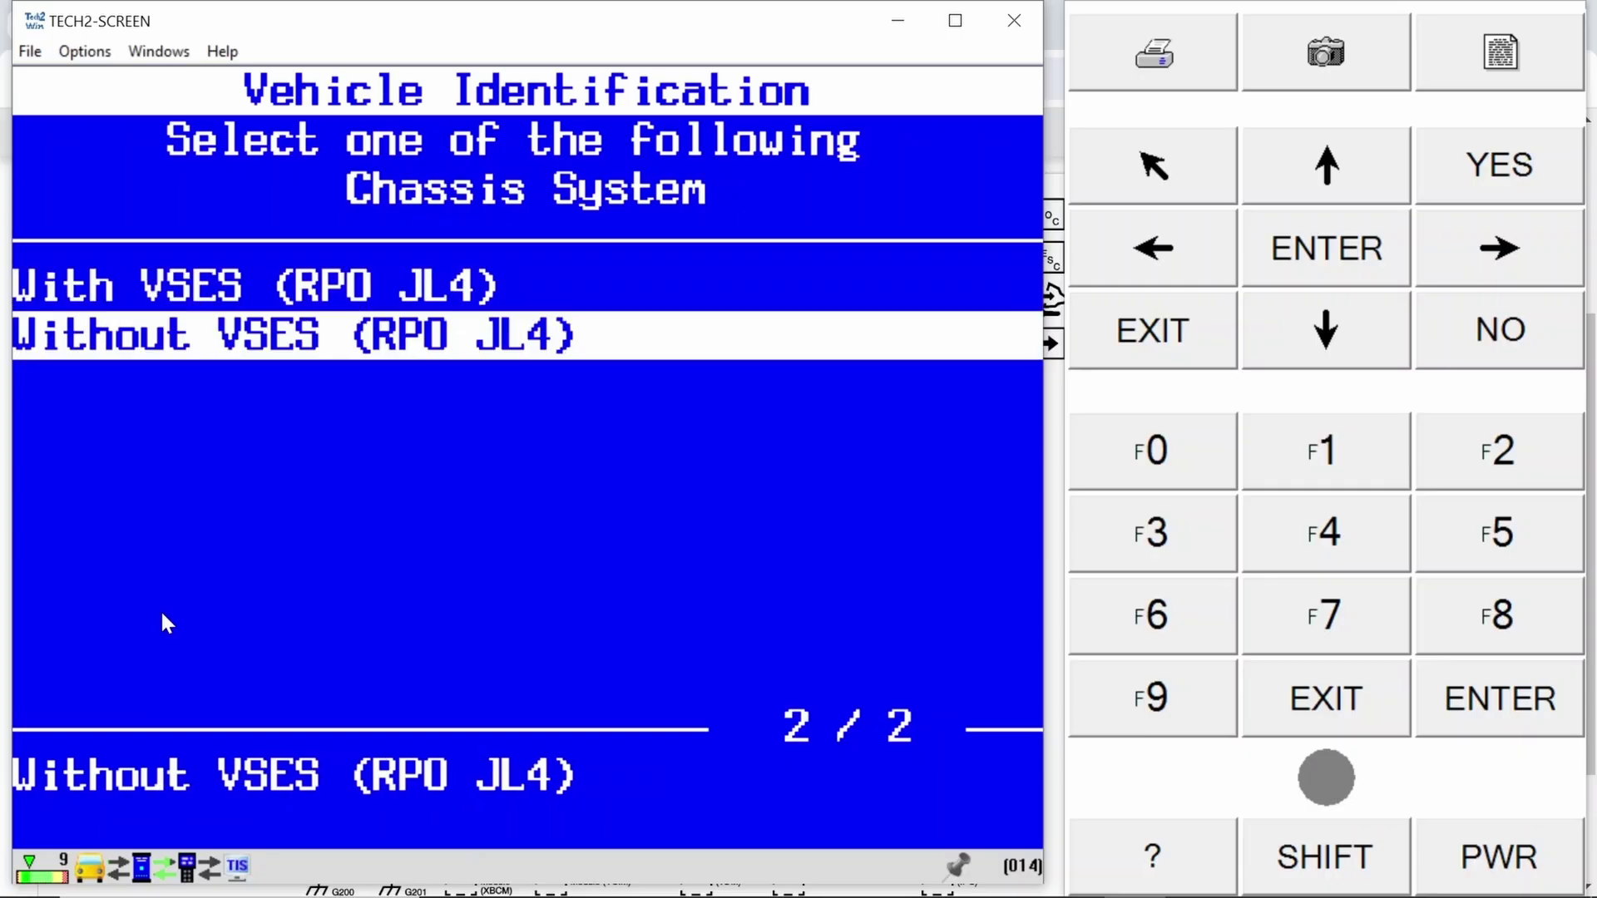
pyautogui.press('Return')
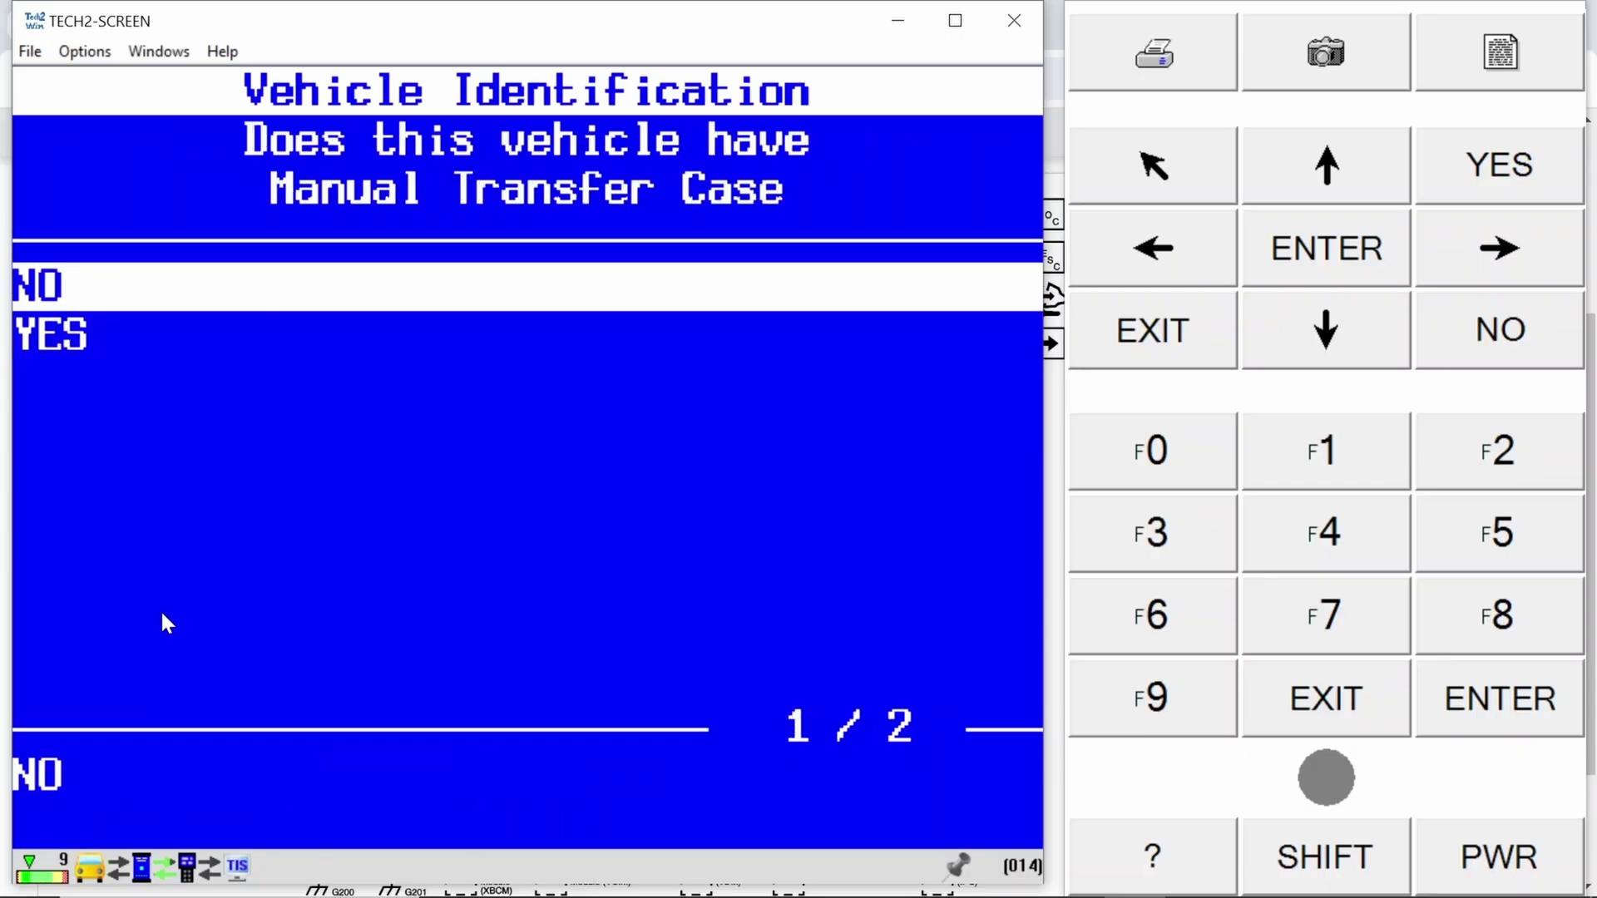
pyautogui.press('Down')
pyautogui.press('Return')
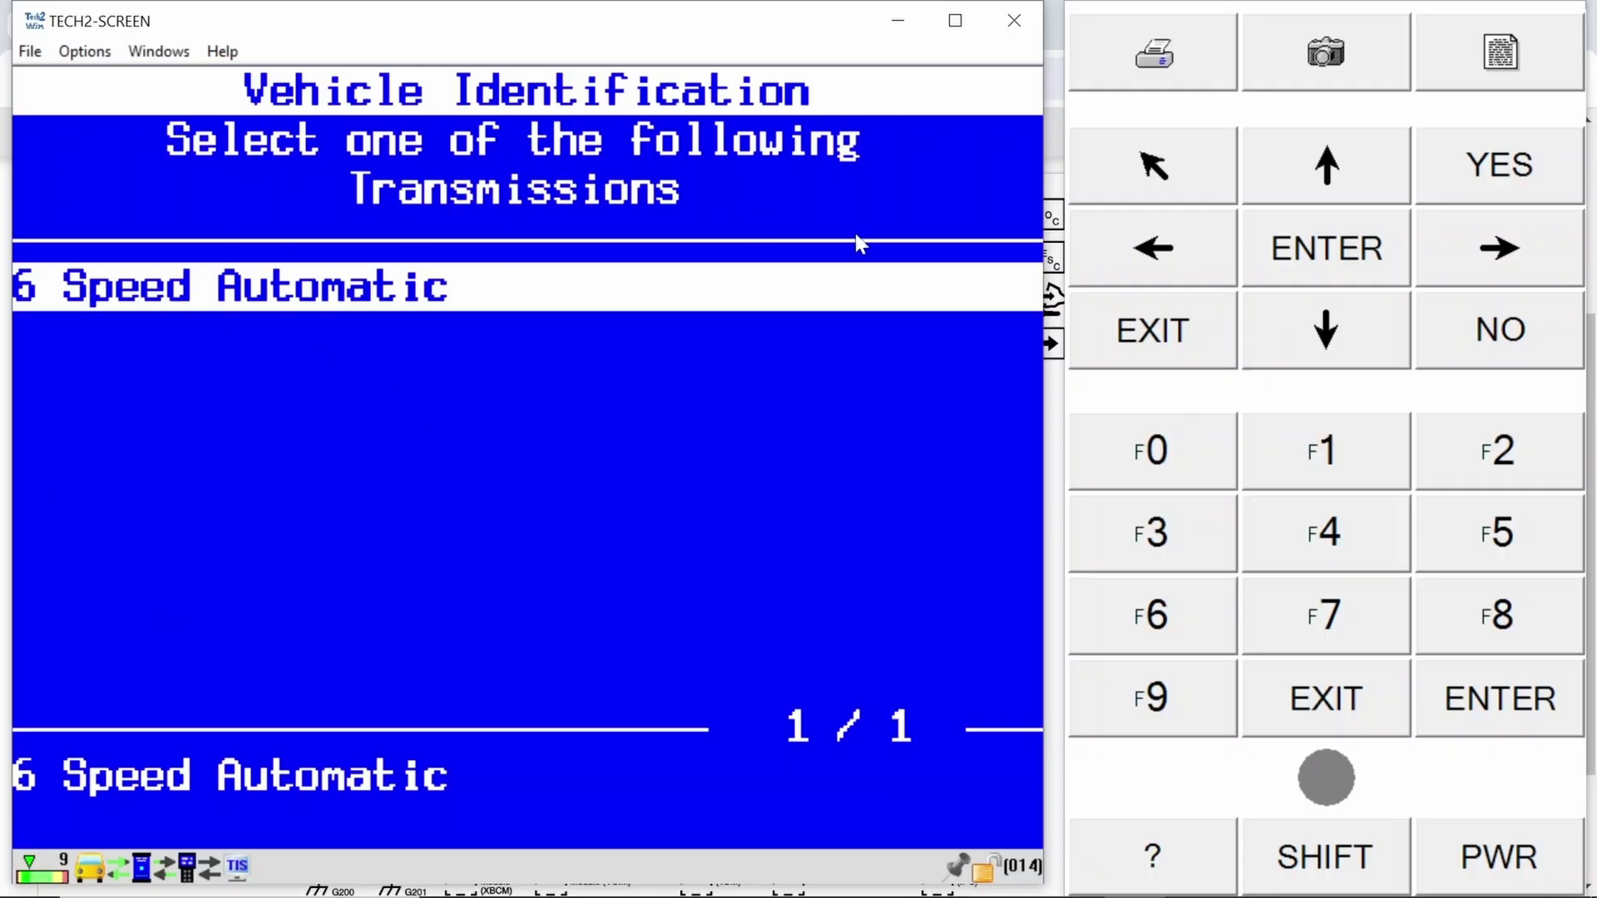
pyautogui.press('Return')
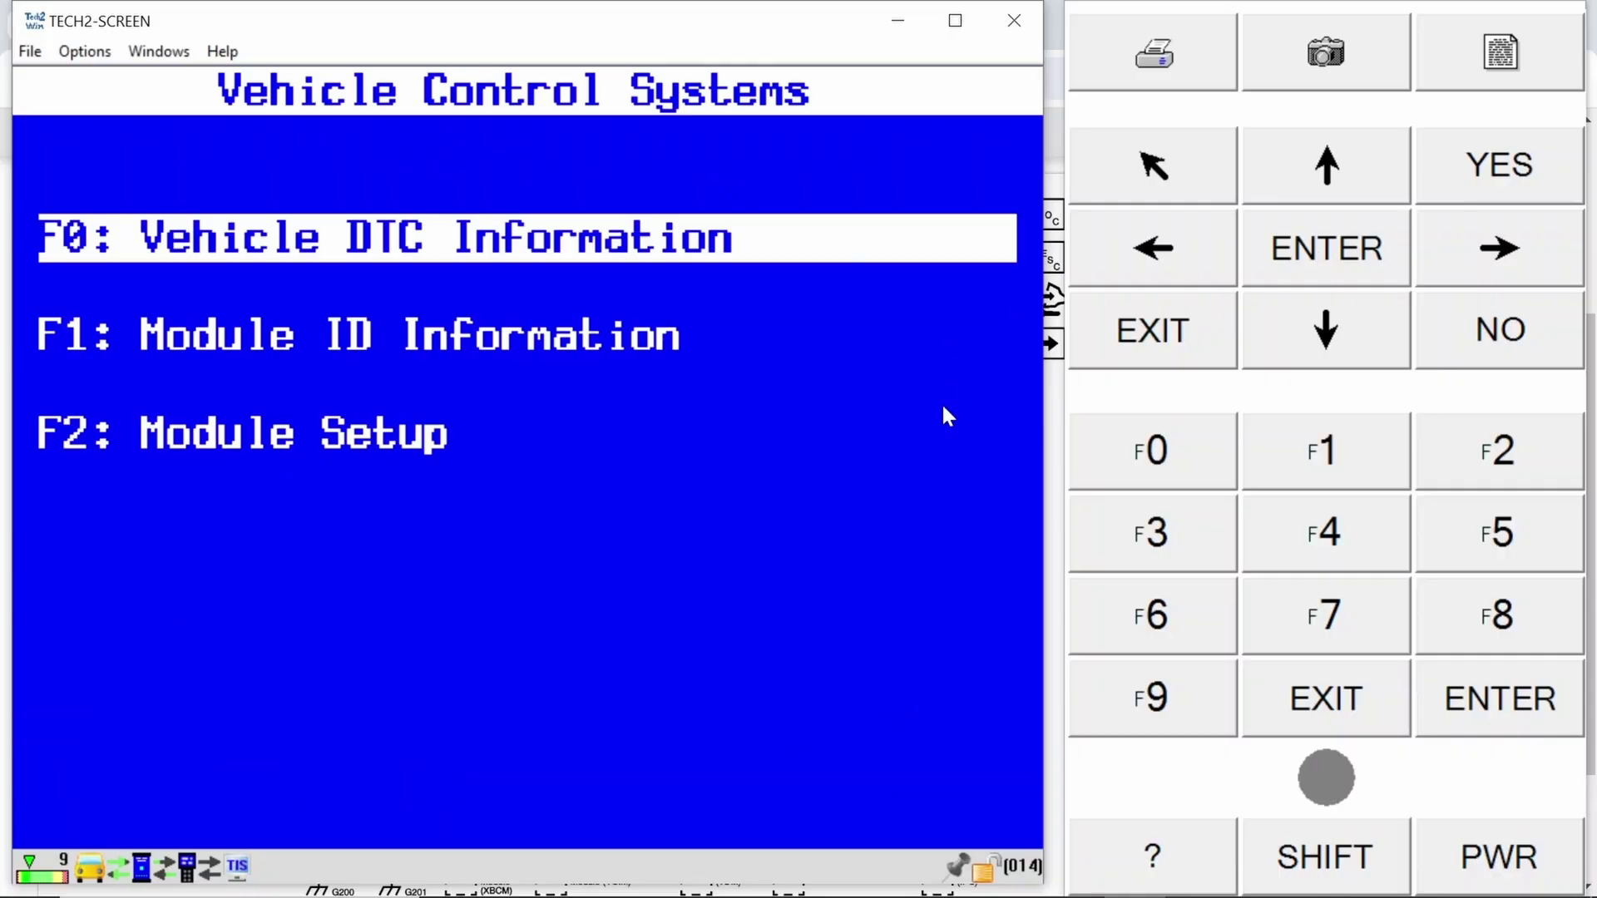
# - Open the vehicle-wide DTC Display for all the truck's modules
pyautogui.press('Return')
pyautogui.press('Return')
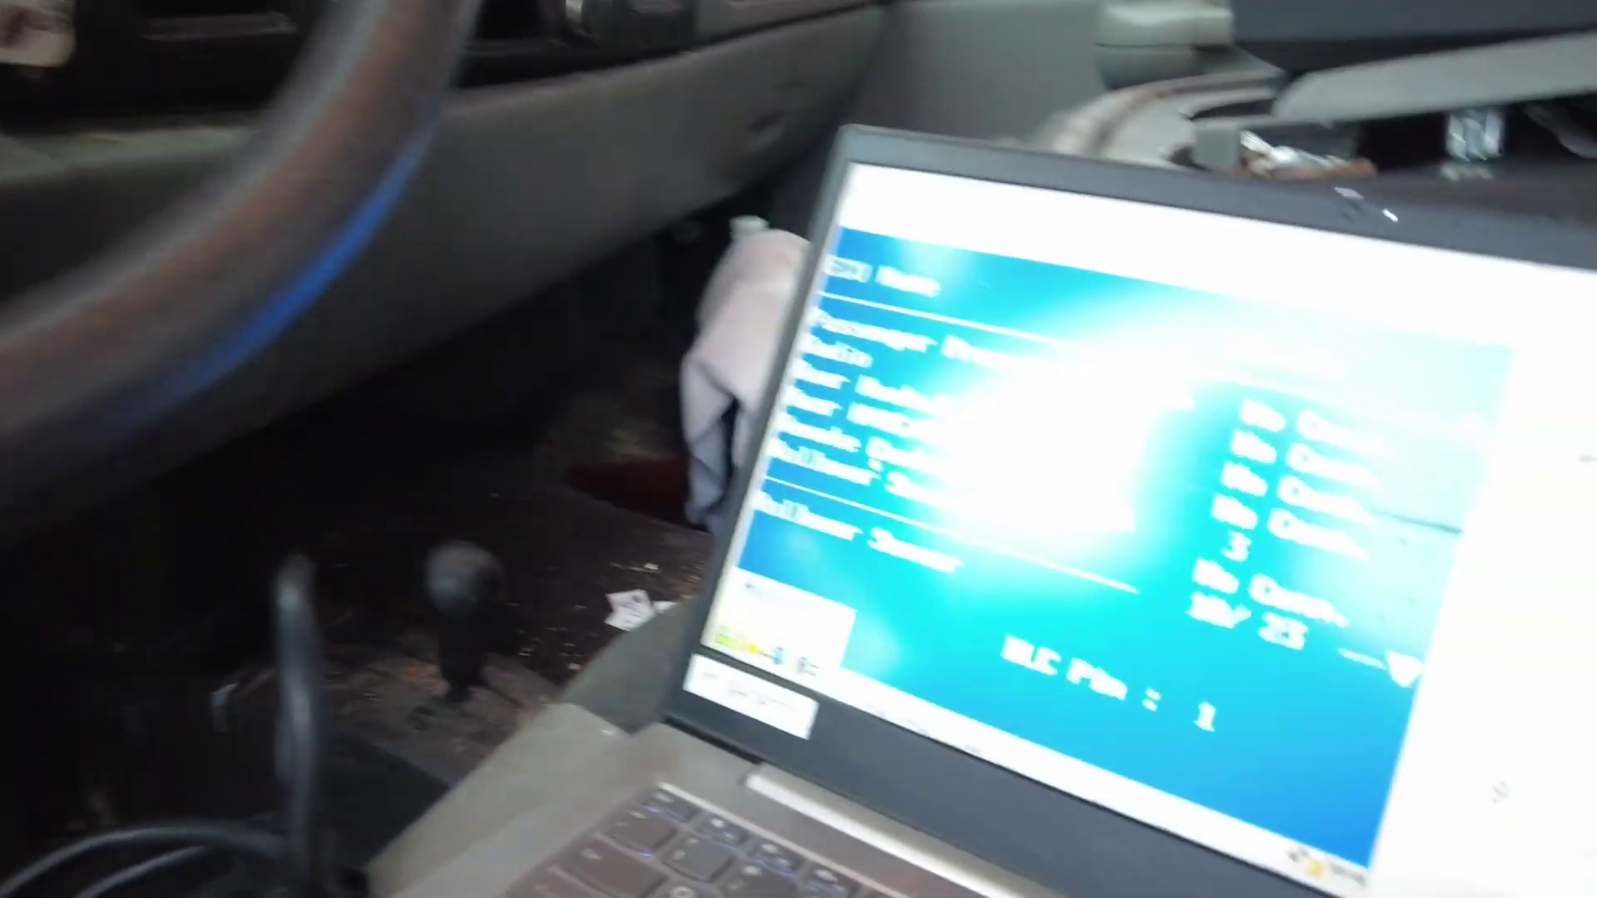
# - Step through the DTC Information module list to review each module's code status
pyautogui.press('Down')
pyautogui.press('Down')
pyautogui.press('Down')
pyautogui.press('Down')
pyautogui.press('Down')
pyautogui.press('Down')
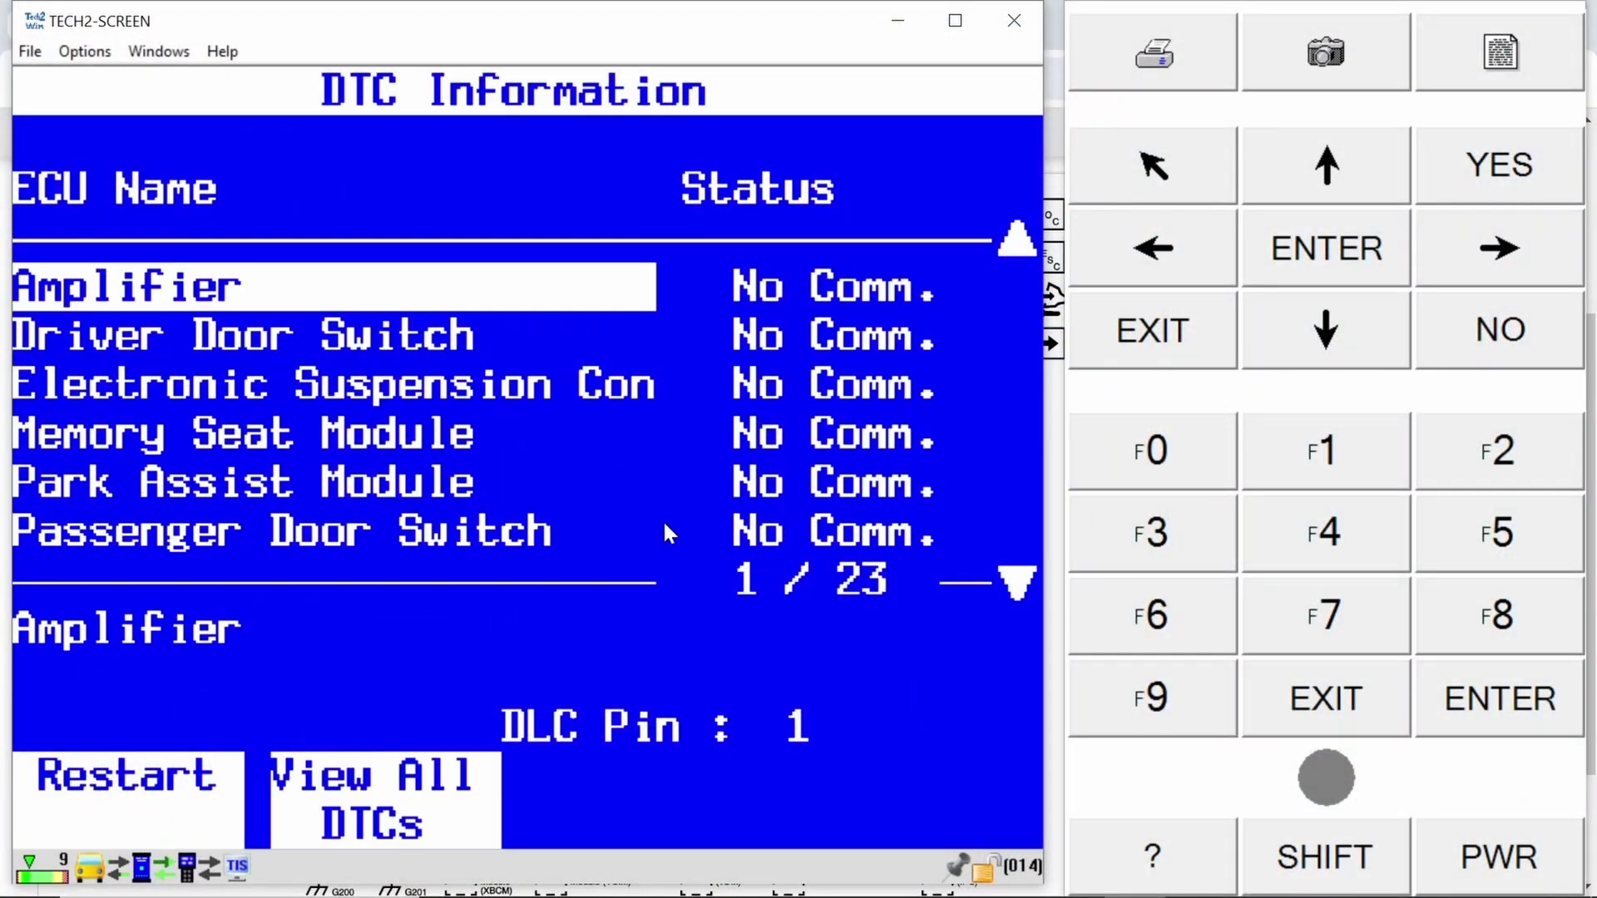
# - Step down to Body Control Module (7 codes), Instrument Panel Cluster (5), Remote Control Door Lock (3)
pyautogui.press('Down')
pyautogui.press('Down')
pyautogui.press('Down')
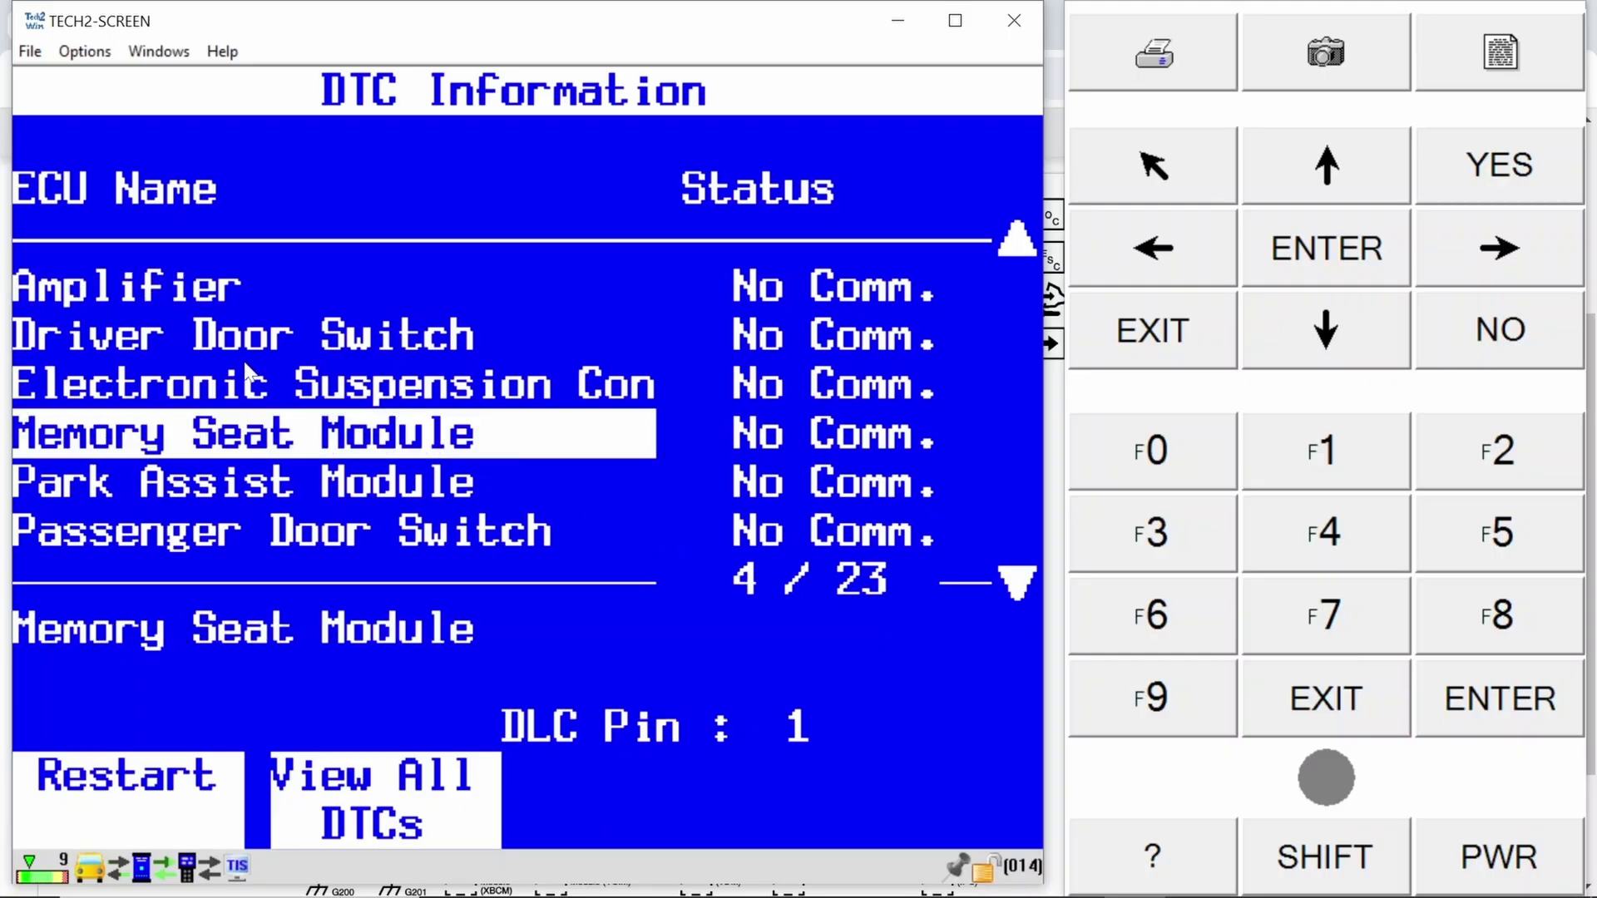
pyautogui.press('Down')
pyautogui.press('Down')
pyautogui.press('Down')
pyautogui.press('Down')
pyautogui.press('Down')
pyautogui.press('Down')
pyautogui.press('Down')
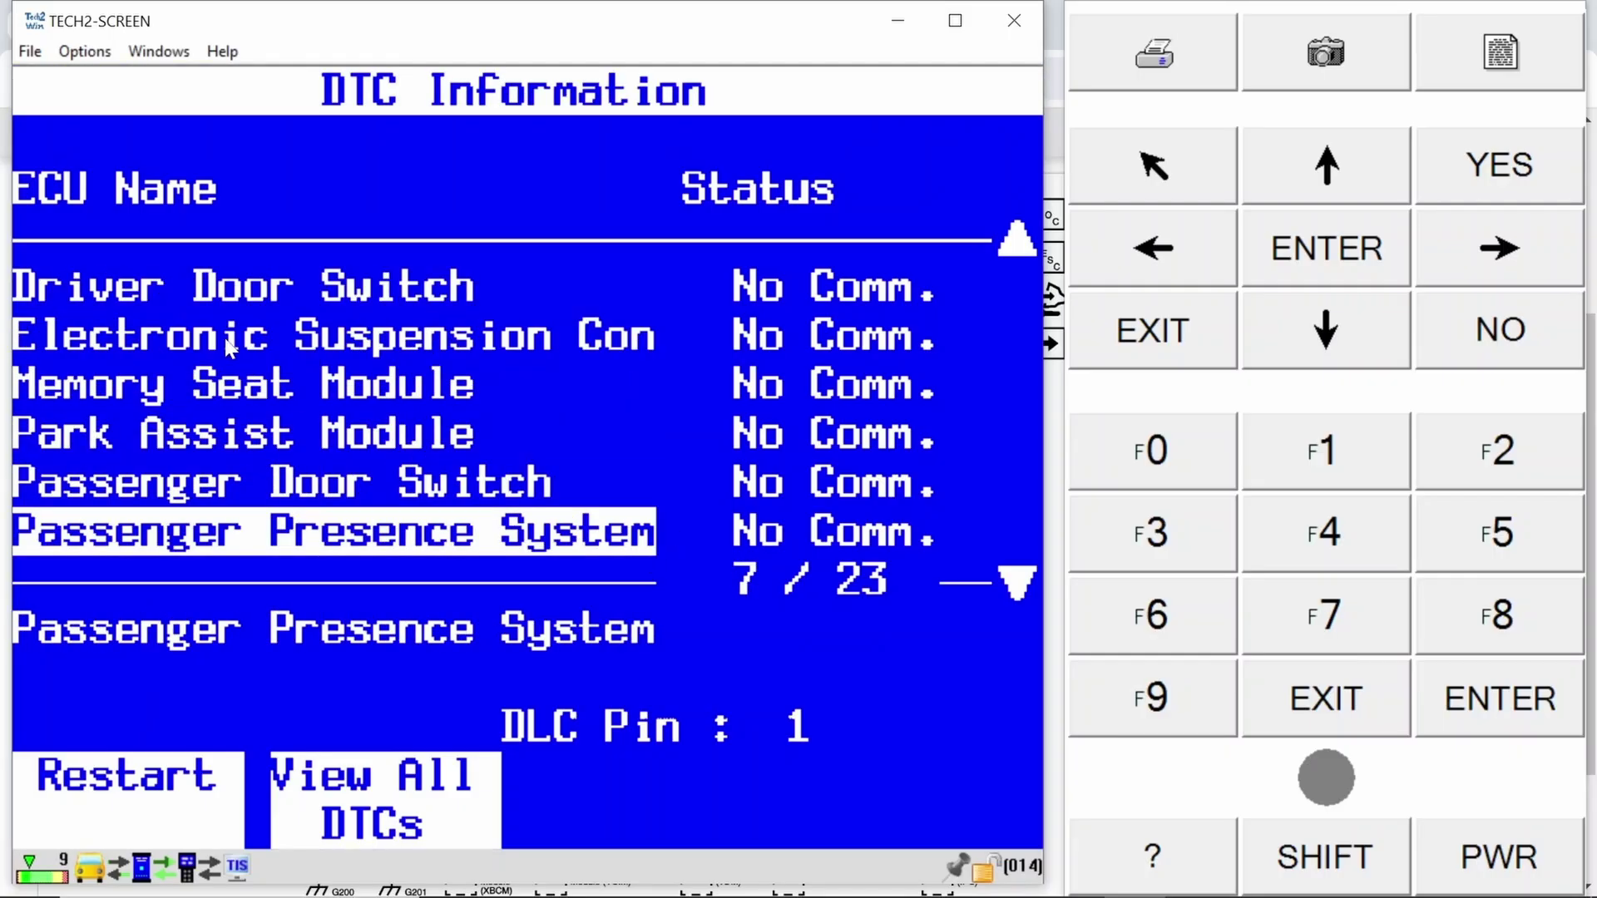
pyautogui.press('Down')
pyautogui.press('Down')
pyautogui.press('Down')
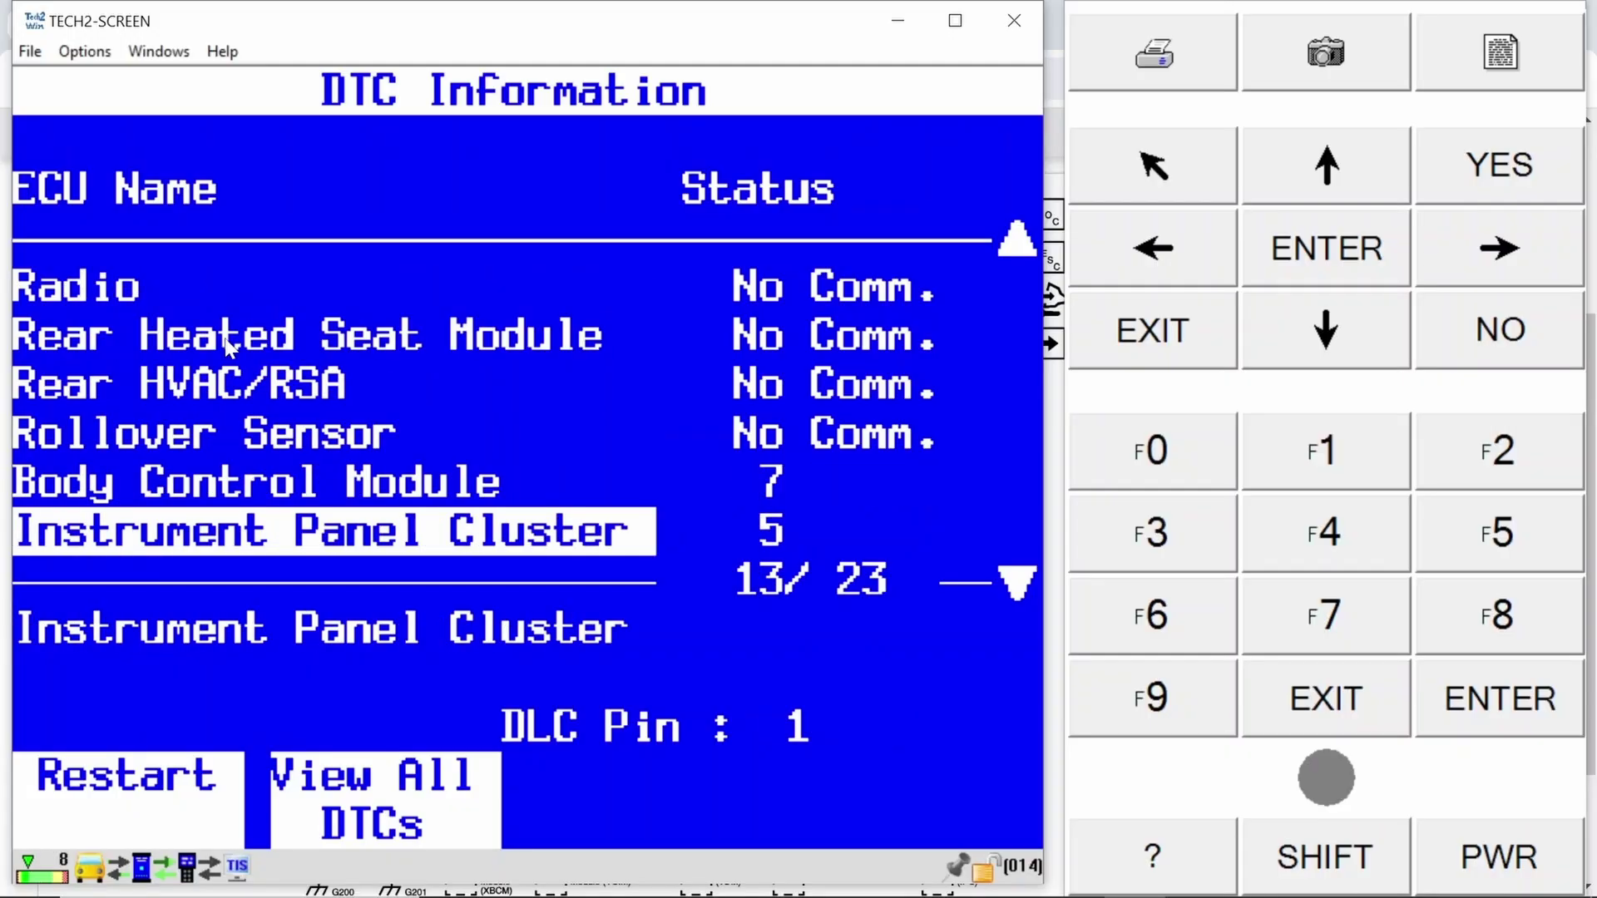
pyautogui.press('Up')
pyautogui.press('Up')
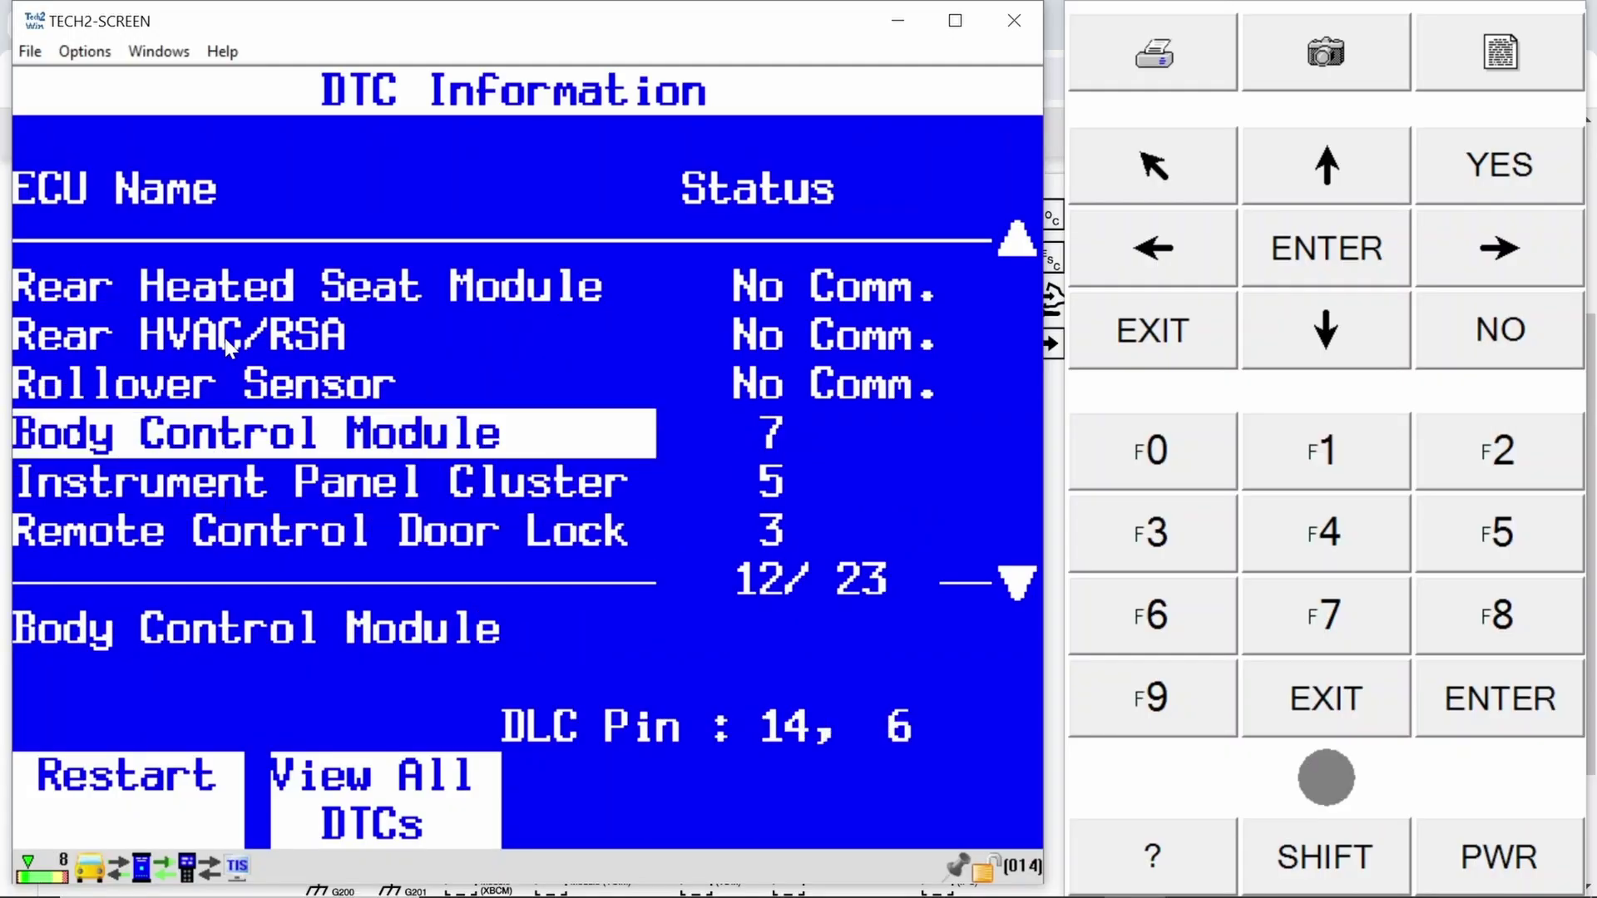
pyautogui.press('Down')
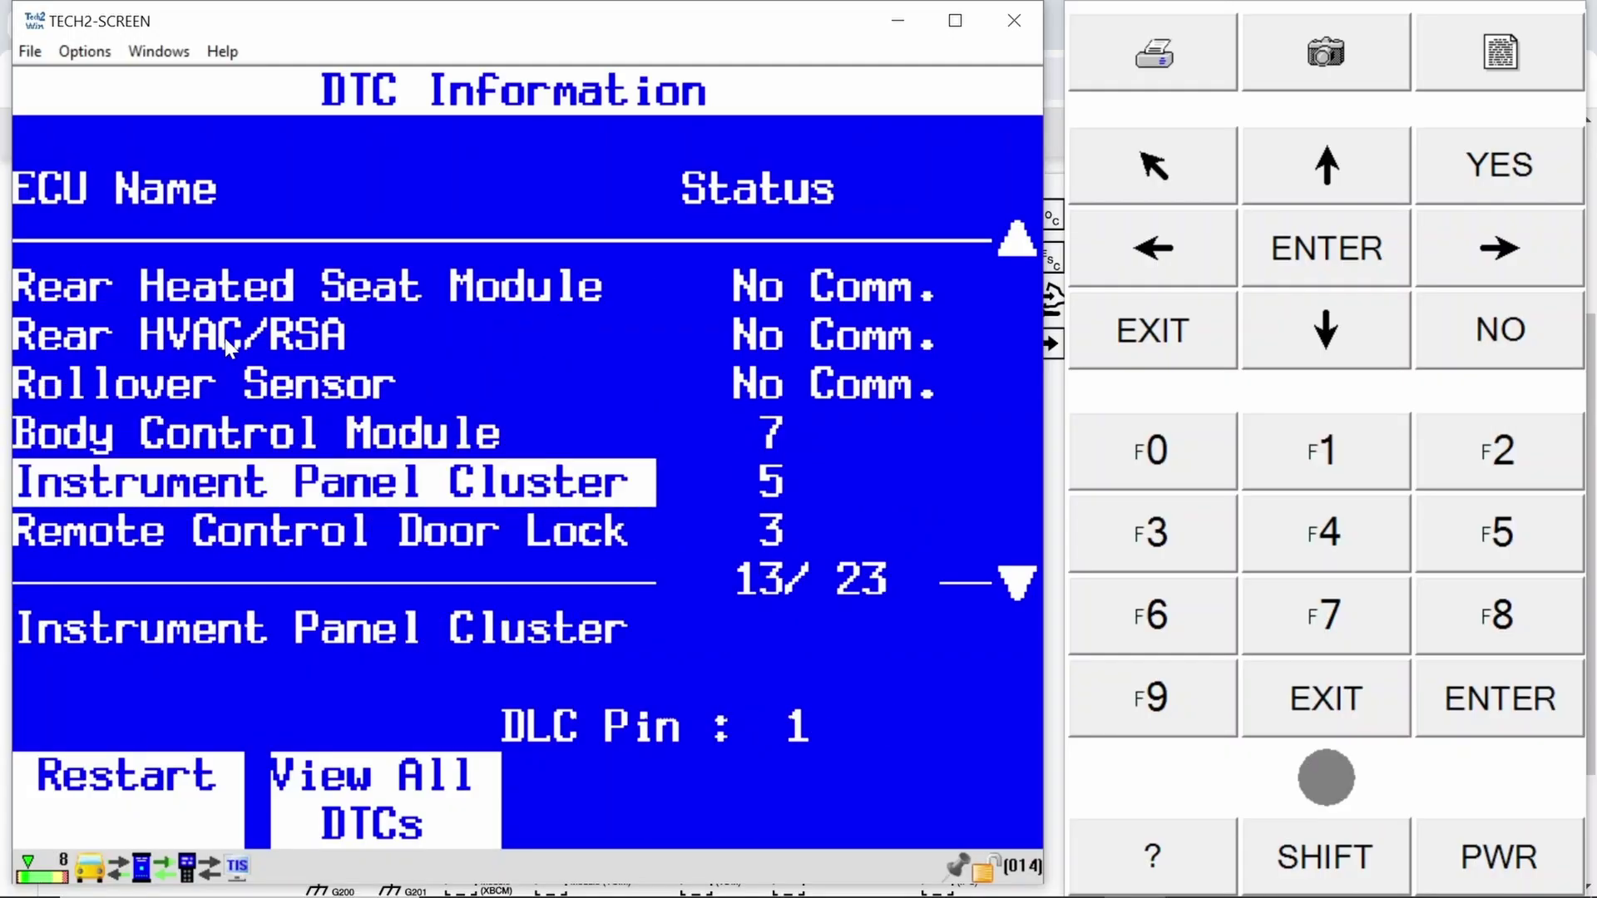
pyautogui.press('Down')
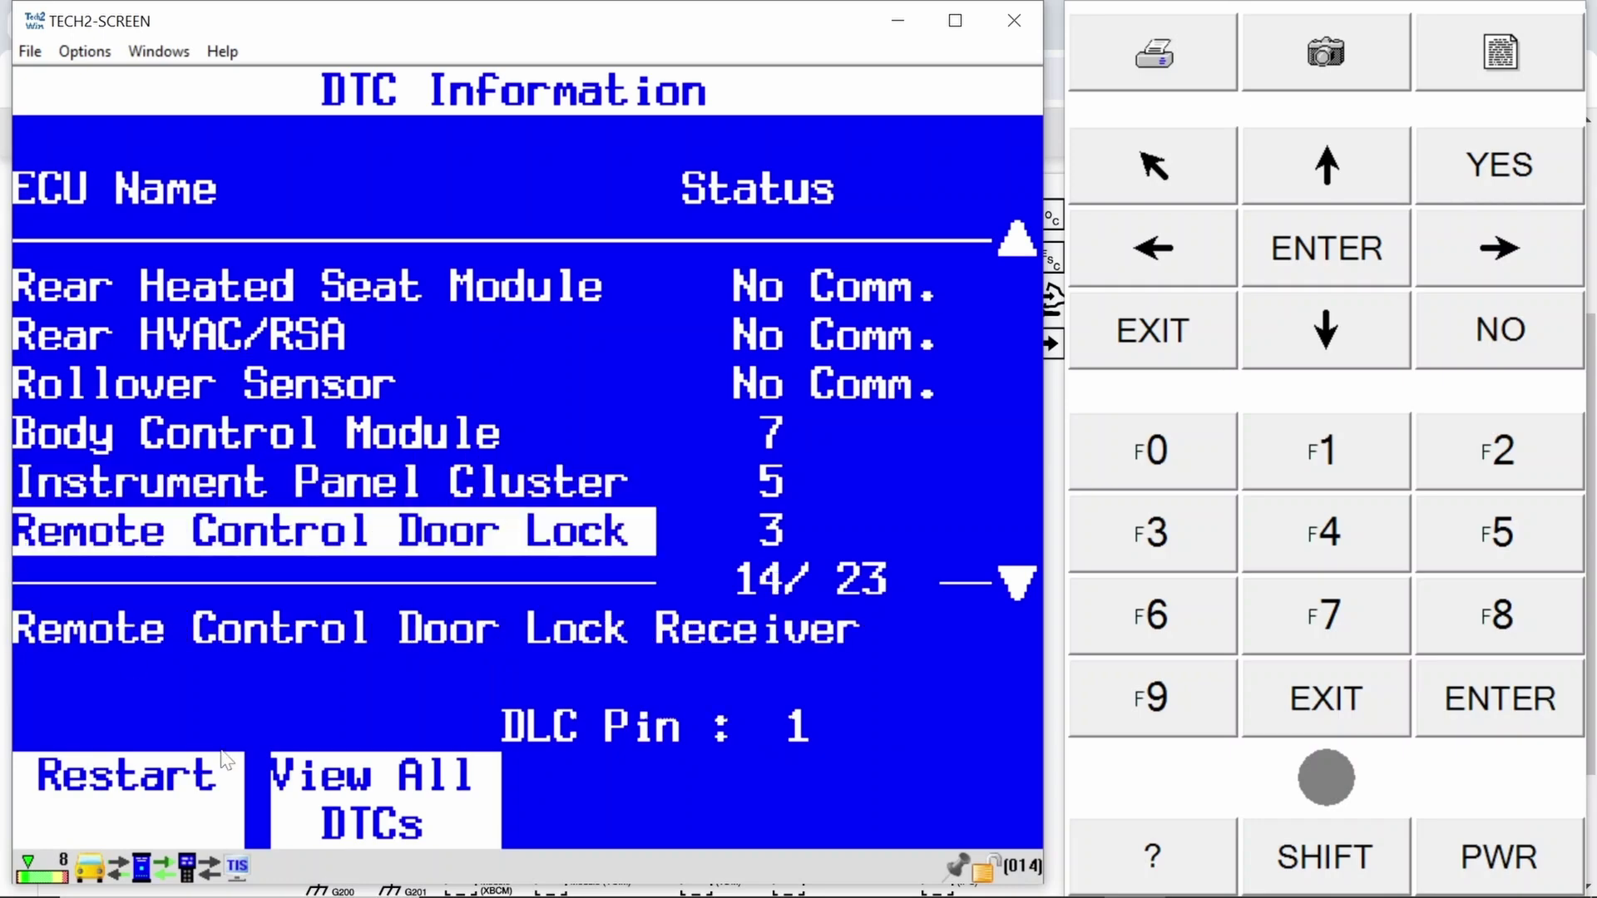
pyautogui.click(313, 792)
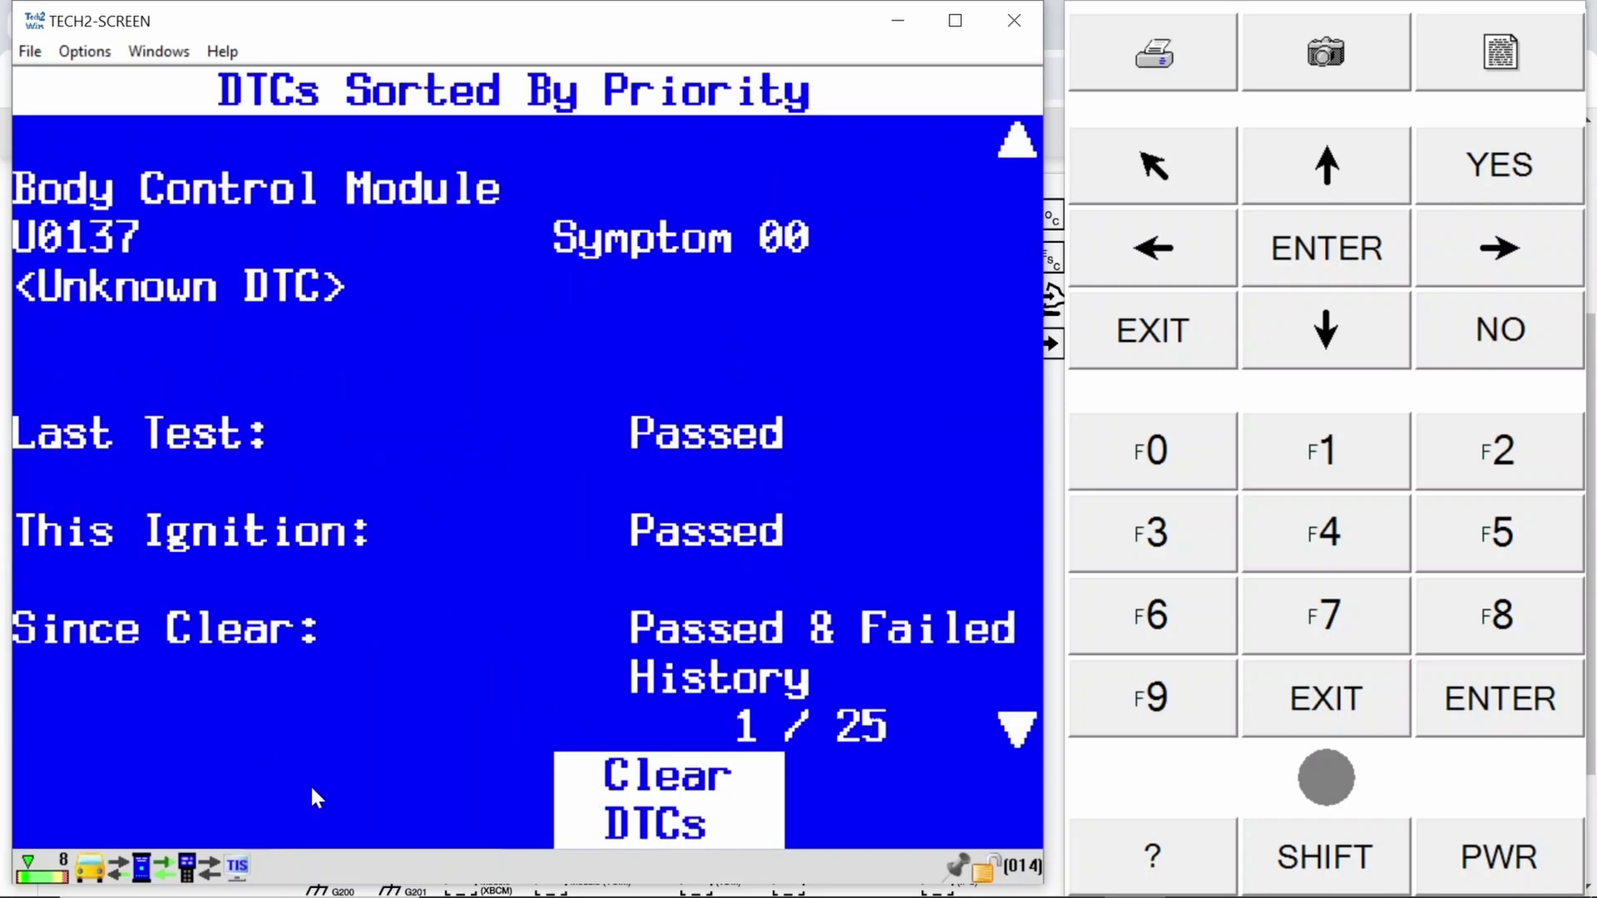
pyautogui.press('Down')
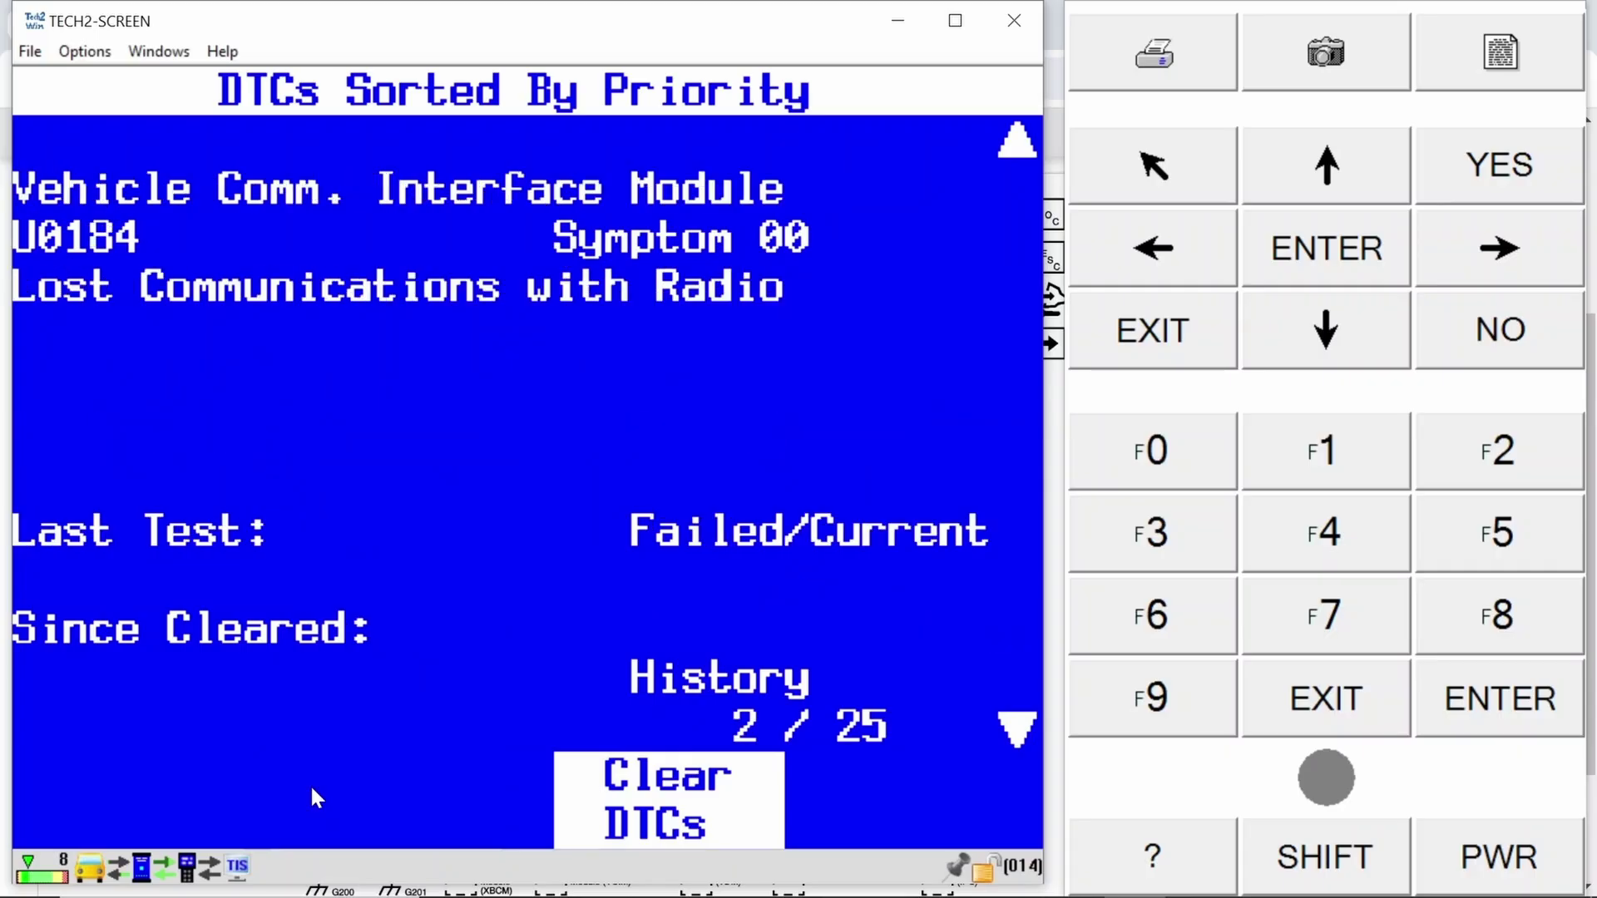
pyautogui.press('Down')
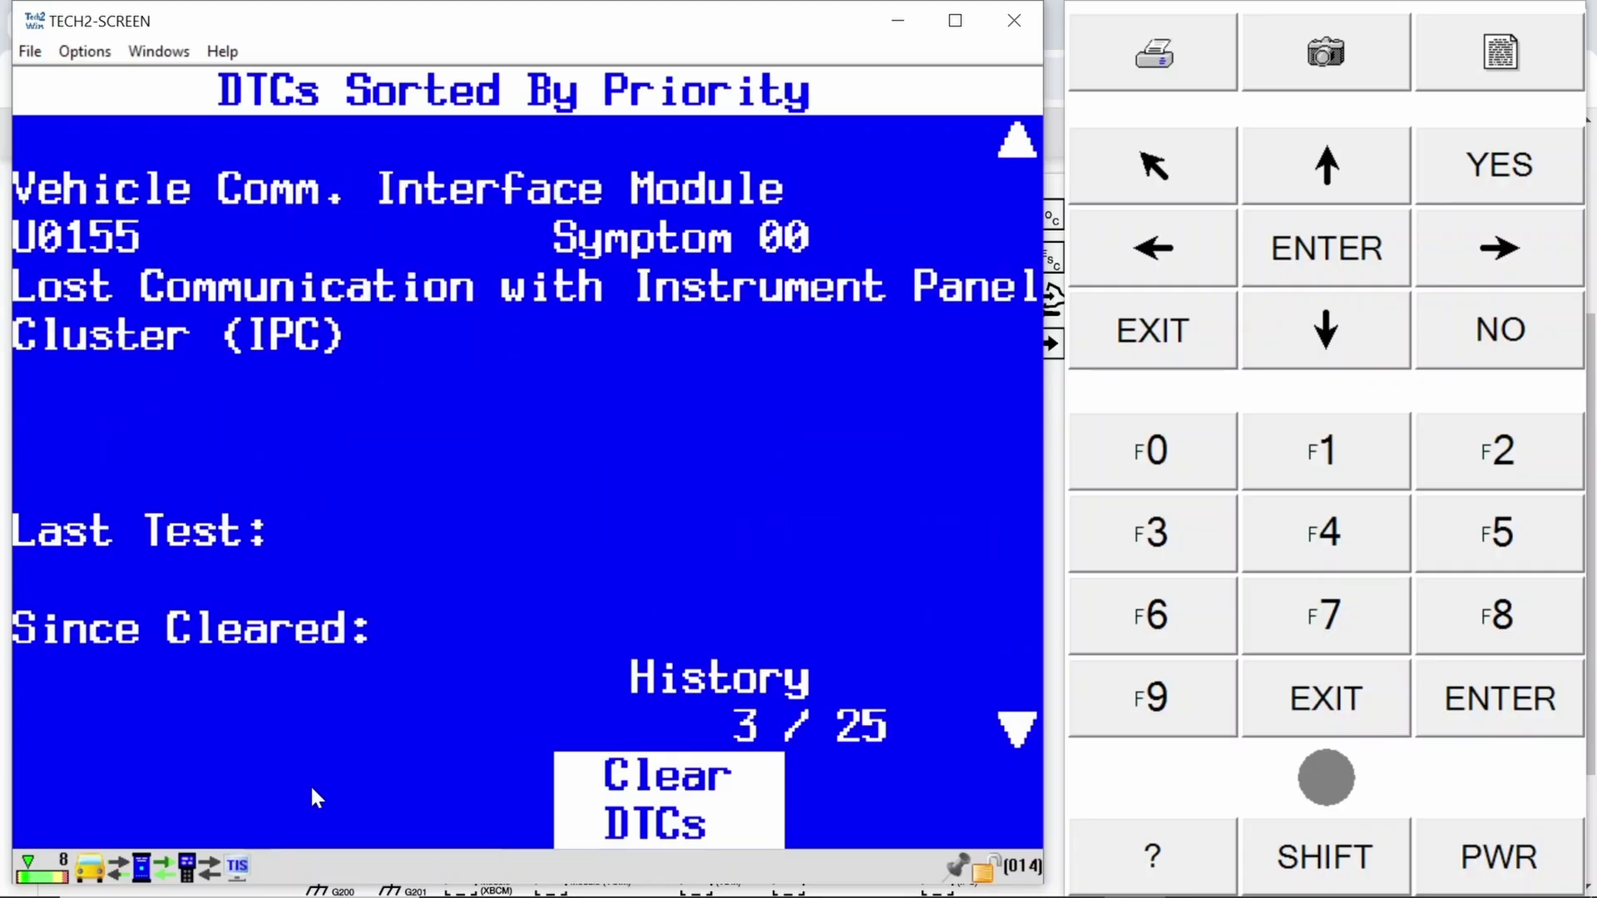
pyautogui.press('Down')
pyautogui.press('Down')
pyautogui.press('Down')
pyautogui.press('Down')
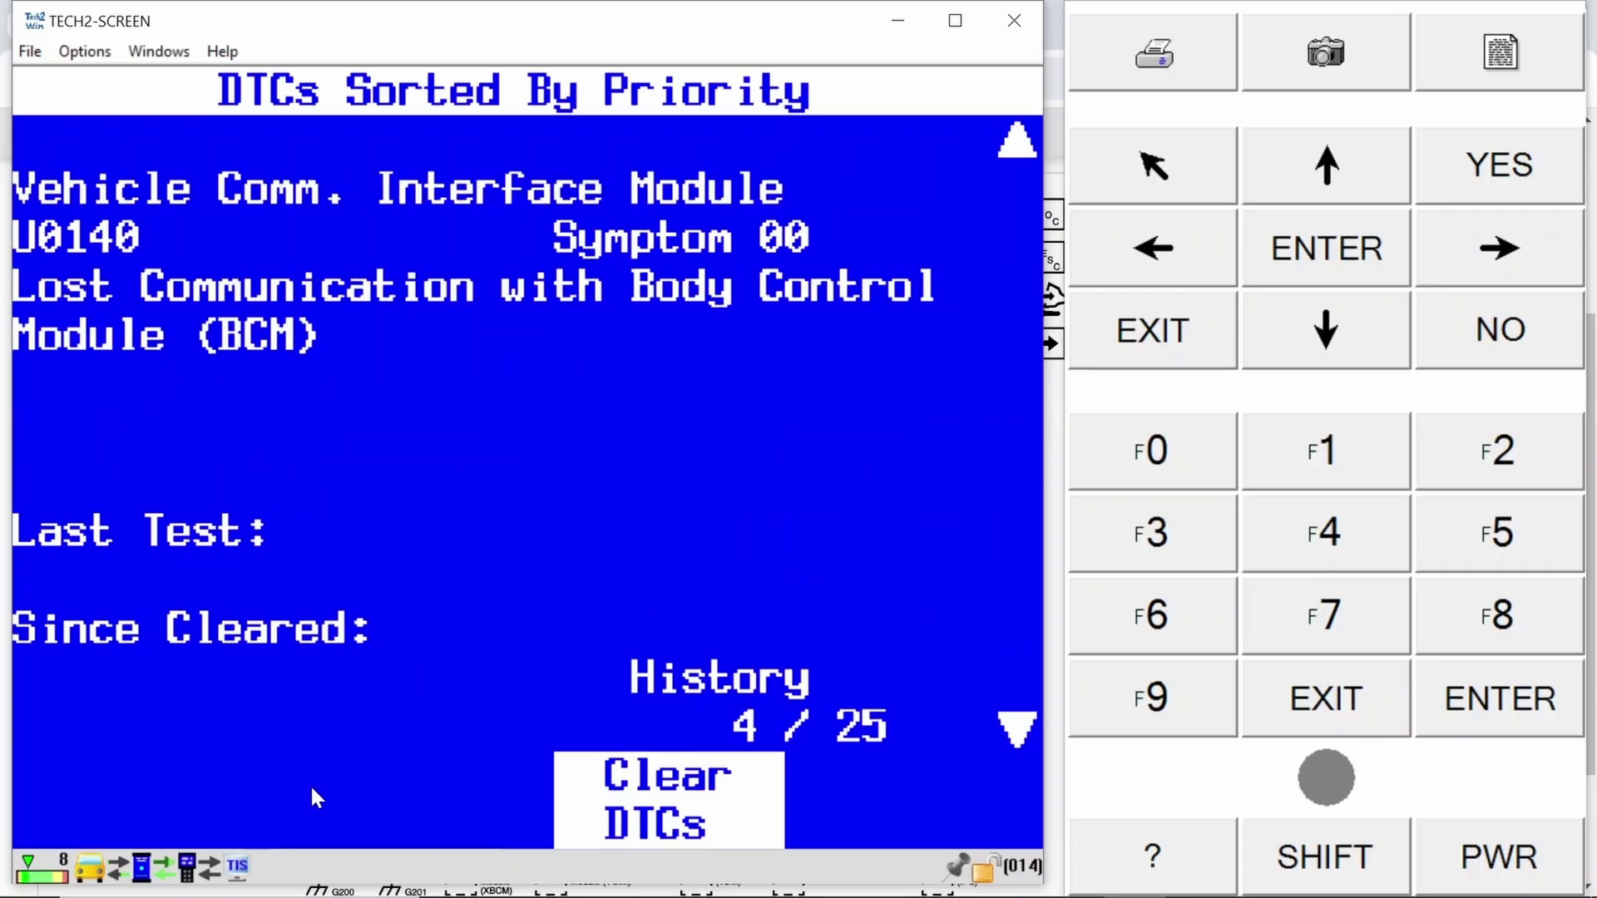
pyautogui.press('Down')
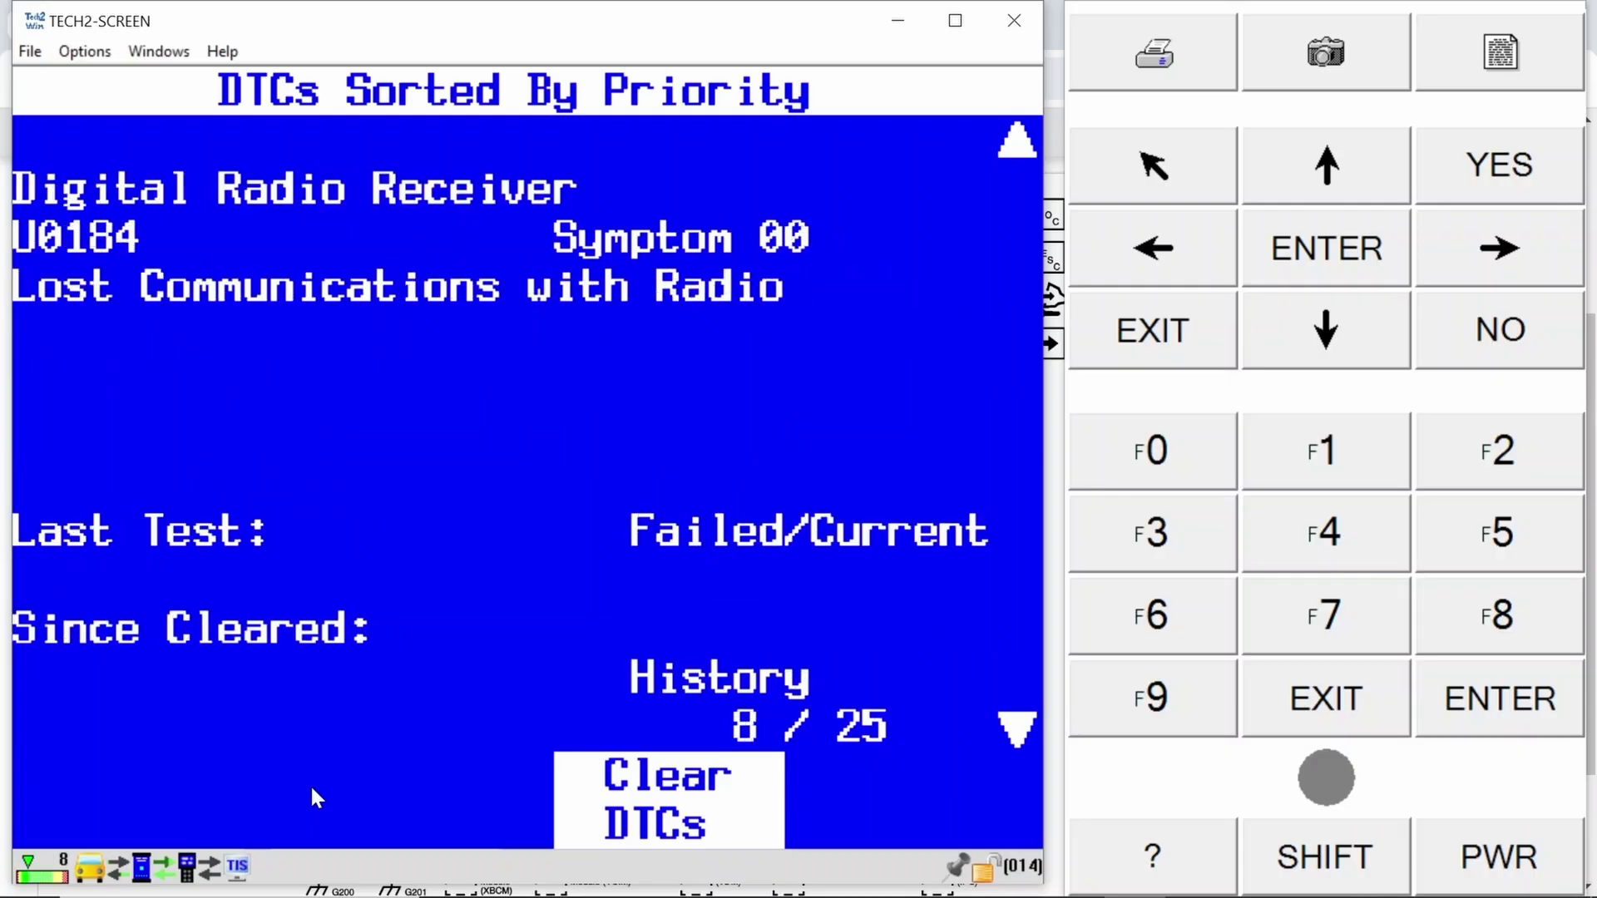
pyautogui.press('Down')
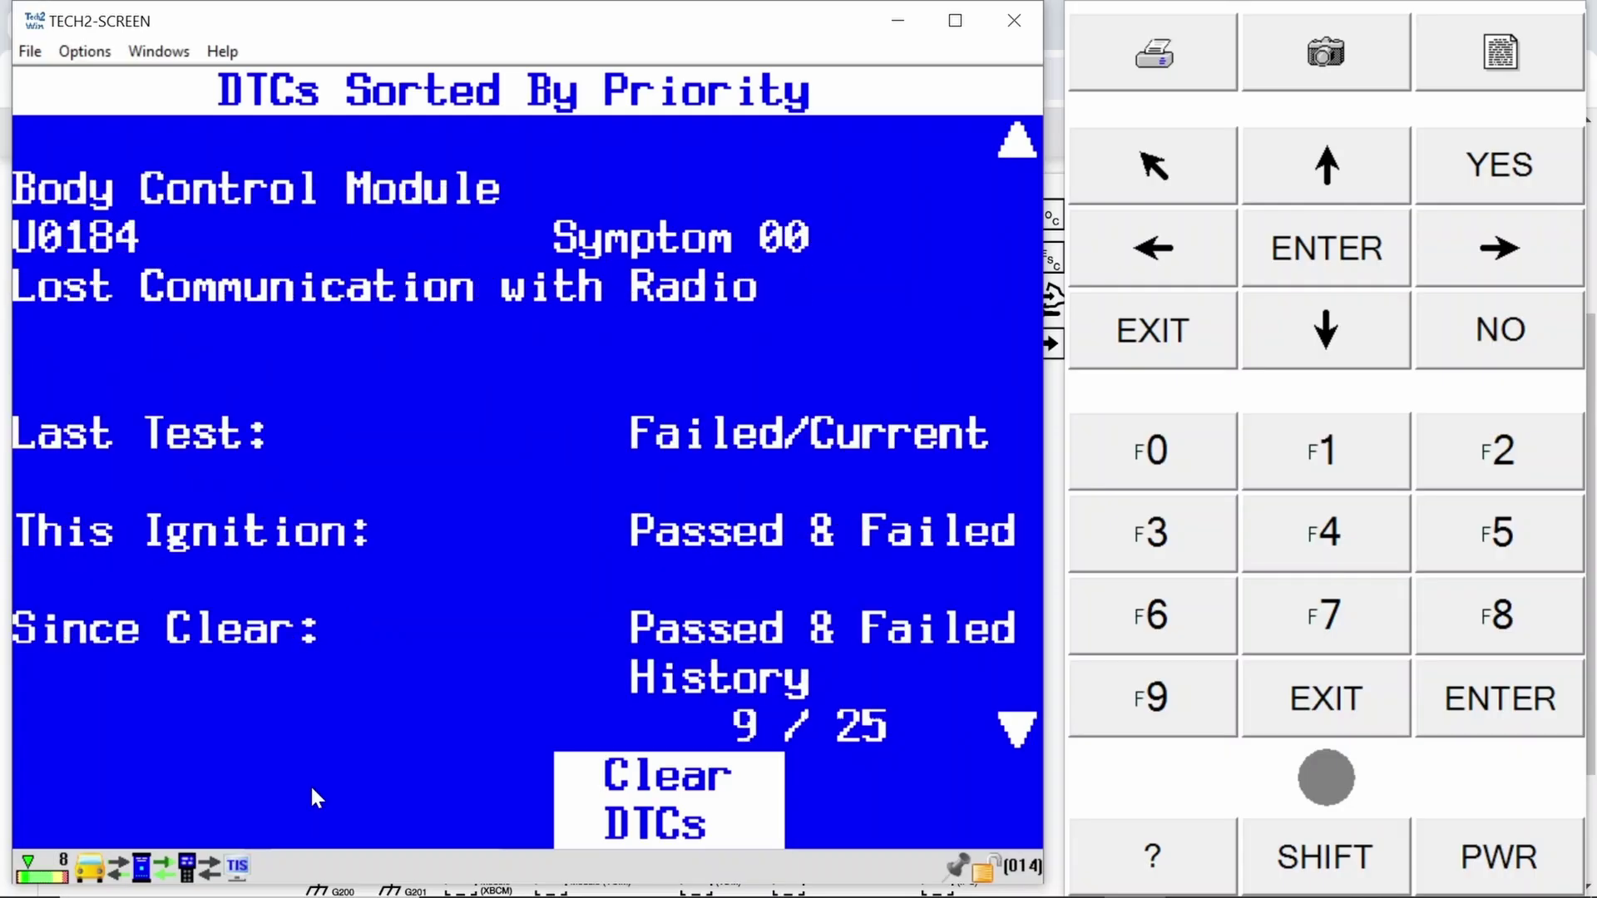
pyautogui.press('Down')
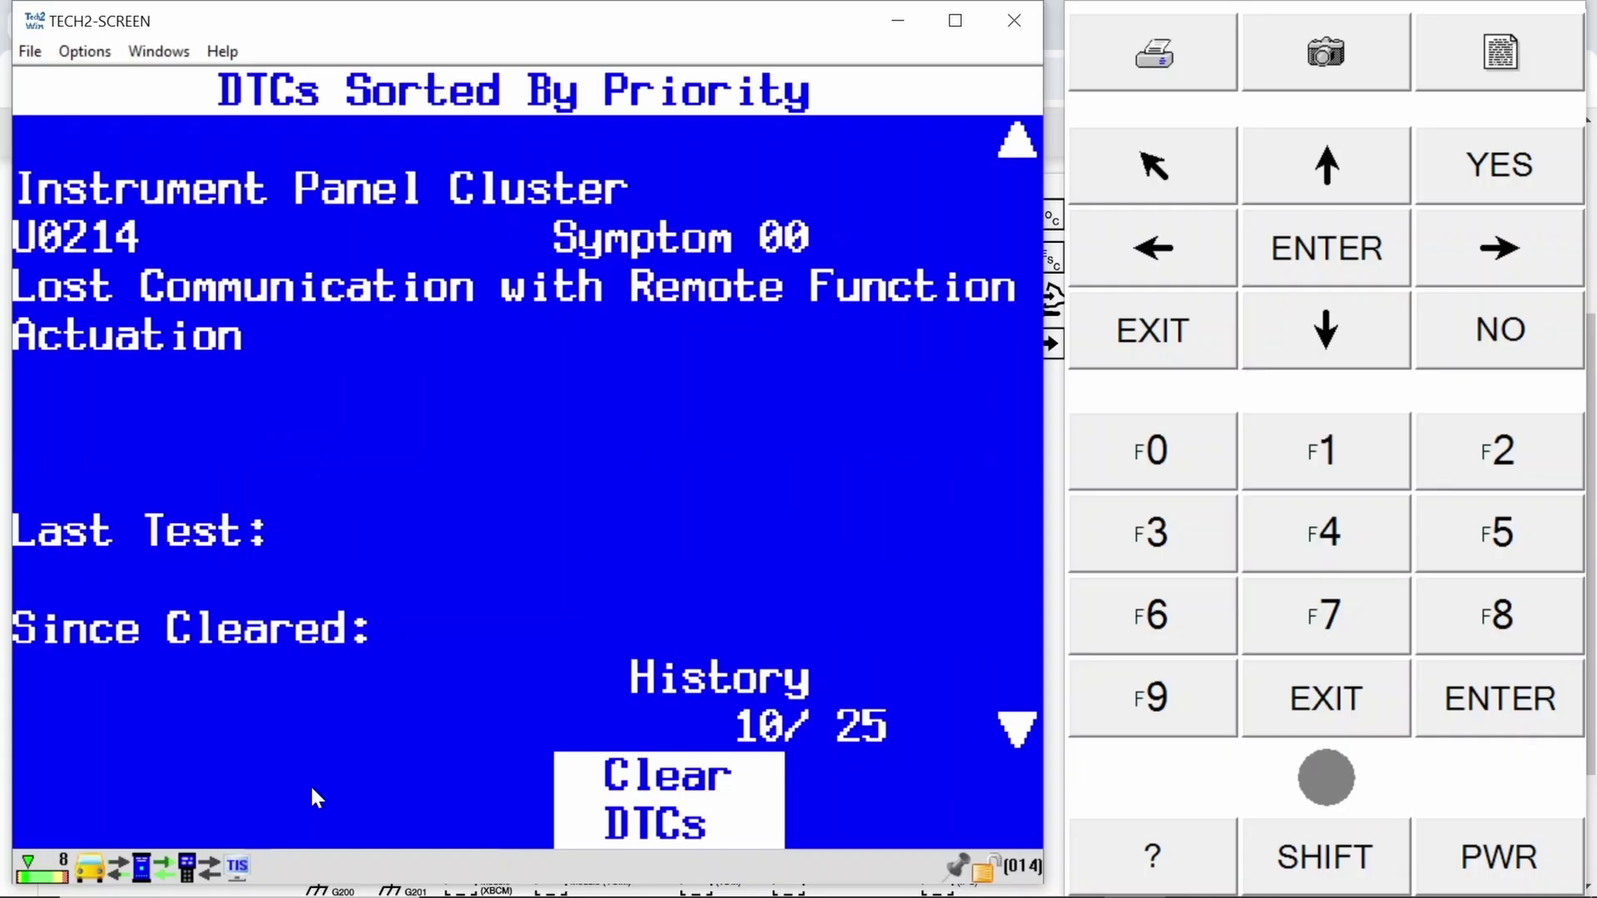
pyautogui.press('Down')
pyautogui.press('Down')
pyautogui.press('Down')
pyautogui.press('Down')
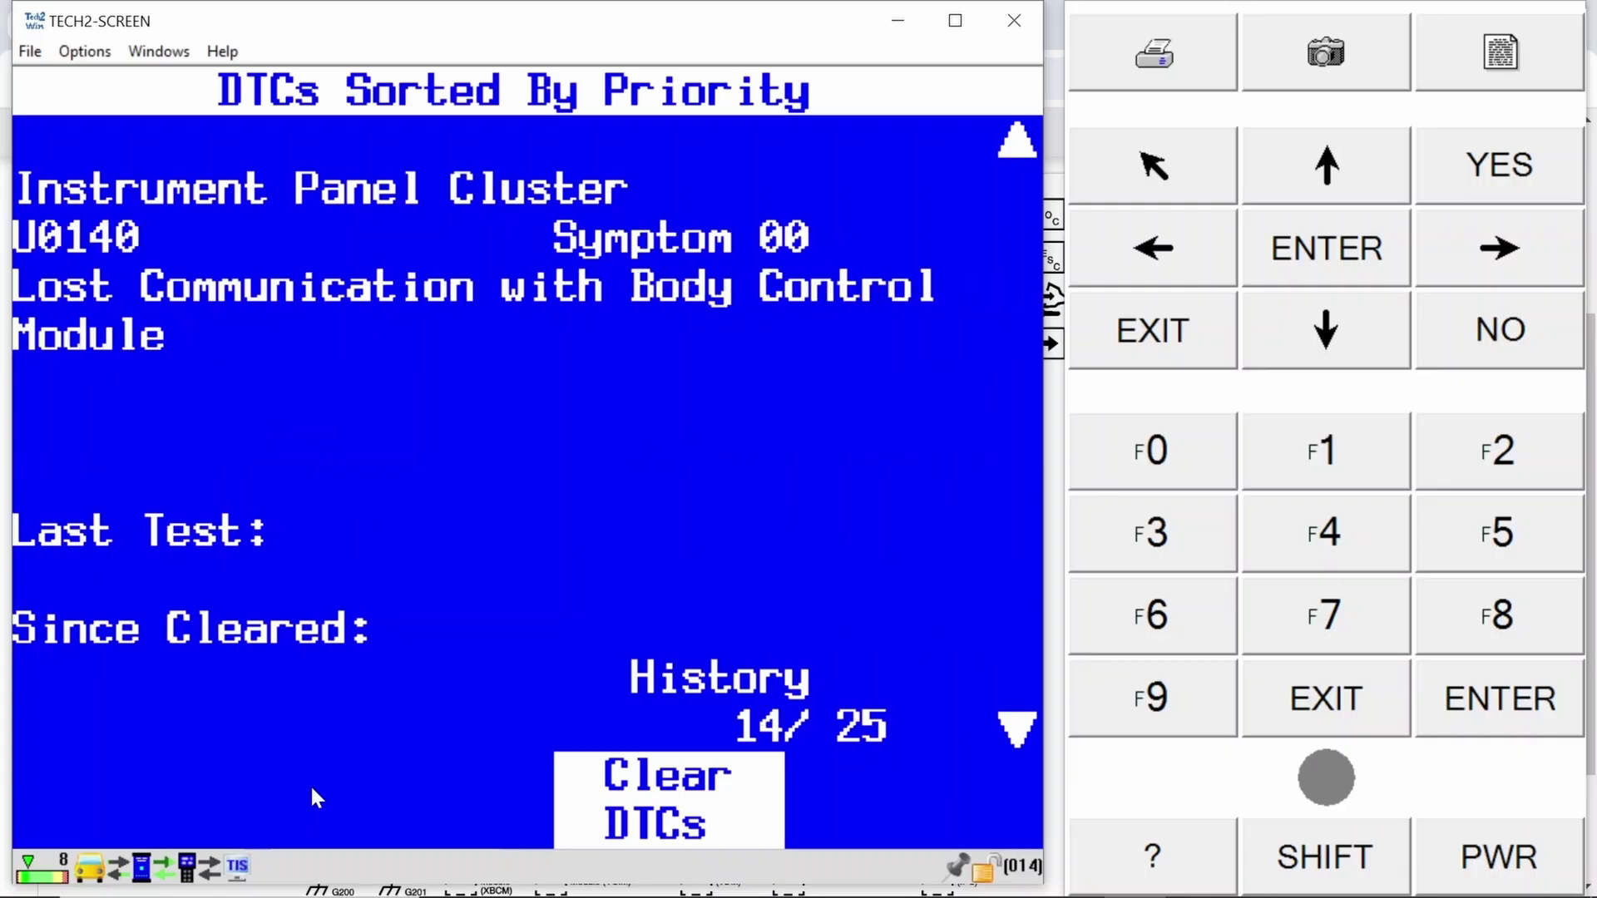
pyautogui.press('Down')
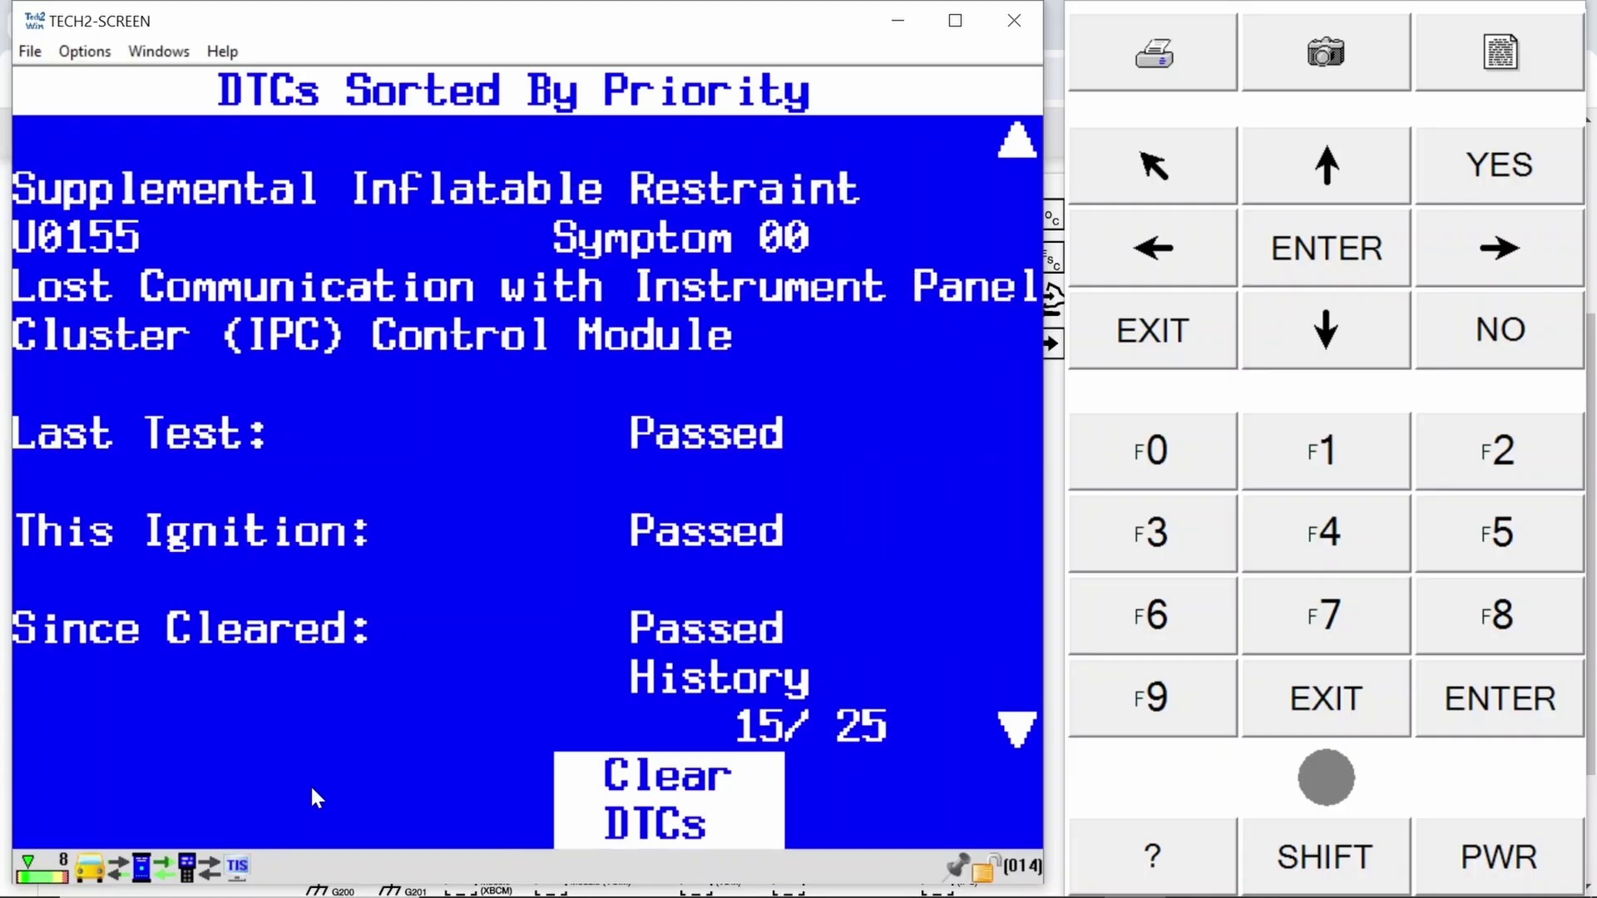
pyautogui.press('Down')
pyautogui.press('Down')
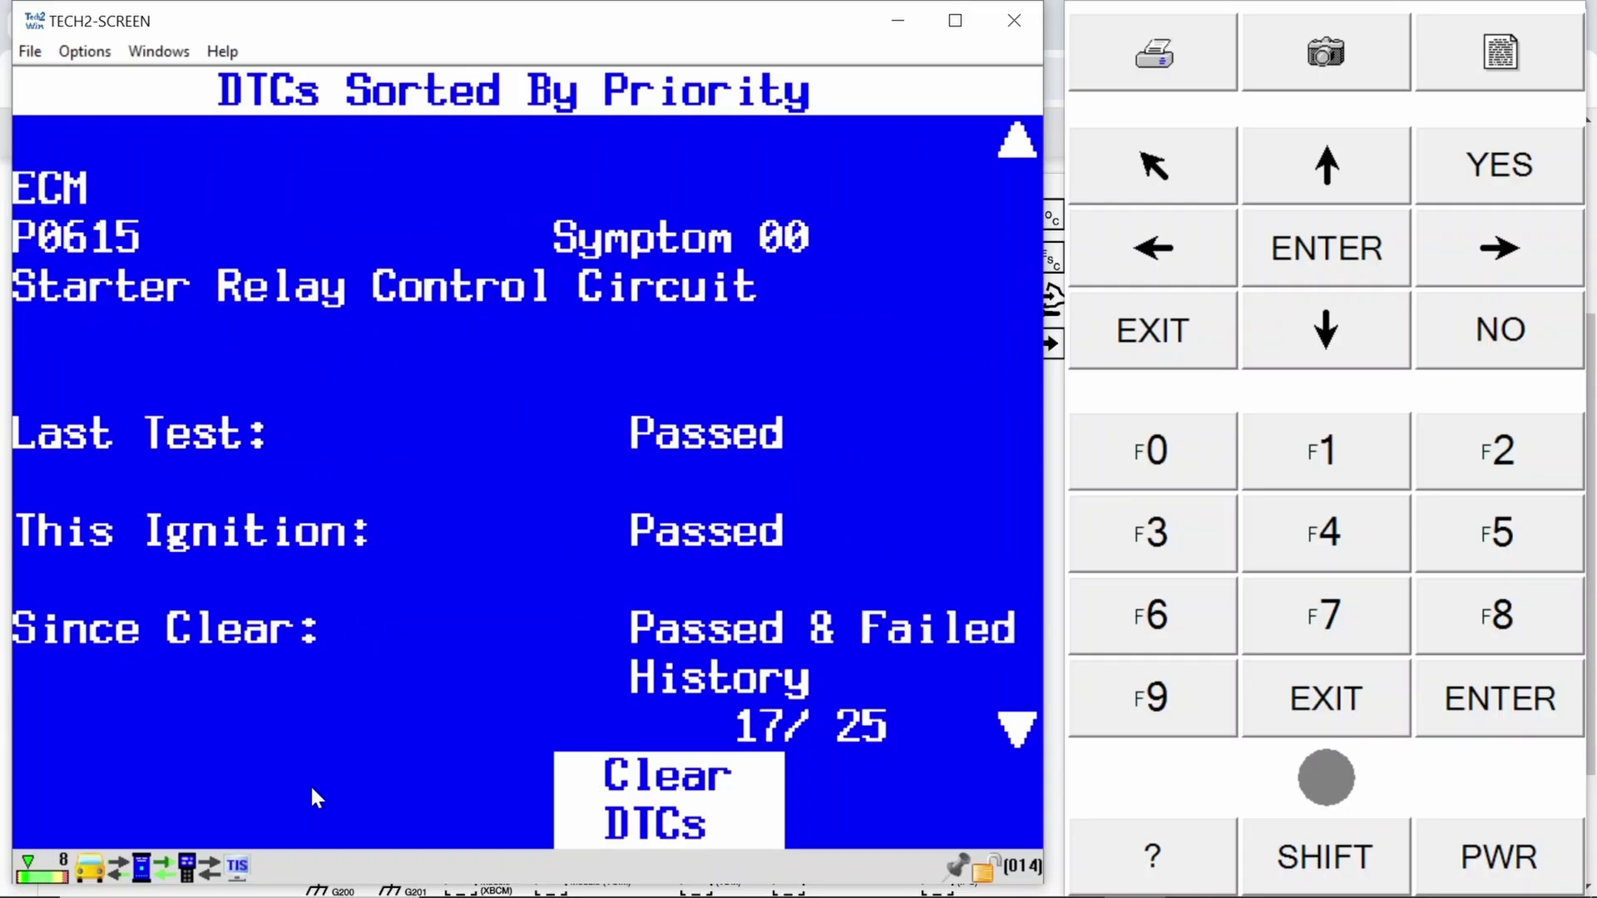
pyautogui.press('Down')
pyautogui.press('Down')
pyautogui.press('Down')
pyautogui.press('Down')
pyautogui.press('Down')
pyautogui.press('Down')
pyautogui.press('Down')
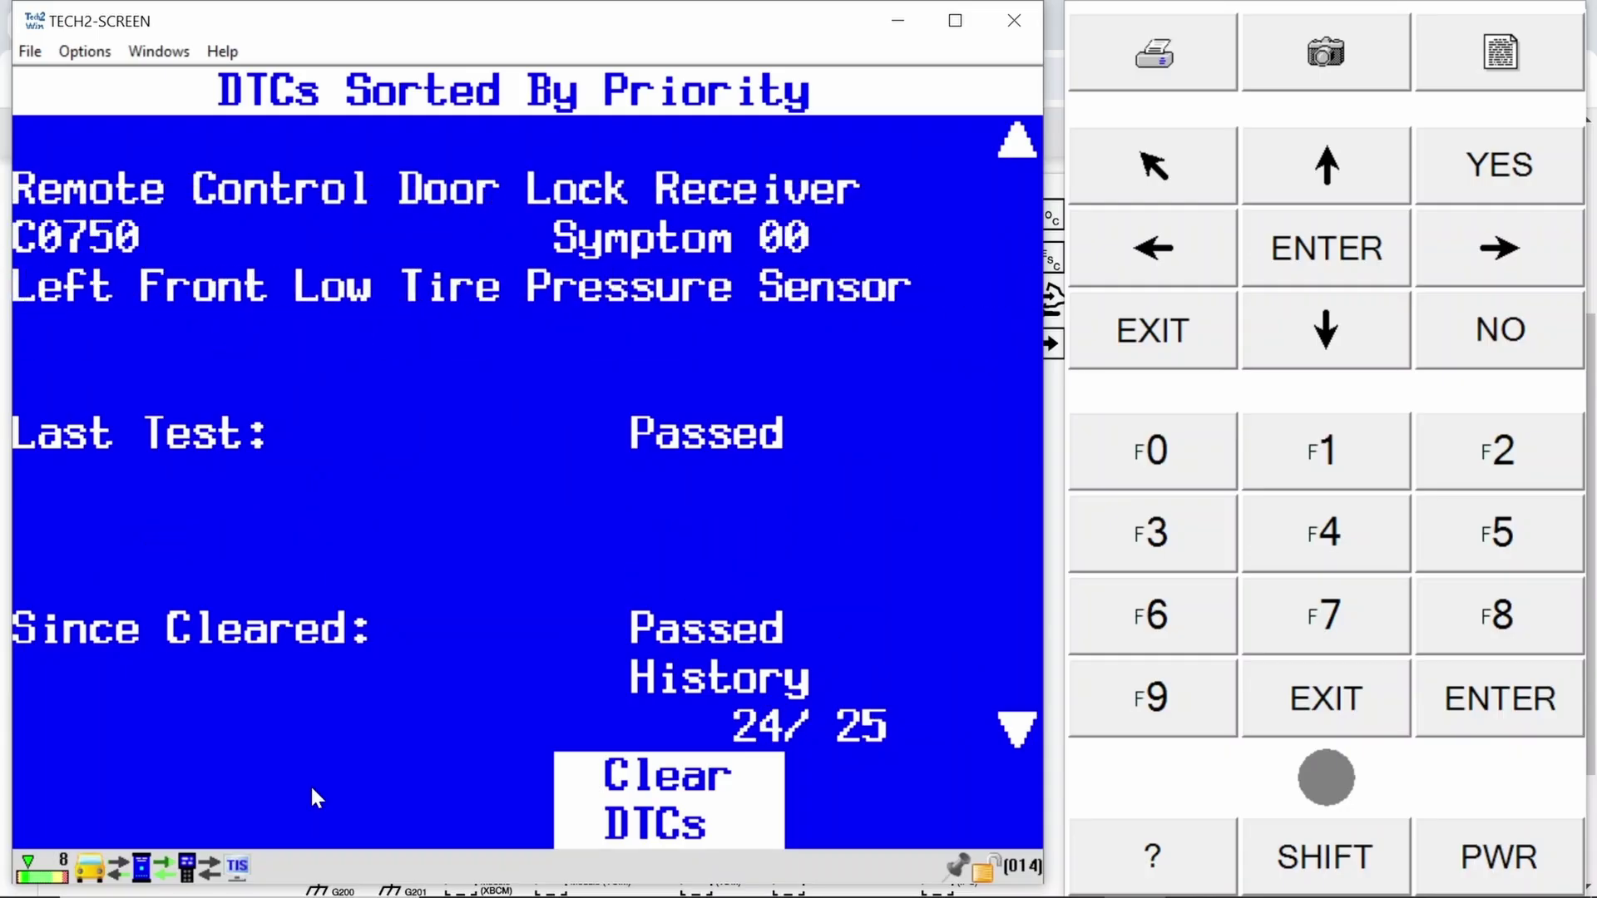
pyautogui.click(1138, 361)
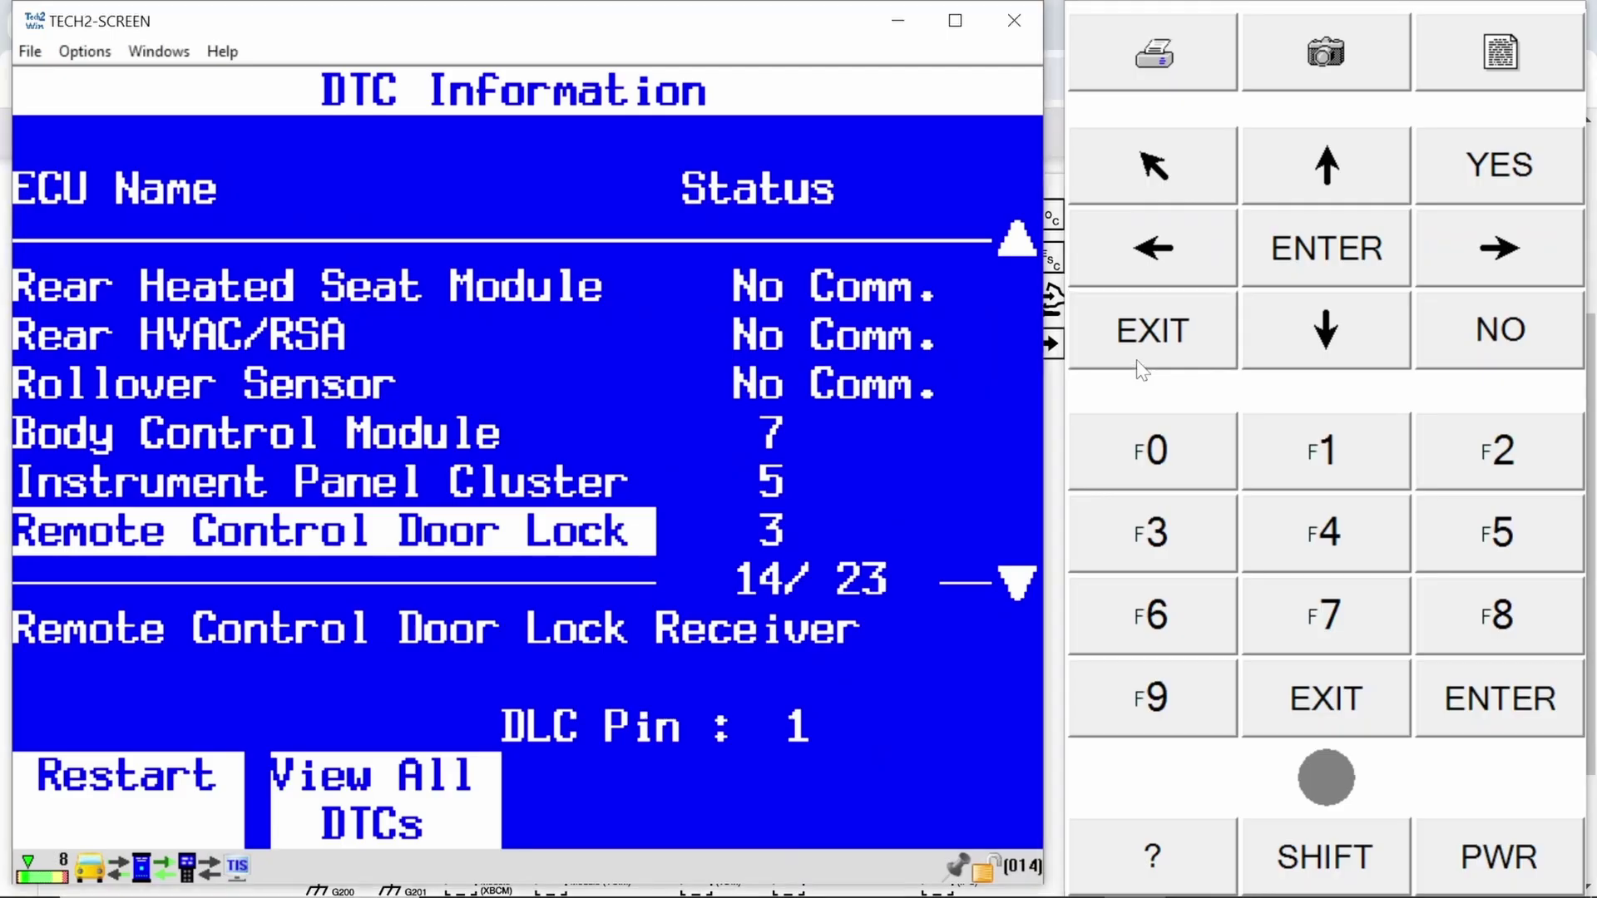
# - Back out of the DTC screens to the product make list
pyautogui.click(1139, 364)
pyautogui.click(1139, 364)
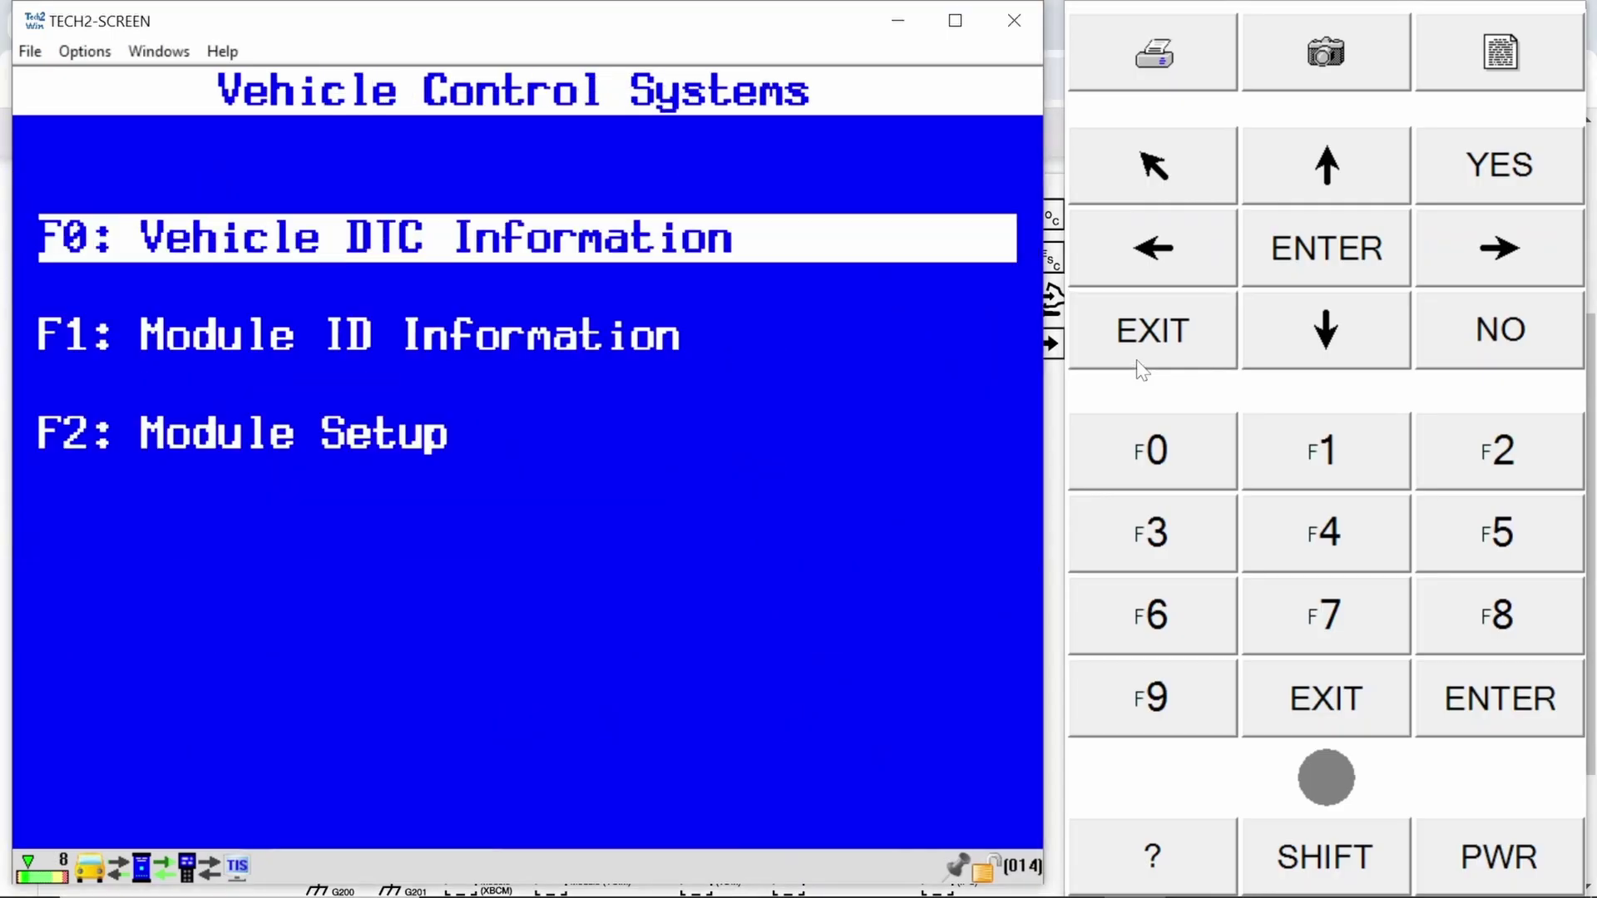
pyautogui.click(1140, 365)
pyautogui.click(1138, 361)
pyautogui.click(1138, 361)
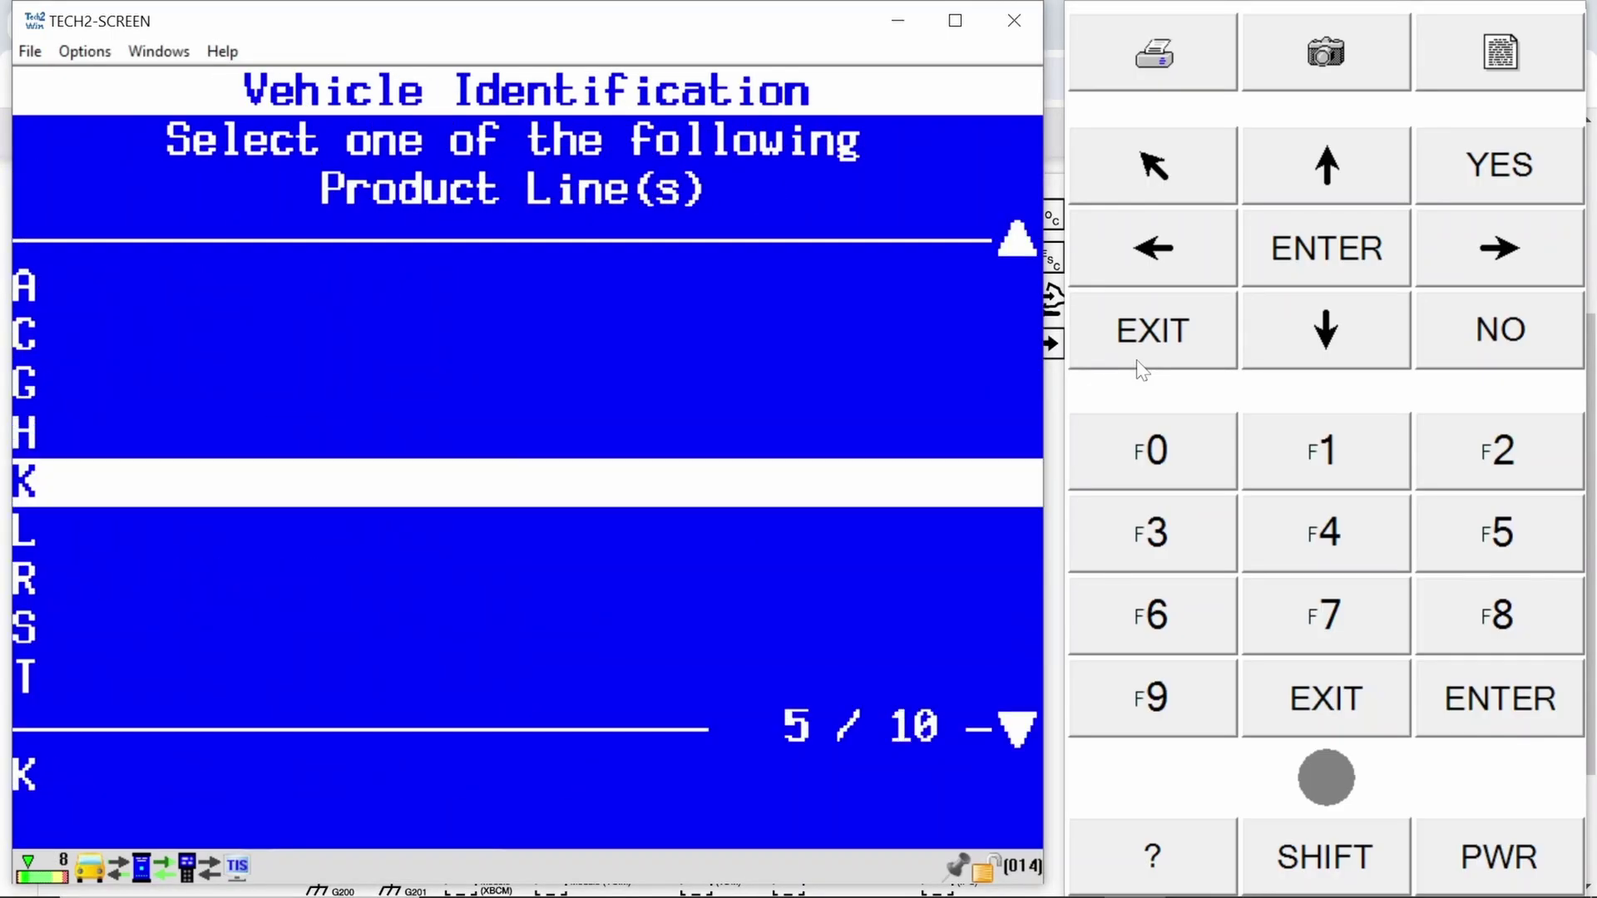
pyautogui.click(1139, 363)
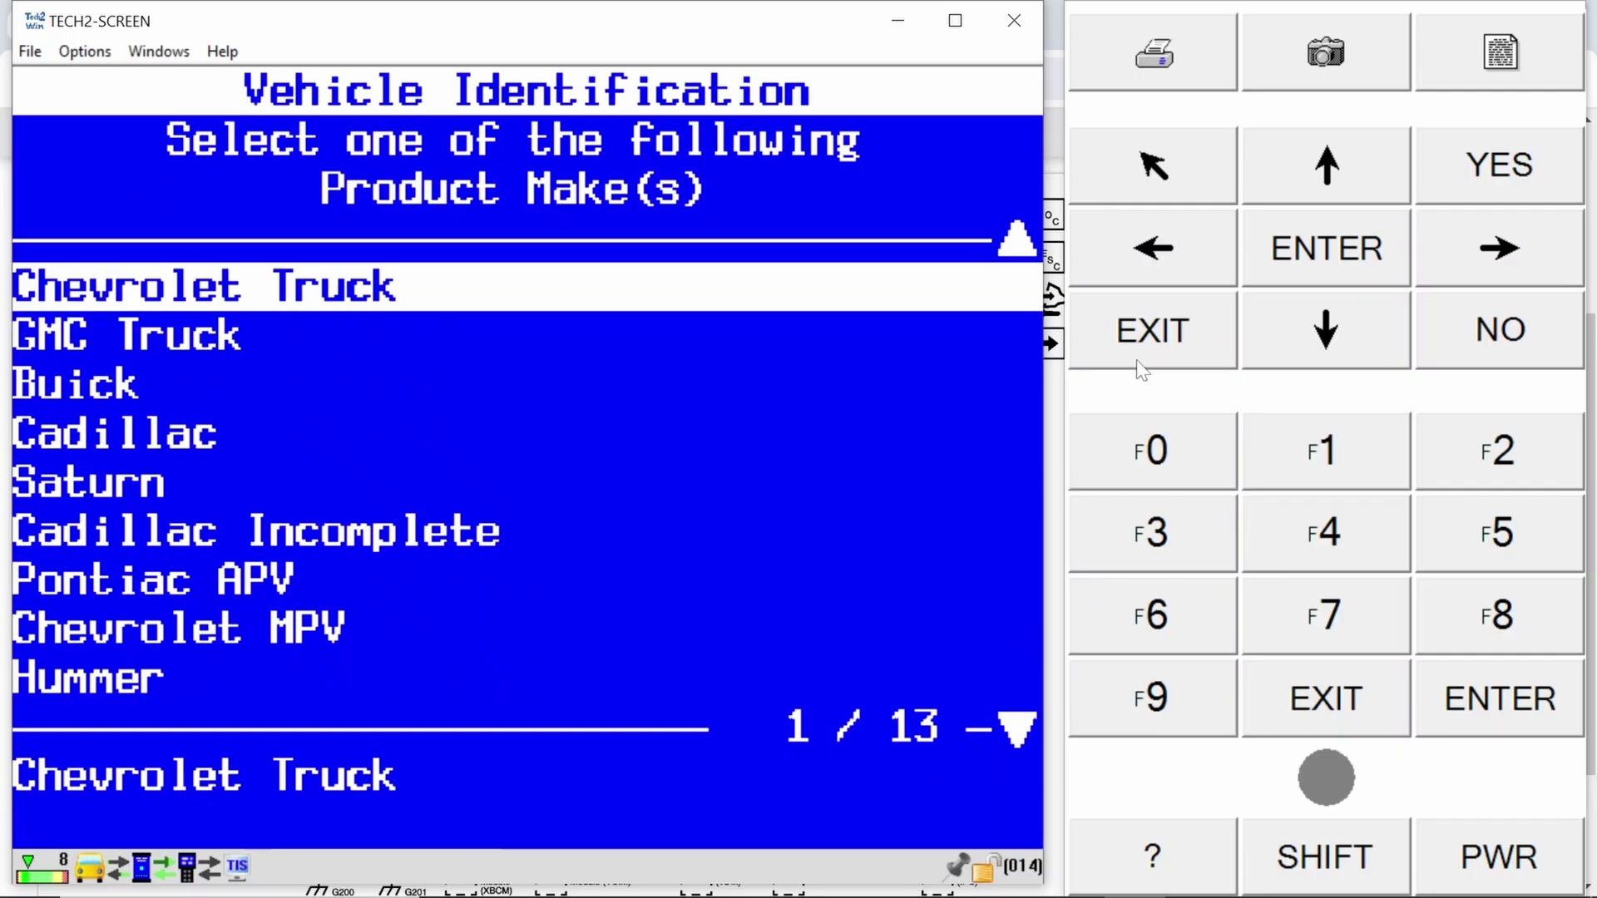
# - Reselect Chevrolet Truck, product line K and the Silverado series for powertrain identification
pyautogui.press('Return')
pyautogui.press('Down')
pyautogui.press('Down')
pyautogui.press('Down')
pyautogui.press('Down')
pyautogui.press('Return')
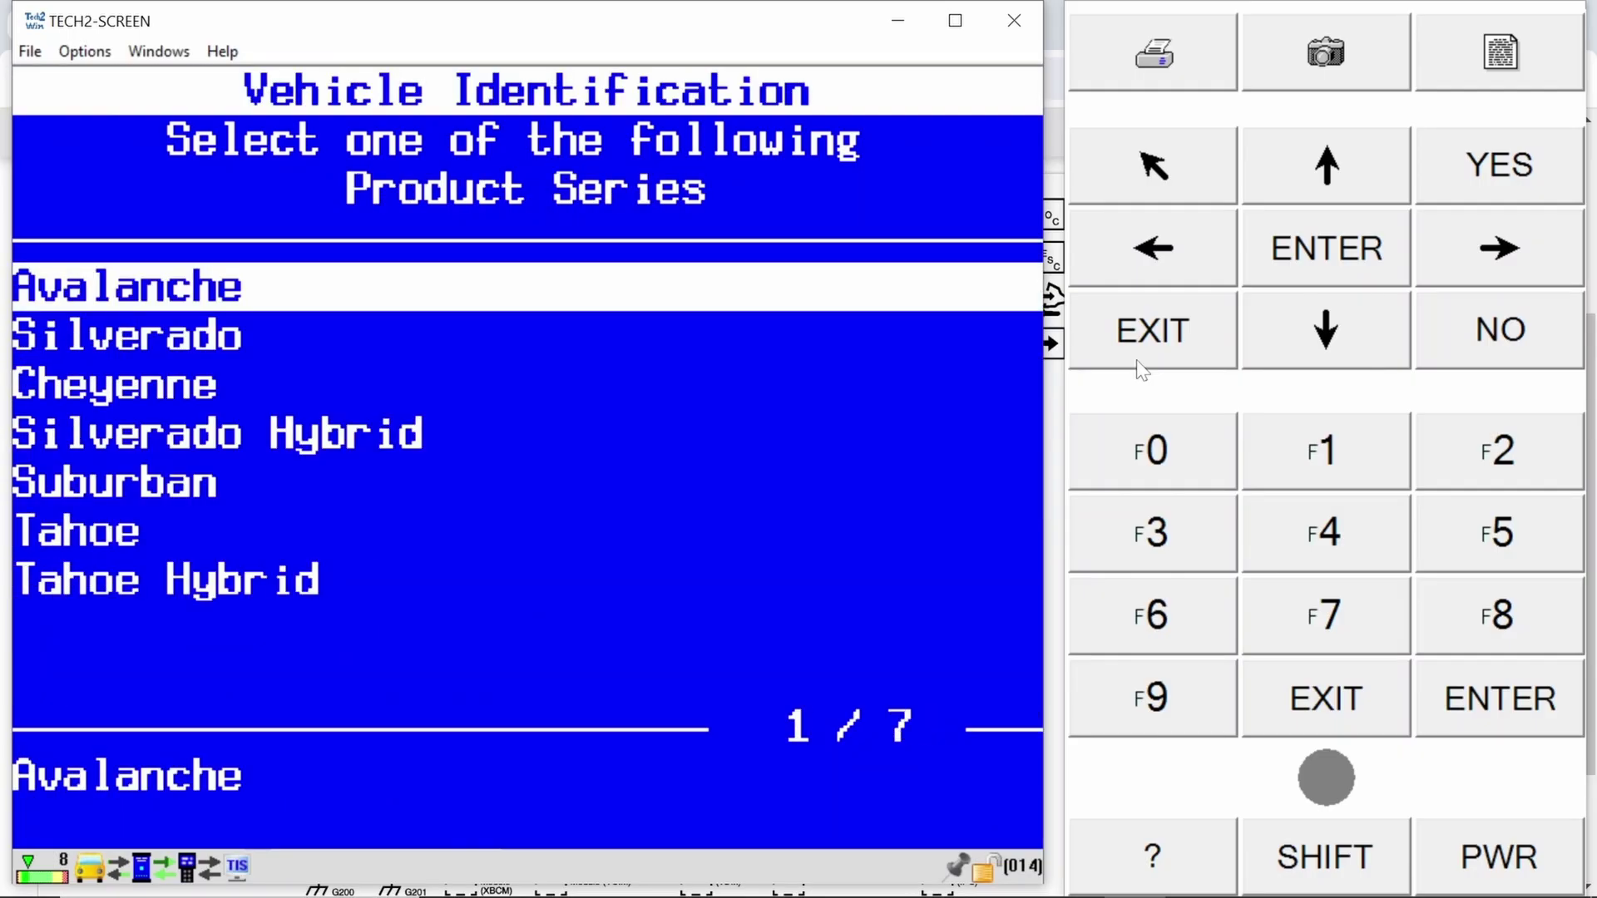
pyautogui.press('Down')
pyautogui.press('Return')
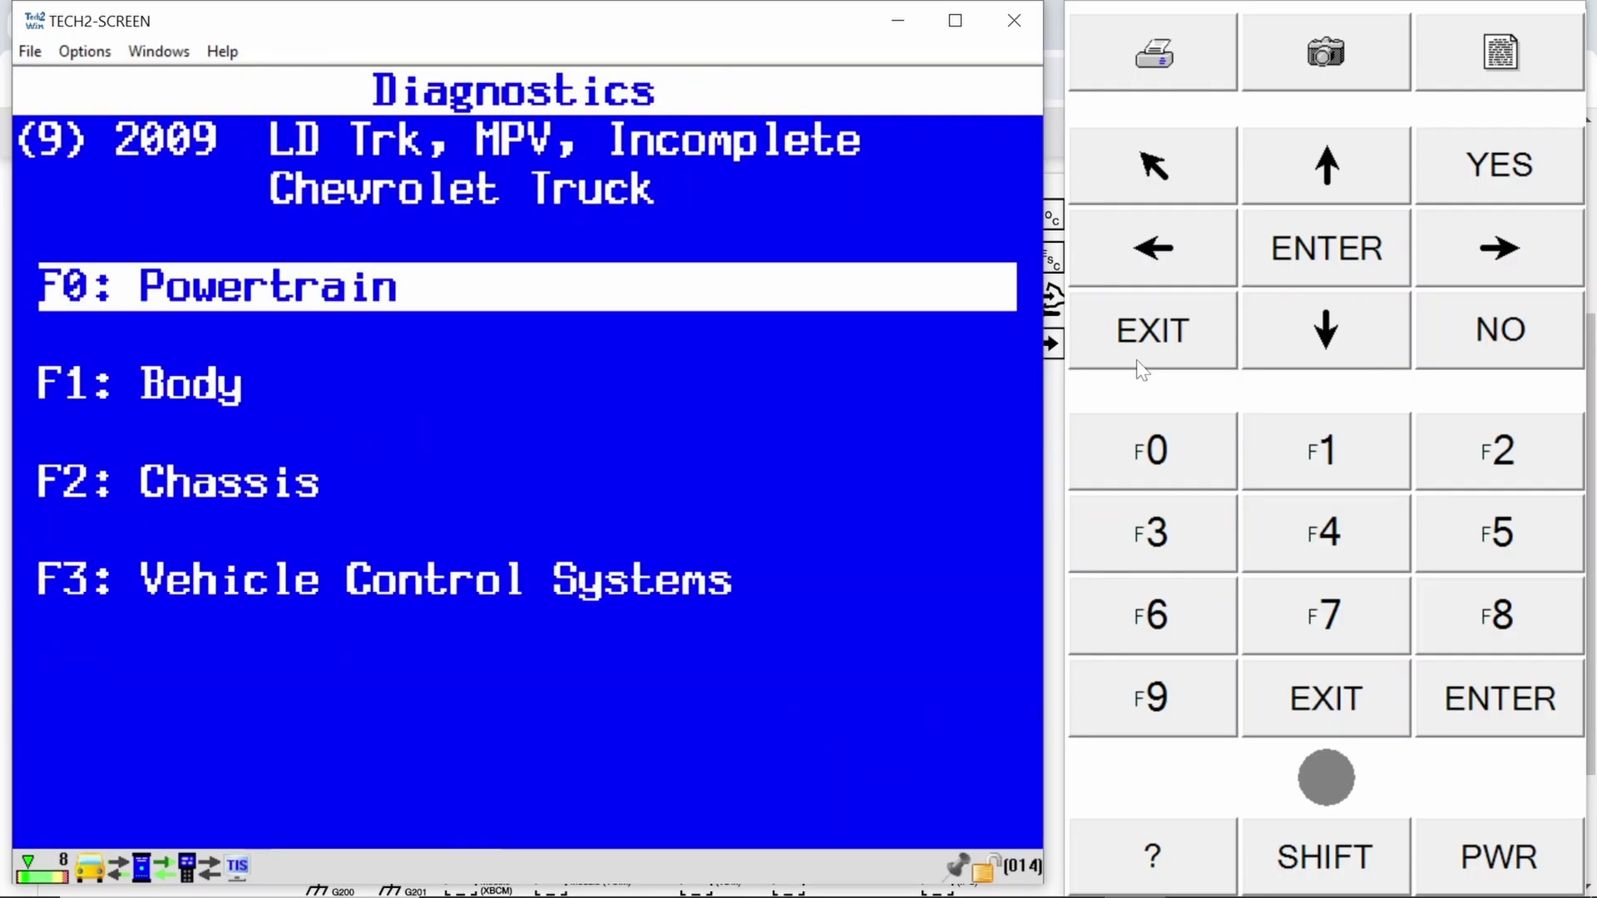
pyautogui.press('Return')
# - Accept the engine type, 6 Speed Automatic transmission, and YES for manual transfer case
pyautogui.press('Down')
pyautogui.press('Down')
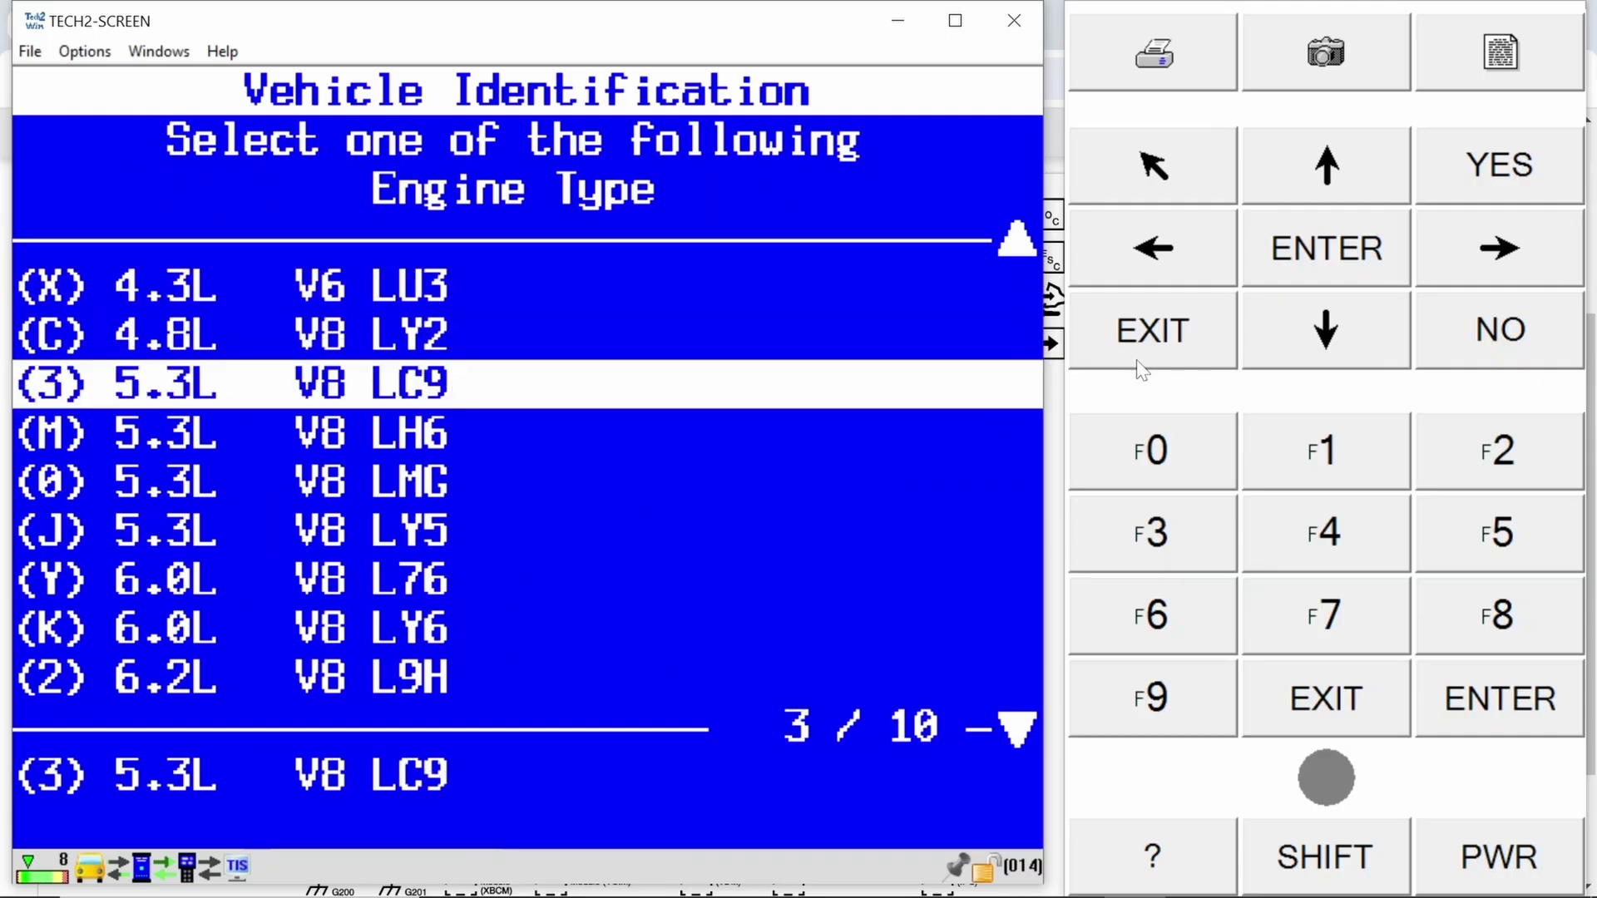
pyautogui.press('Down')
pyautogui.press('Down')
pyautogui.press('Down')
pyautogui.press('Down')
pyautogui.press('Down')
pyautogui.press('Return')
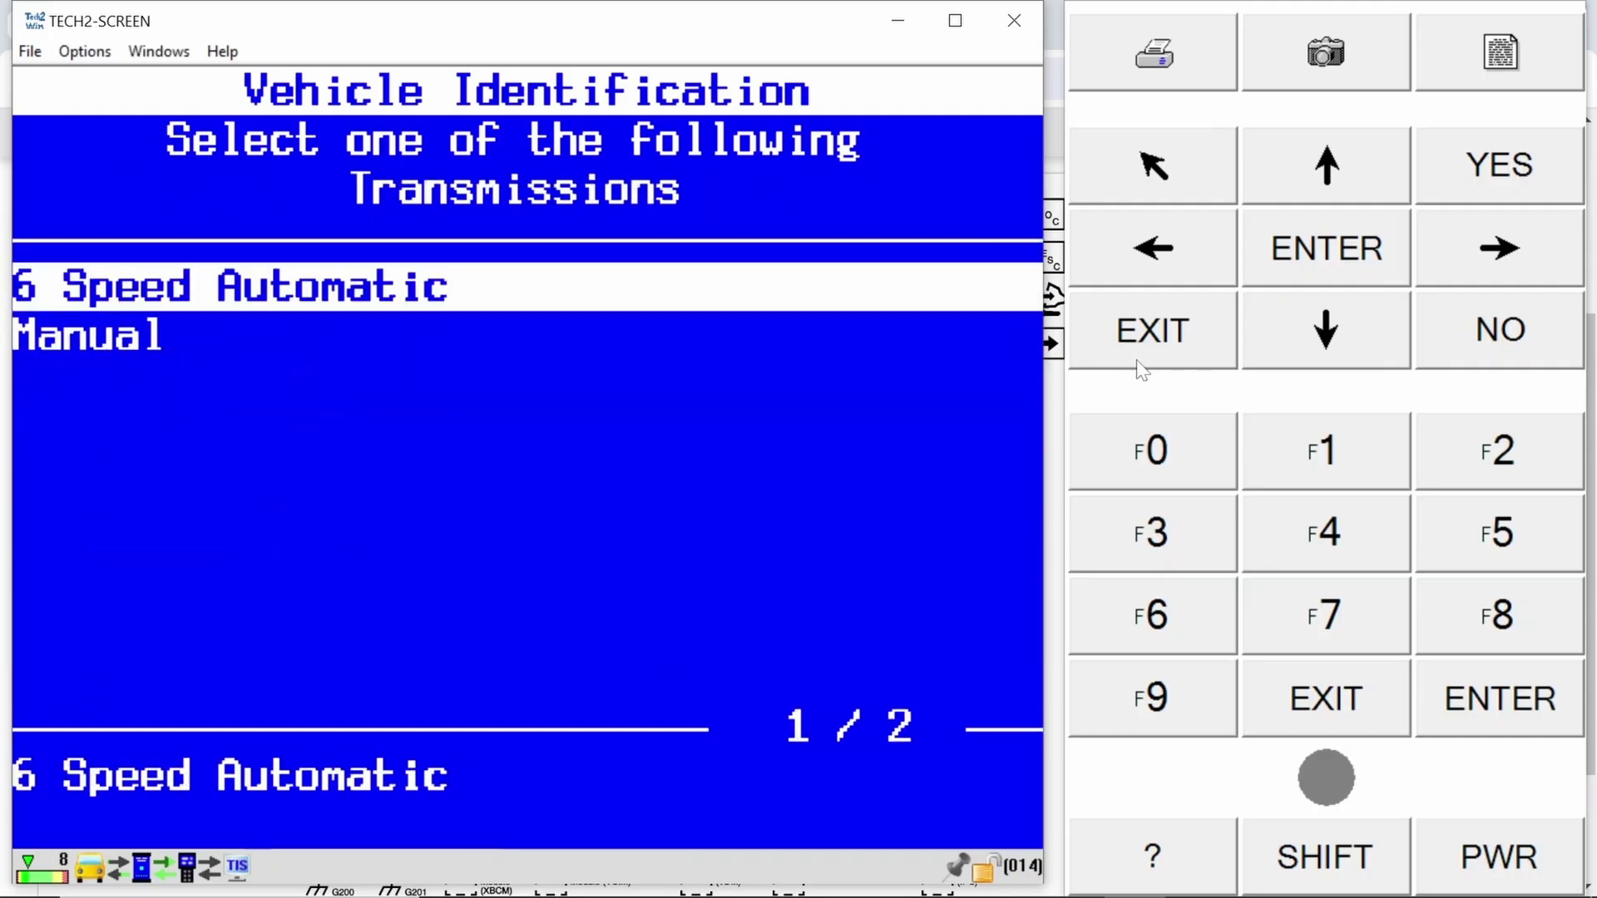
pyautogui.press('Return')
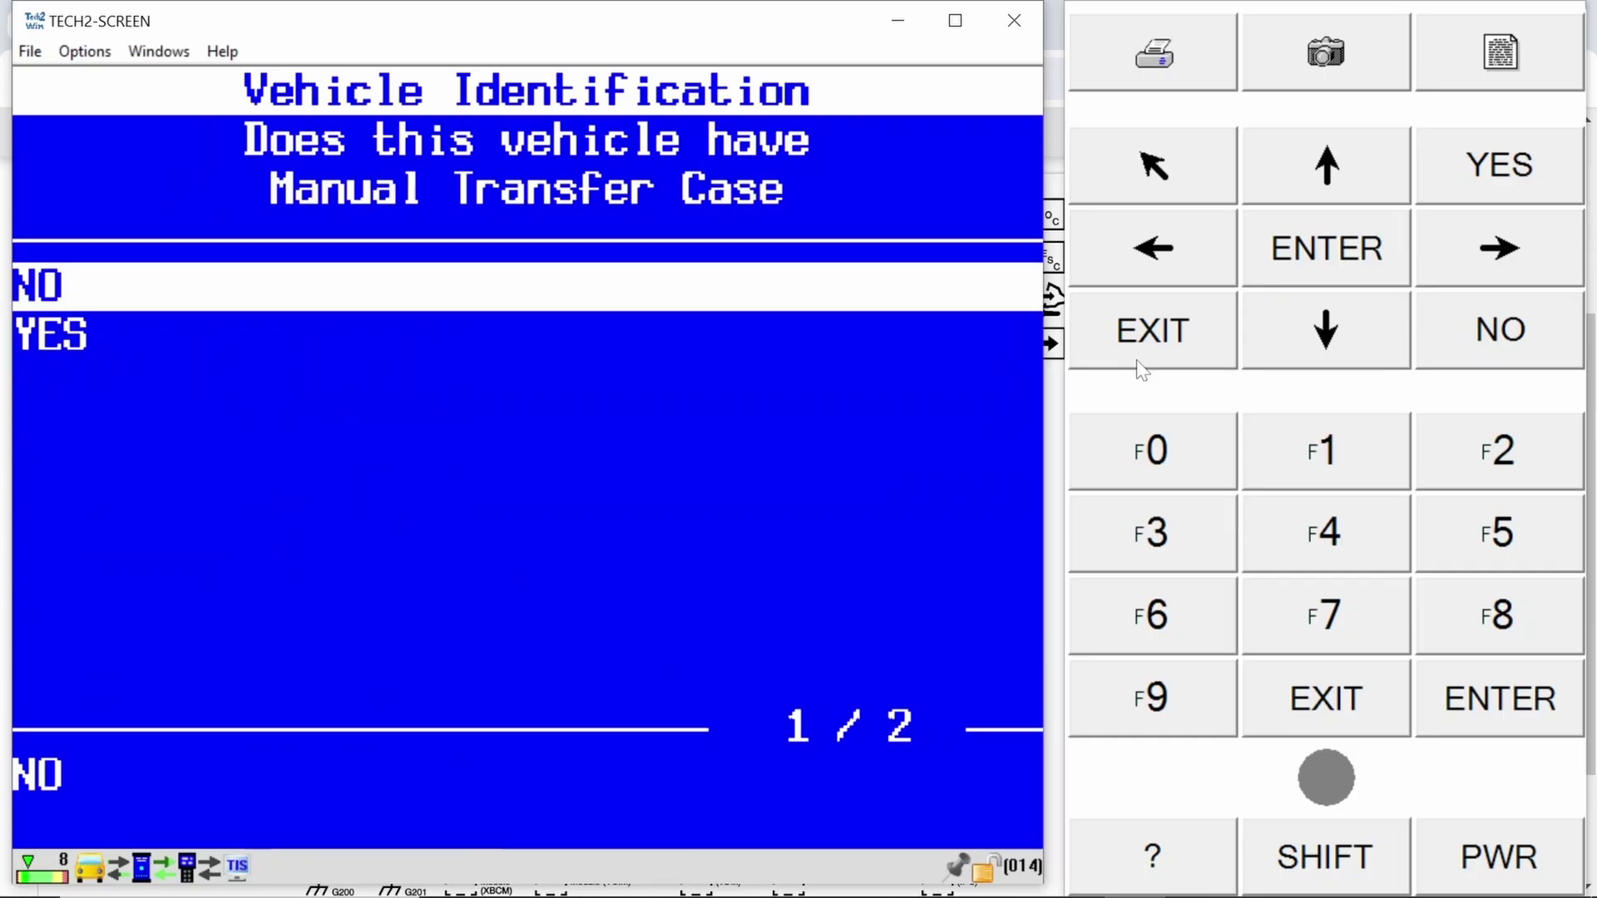
pyautogui.press('Down')
pyautogui.press('Return')
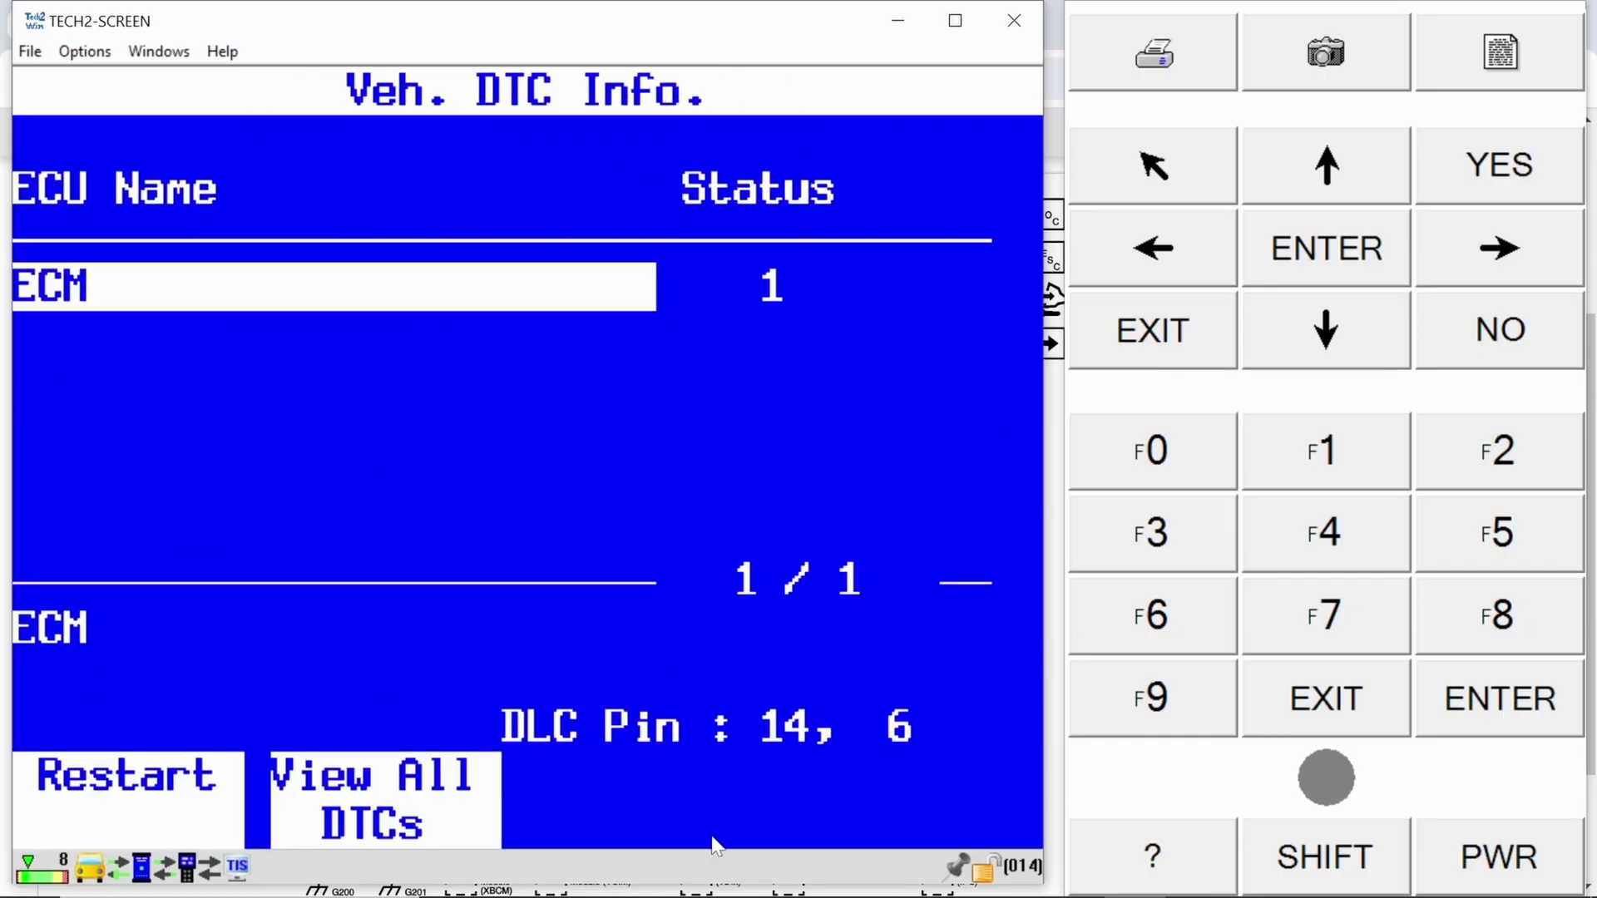
# - Clear the ECM's P0615 Starter Relay Control Circuit code and return to the ECM menu
pyautogui.click(408, 799)
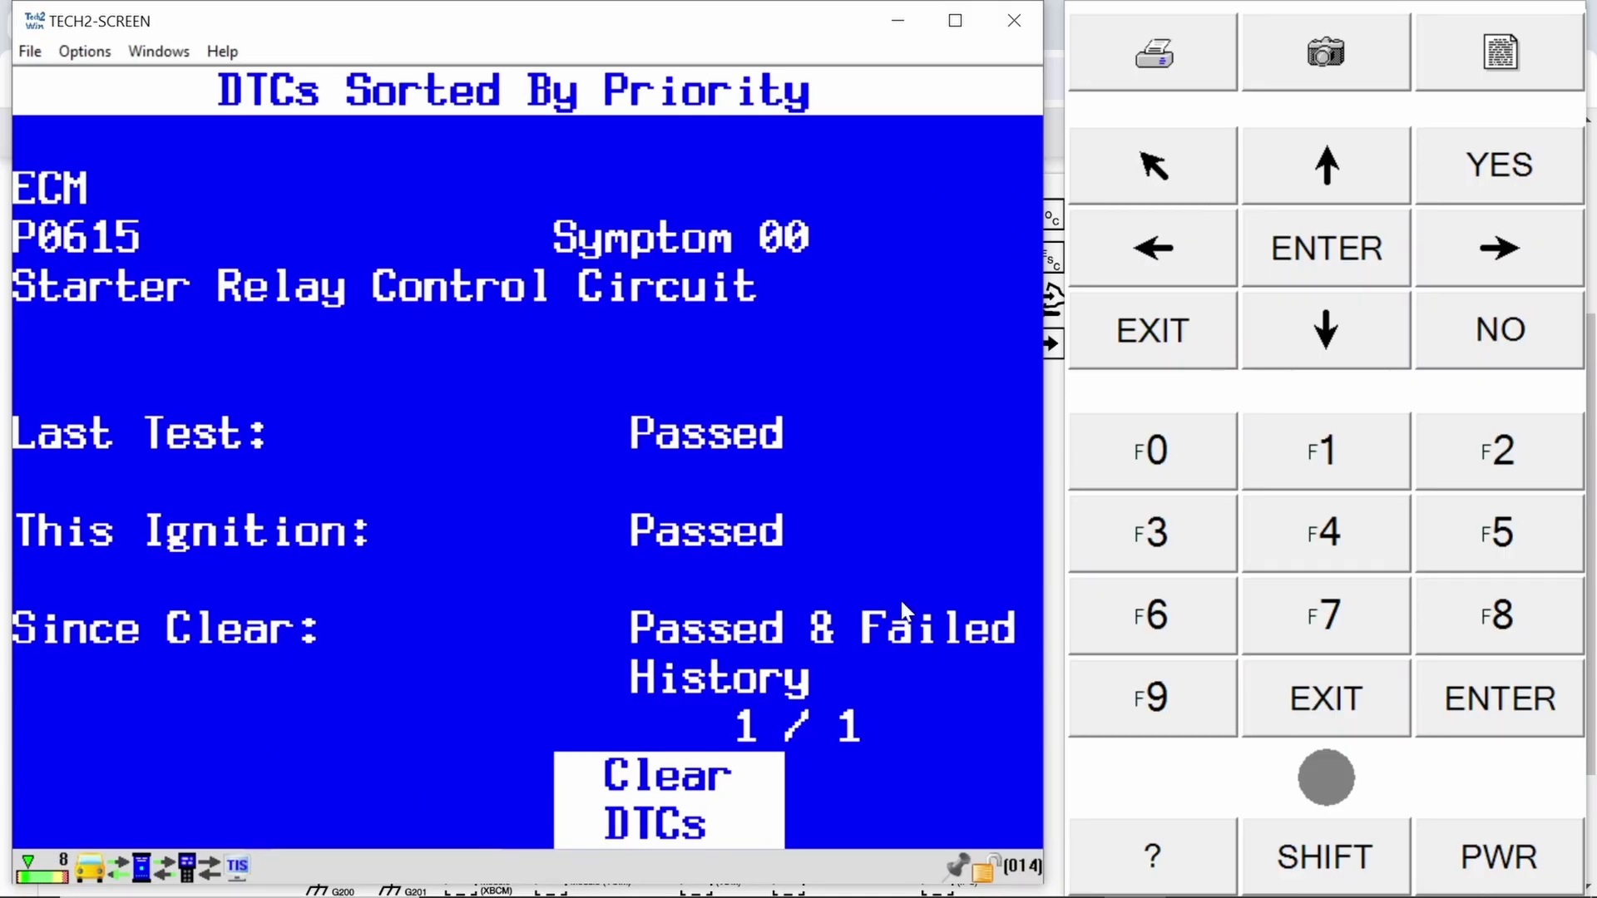
pyautogui.click(606, 815)
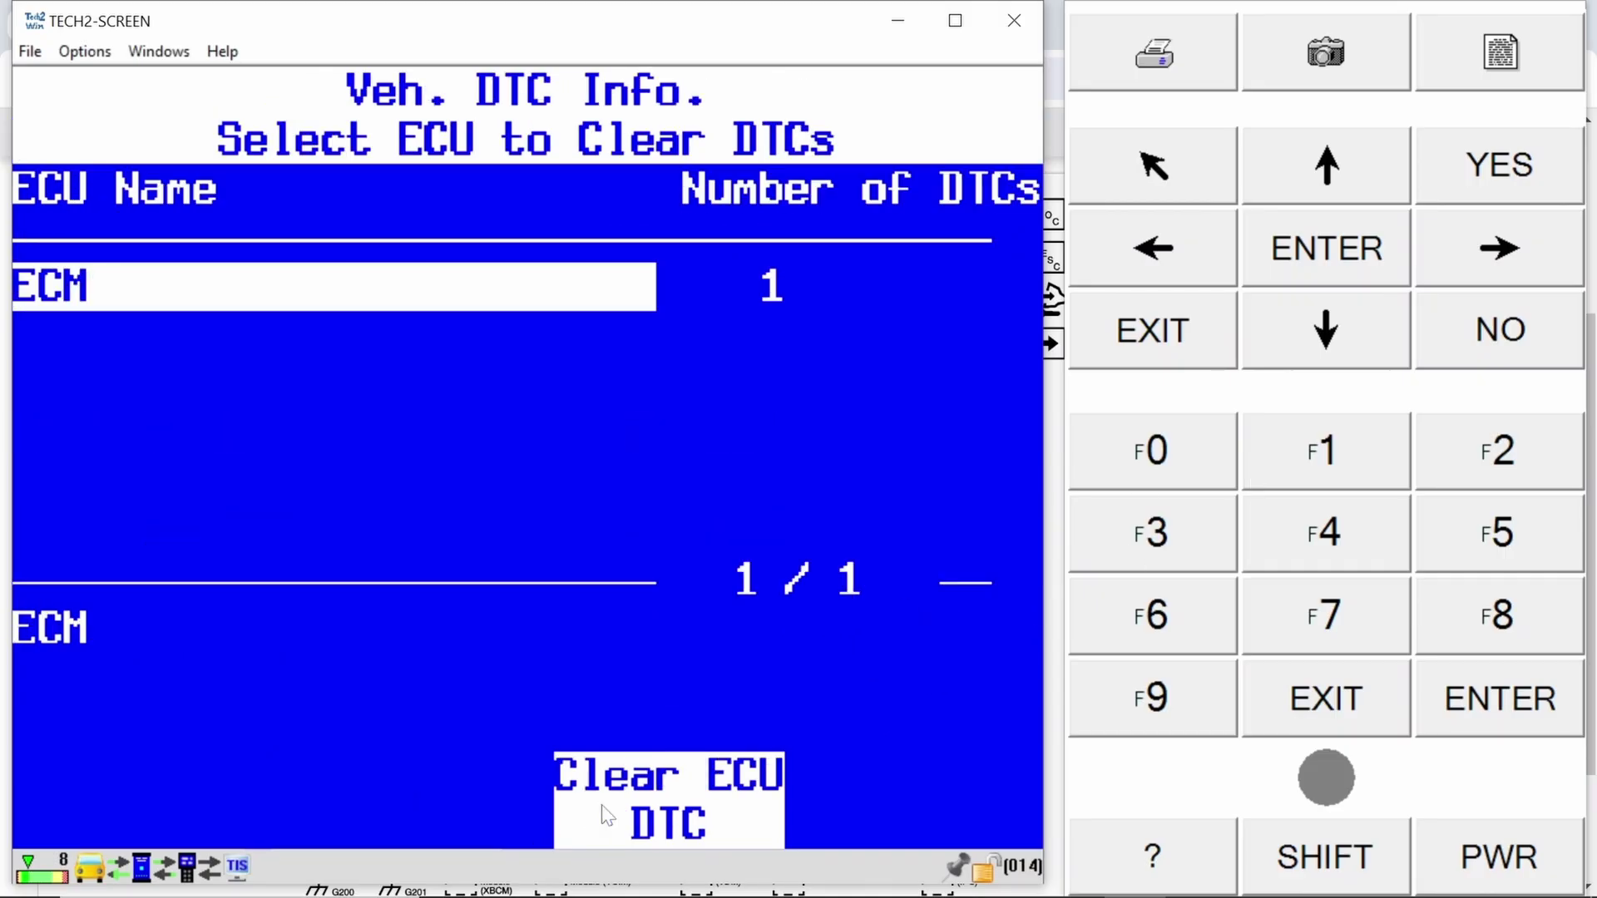
pyautogui.click(606, 815)
pyautogui.press('y')
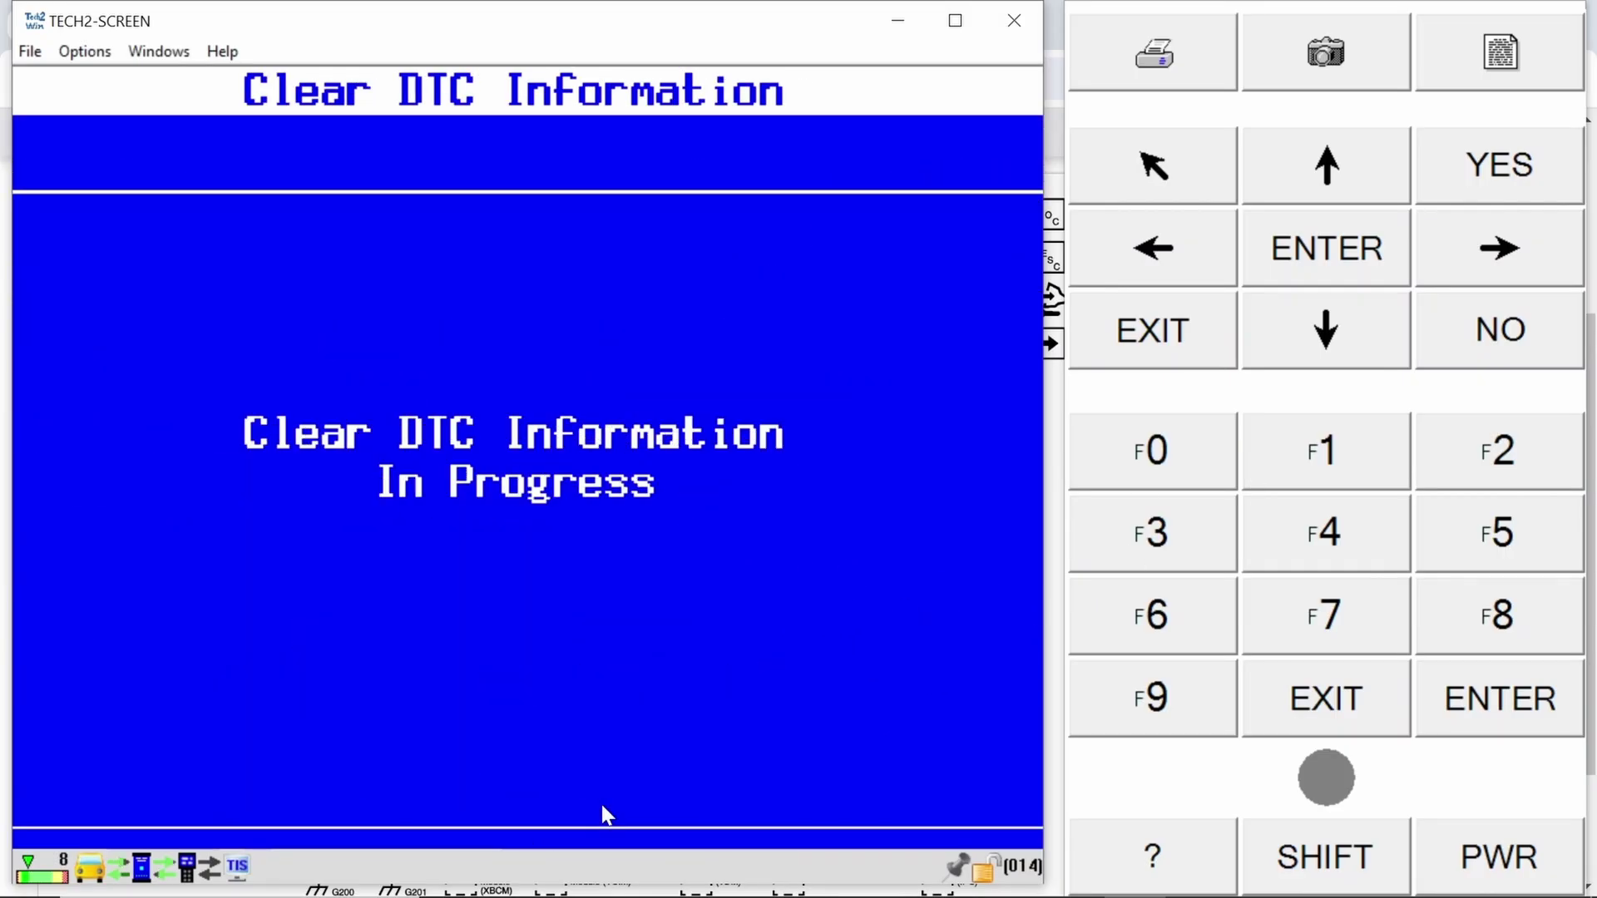
pyautogui.click(1171, 337)
pyautogui.press('Down')
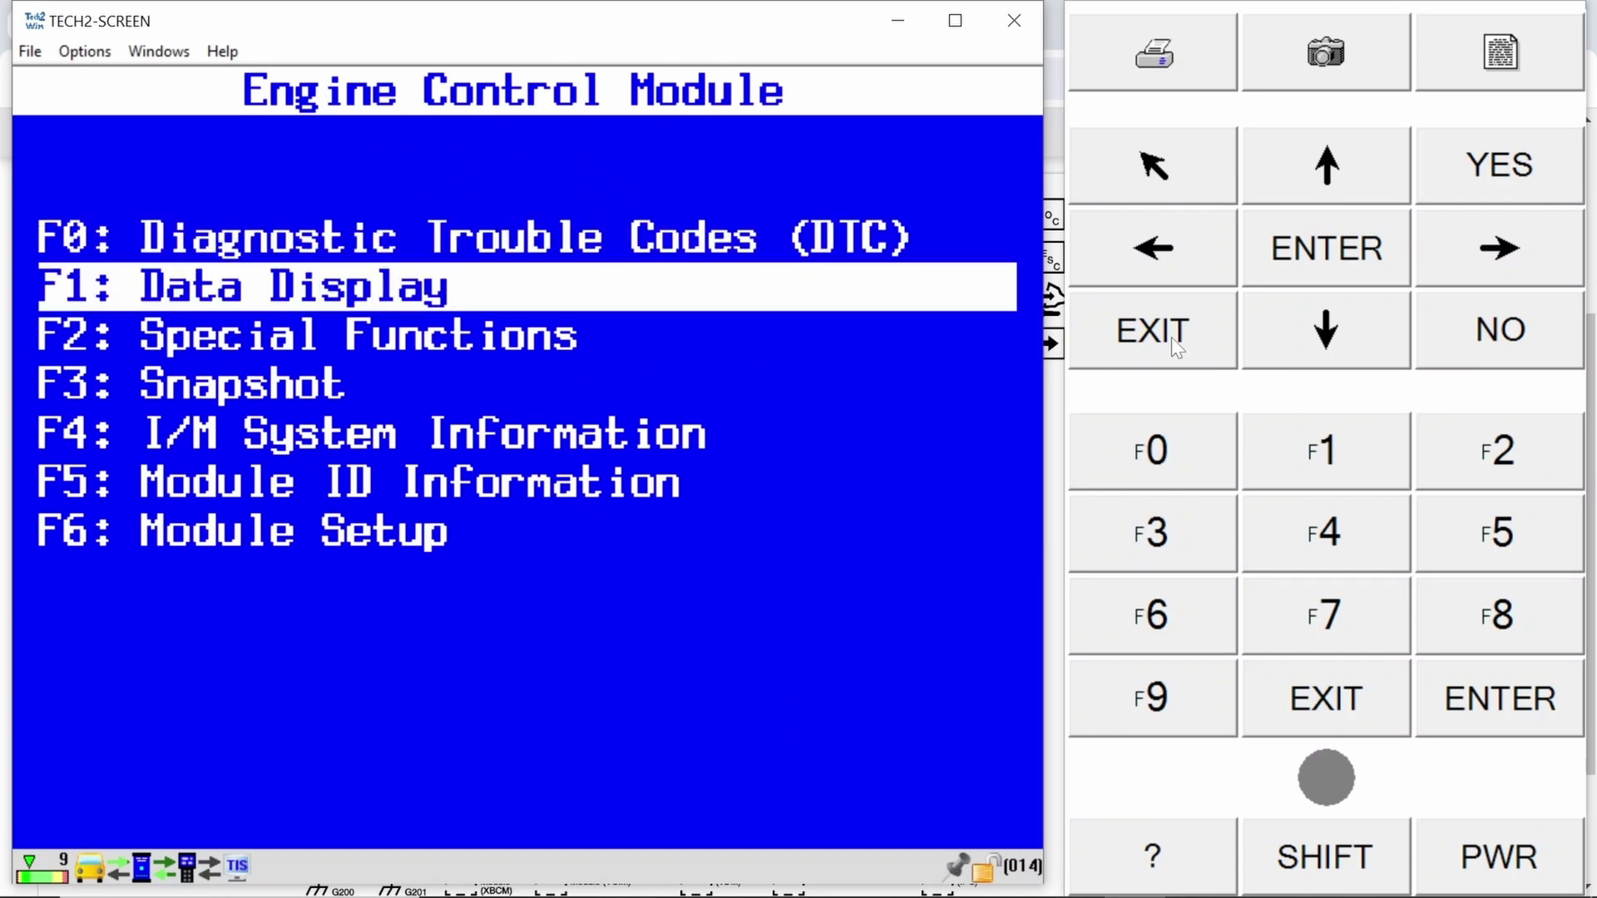
# - Show the ECM's Electrical/Theft live data and scroll to BPP Signal, APP angle and Engine Speed
pyautogui.press('Return')
pyautogui.press('Down')
pyautogui.press('Down')
pyautogui.press('Down')
pyautogui.press('Down')
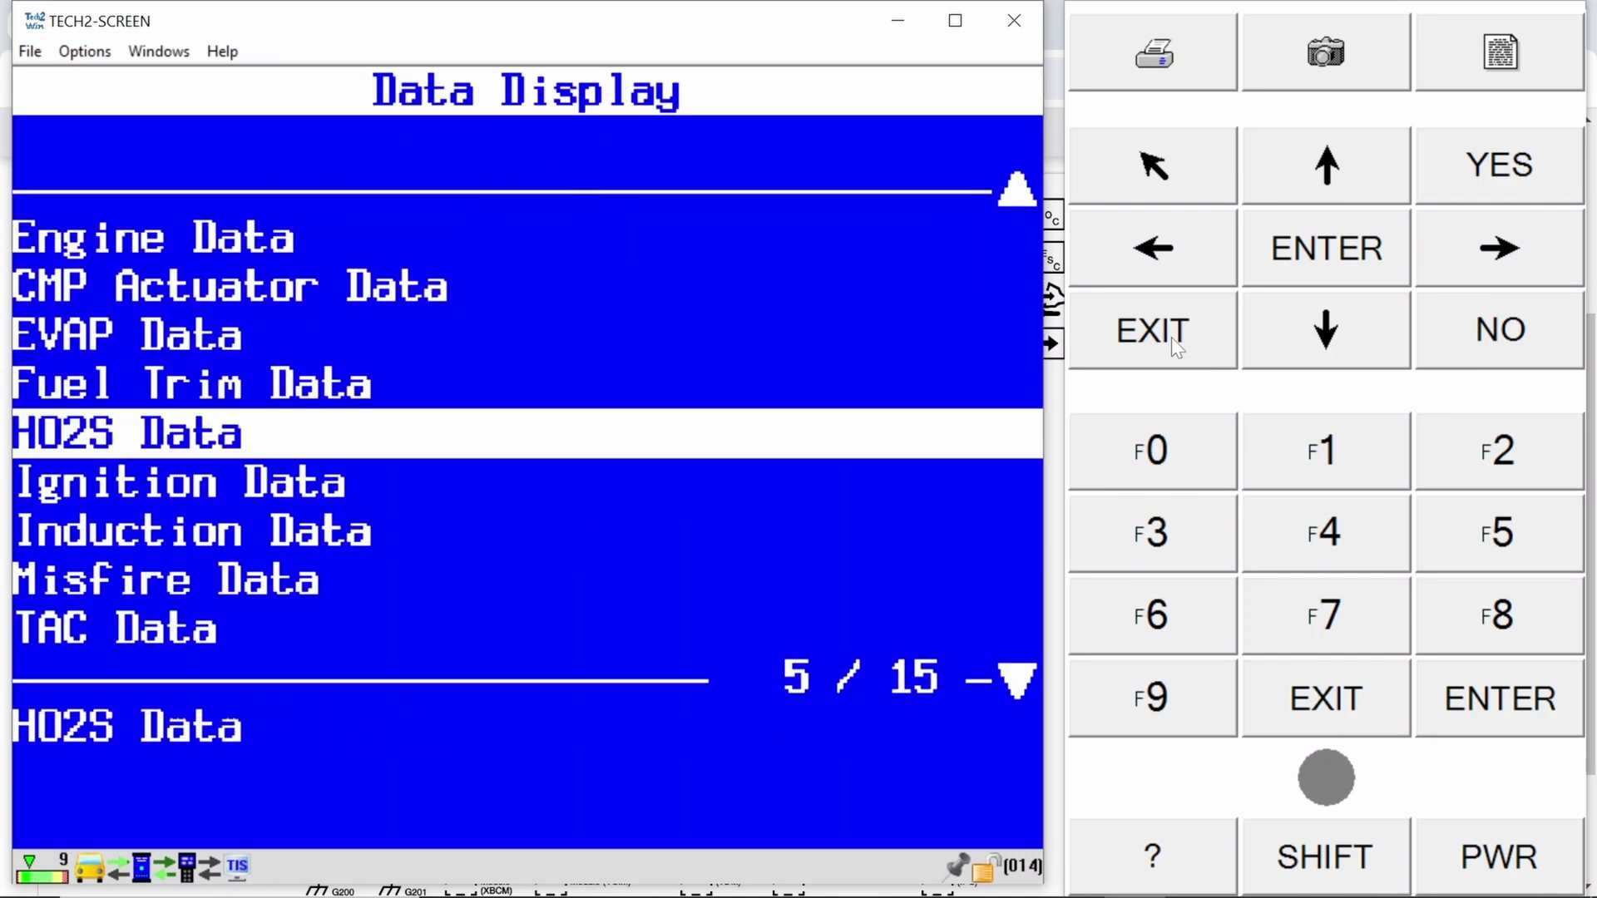
pyautogui.press('Down')
pyautogui.press('Down')
pyautogui.press('Down')
pyautogui.press('Down')
pyautogui.press('Down')
pyautogui.press('Down')
pyautogui.press('Down')
pyautogui.press('Down')
pyautogui.press('Up')
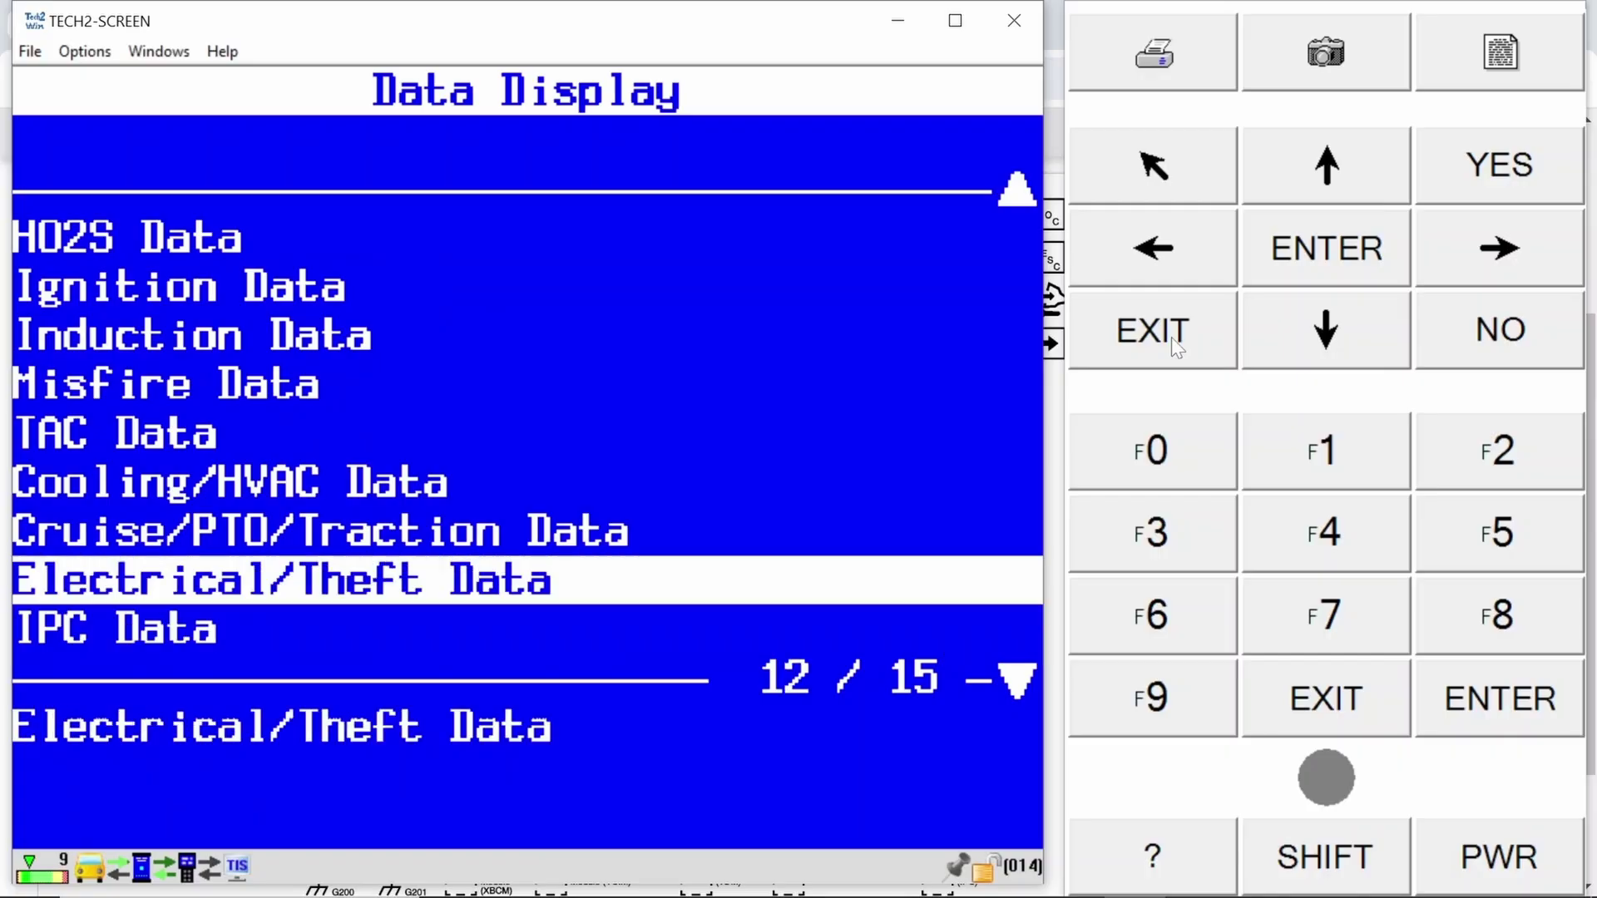
pyautogui.press('Return')
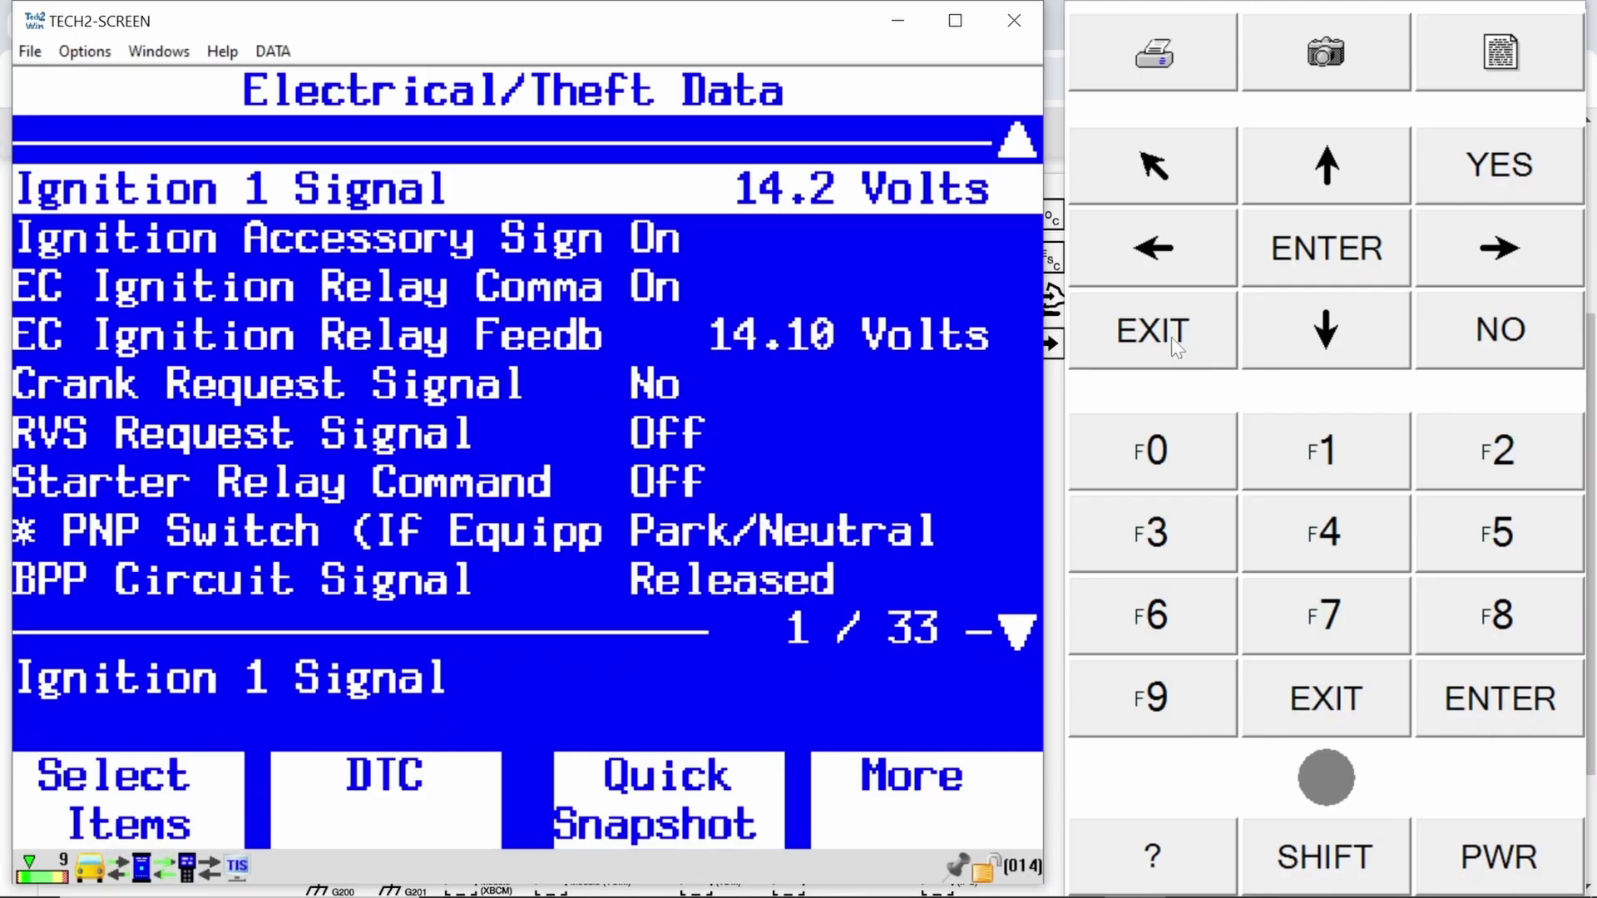
pyautogui.press('Down')
pyautogui.press('Down')
pyautogui.press('Down')
pyautogui.press('Down')
pyautogui.press('Down')
pyautogui.press('Down')
pyautogui.press('Down')
pyautogui.press('Down')
pyautogui.press('Down')
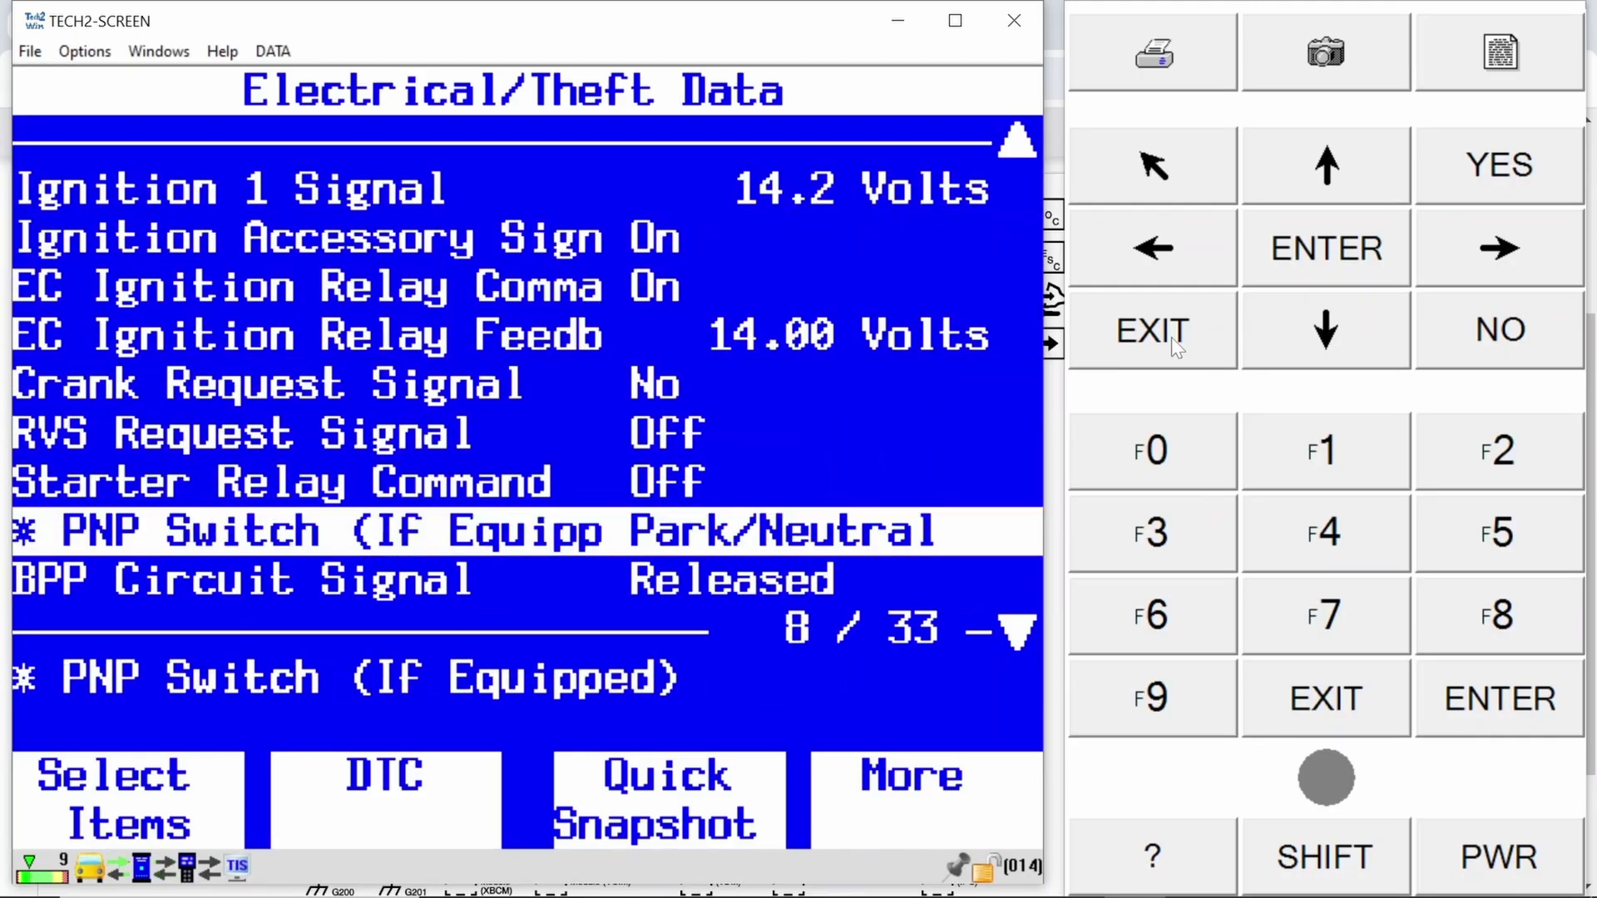
pyautogui.press('Down')
pyautogui.press('Down')
pyautogui.press('Down')
pyautogui.press('Down')
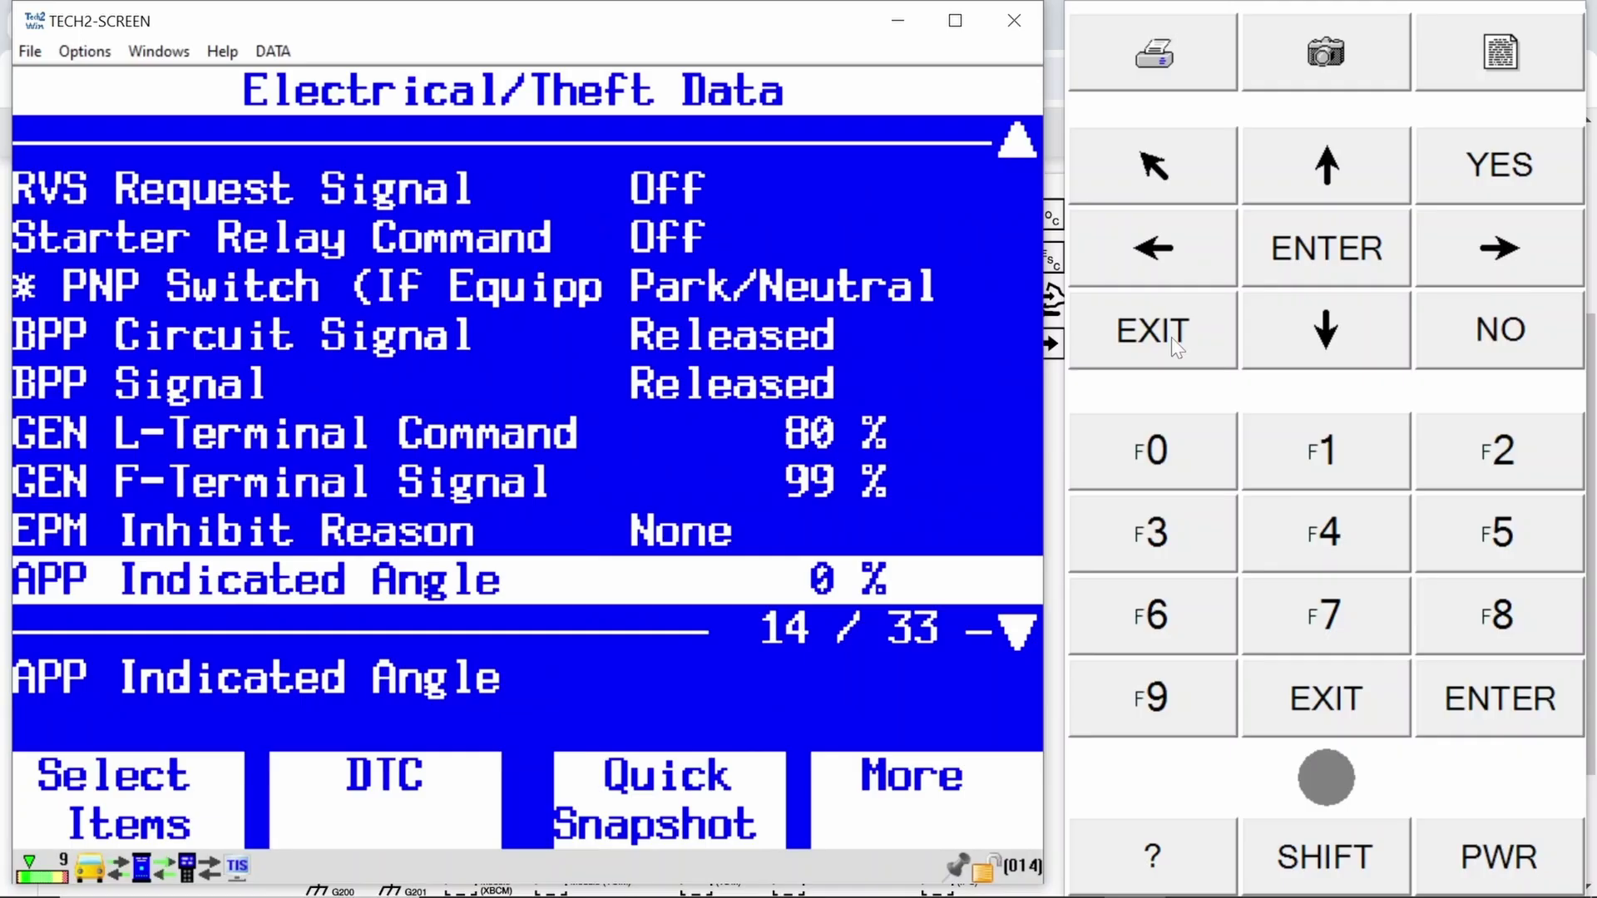
pyautogui.press('Down')
pyautogui.press('Down')
pyautogui.press('Down')
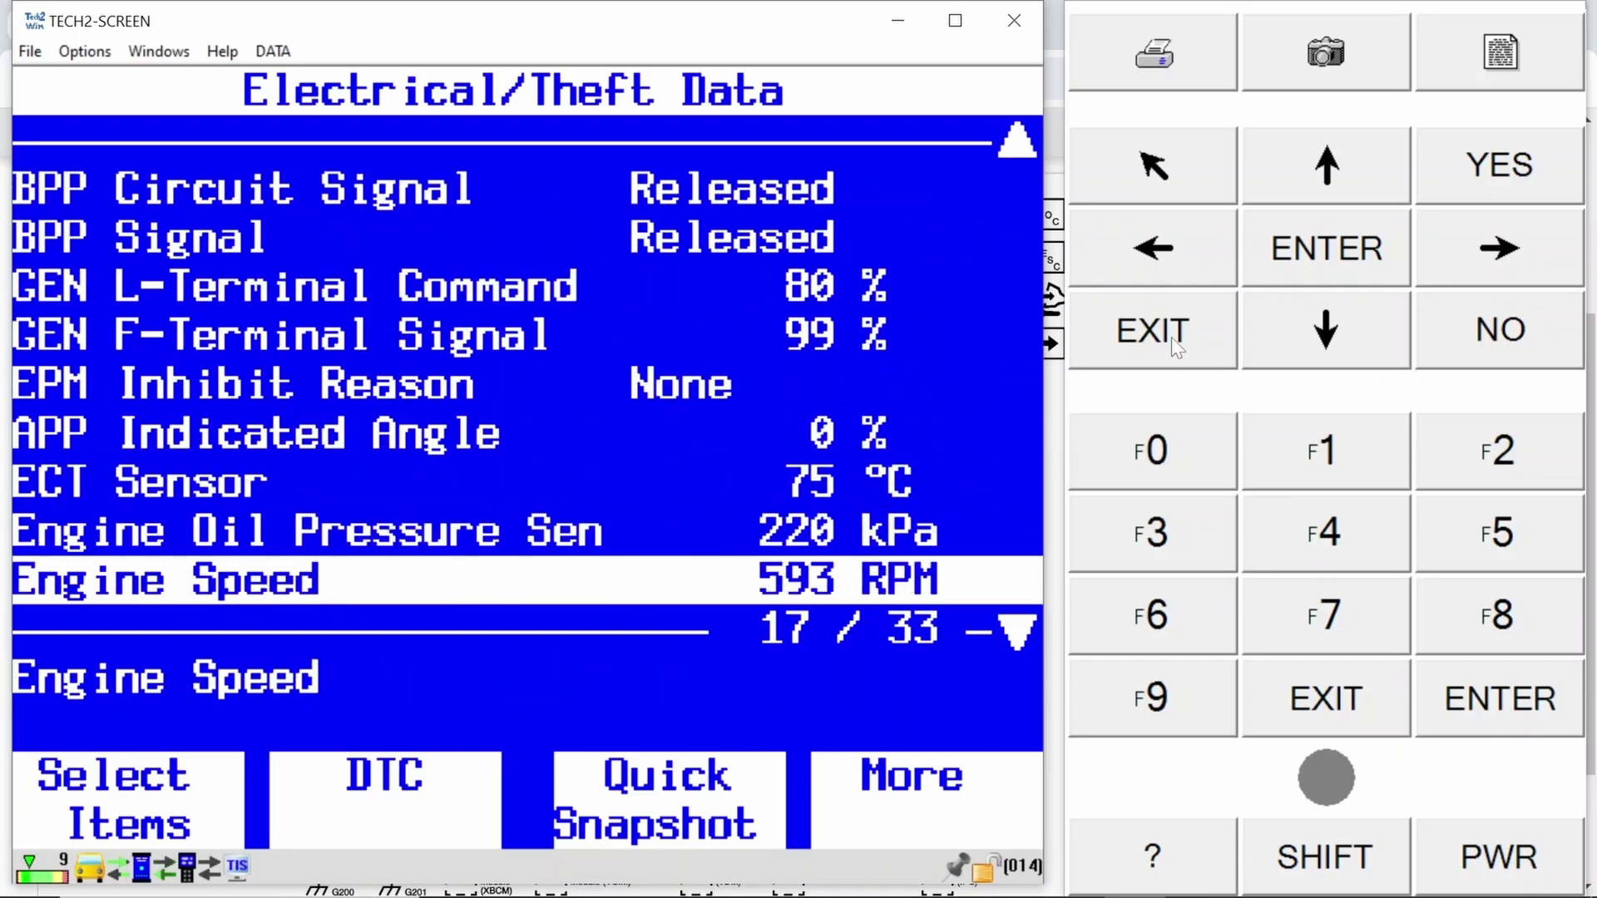
# - Back out of the ECM live data to the product series list and reselect Silverado
pyautogui.click(1101, 342)
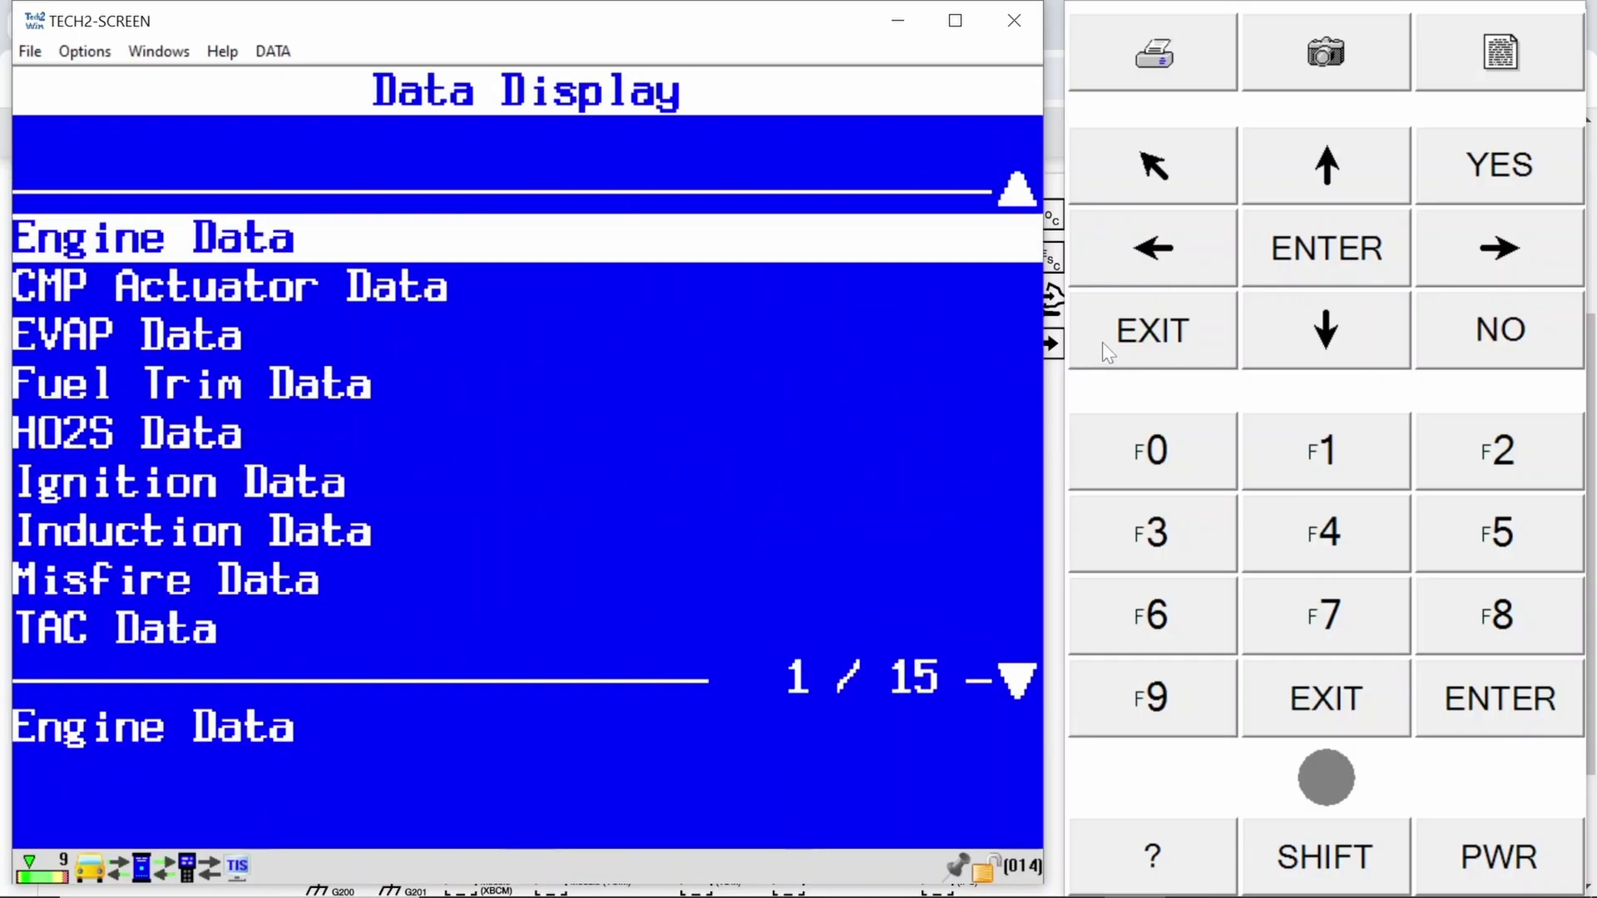
pyautogui.click(1108, 353)
pyautogui.click(1101, 342)
pyautogui.click(1101, 342)
pyautogui.click(1101, 341)
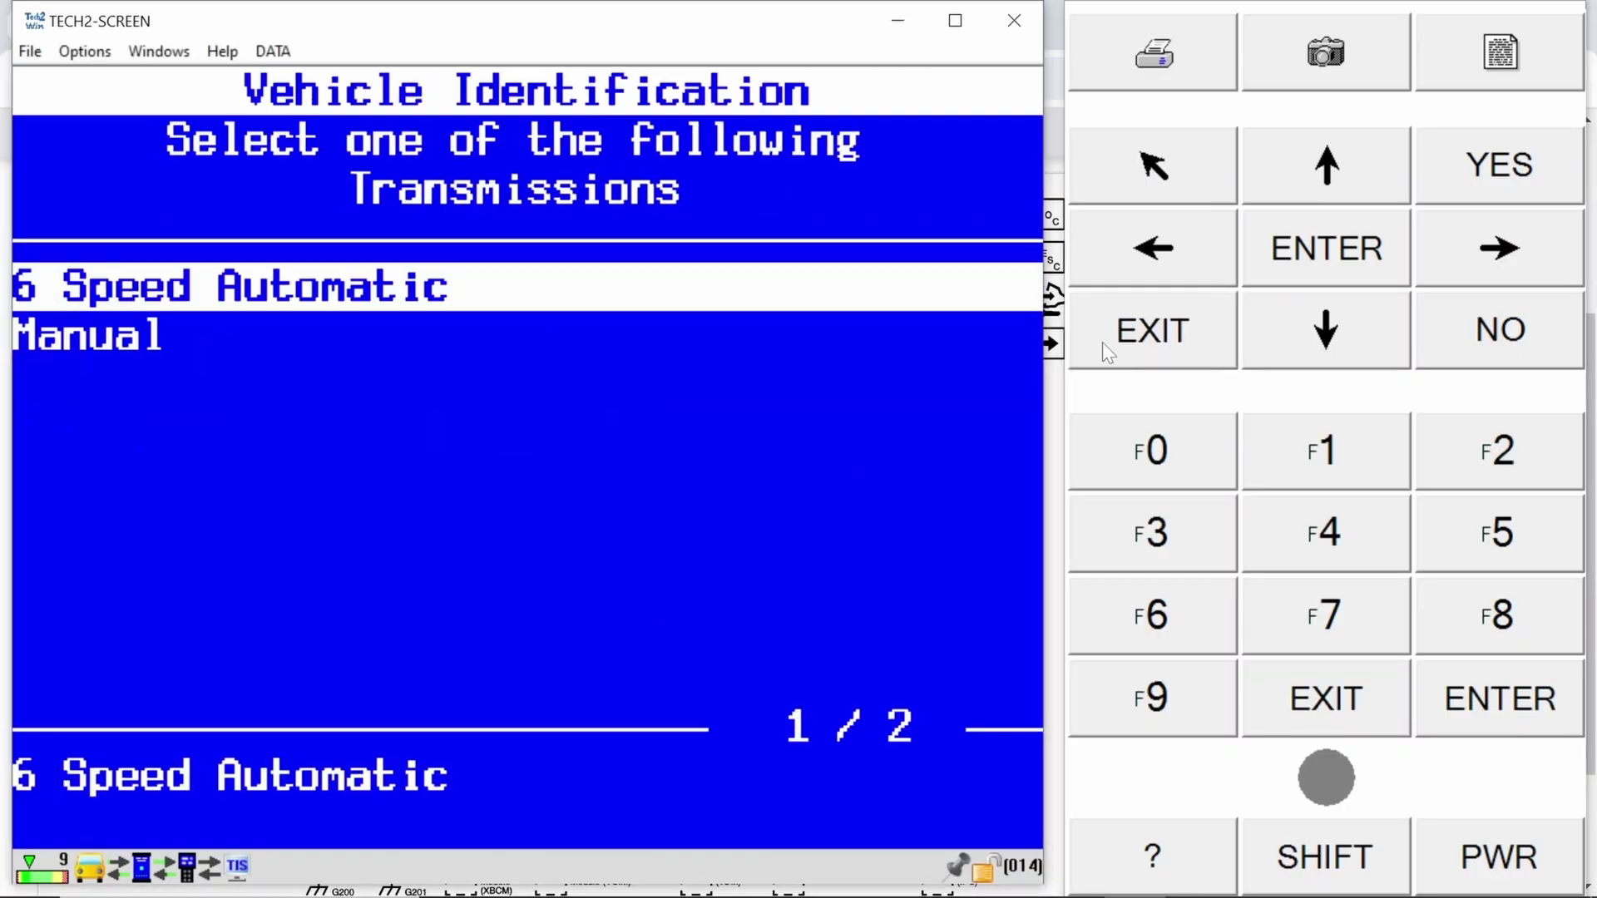
pyautogui.click(1101, 342)
pyautogui.click(1101, 342)
pyautogui.click(1102, 342)
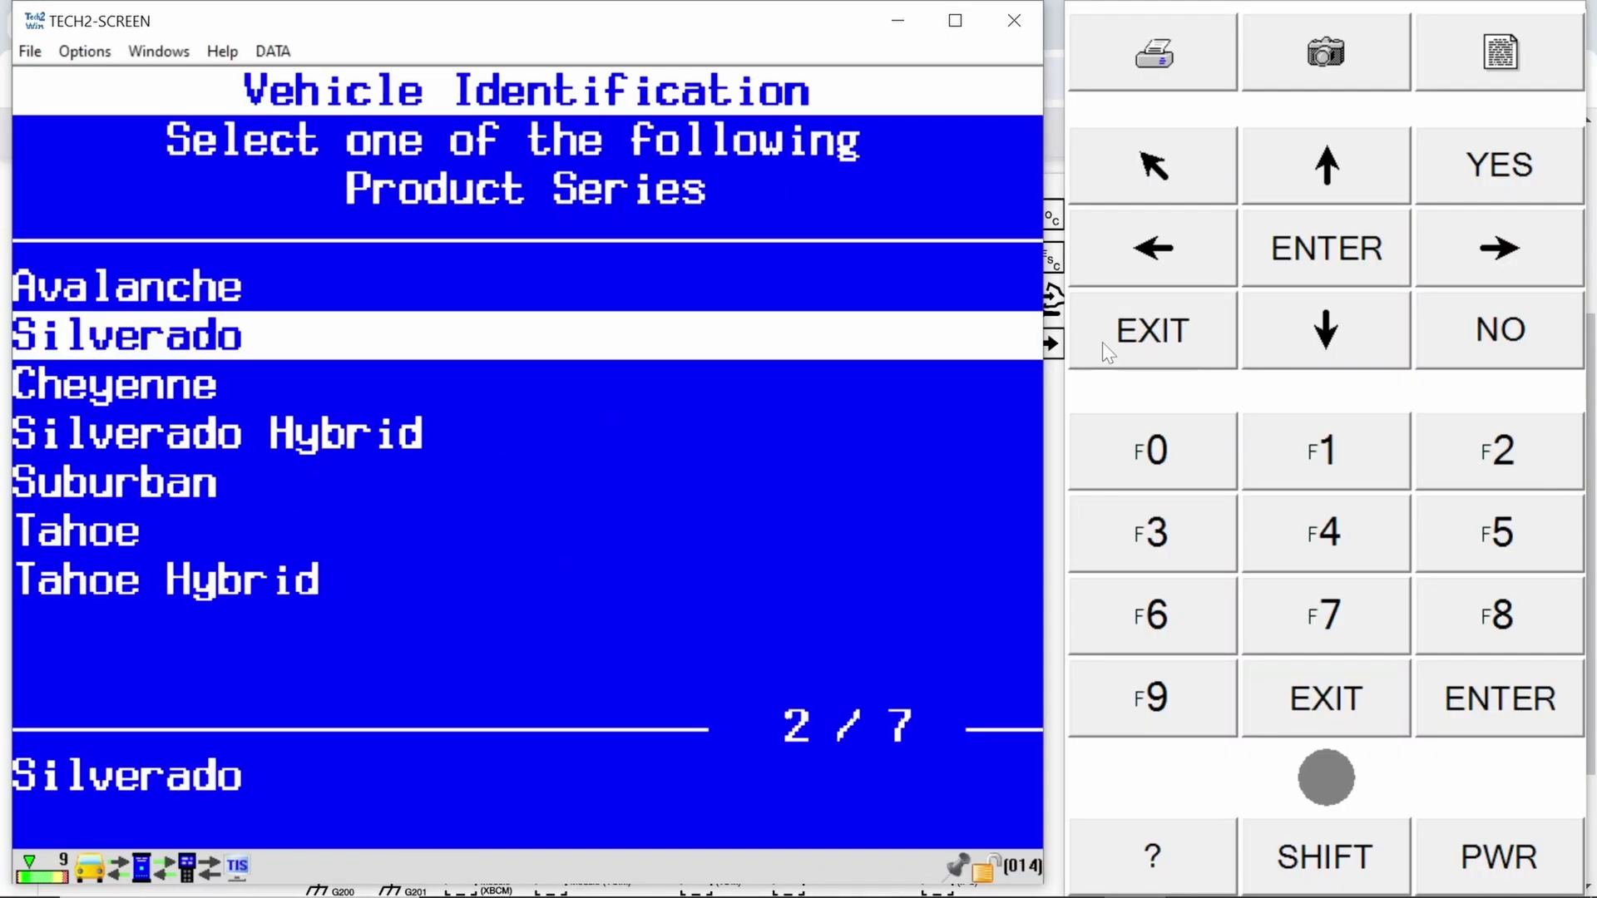
pyautogui.click(1101, 342)
# - In Body systems, select the Instrument Panel Cluster and open its Diagnostic Trouble Codes menu
pyautogui.press('Down')
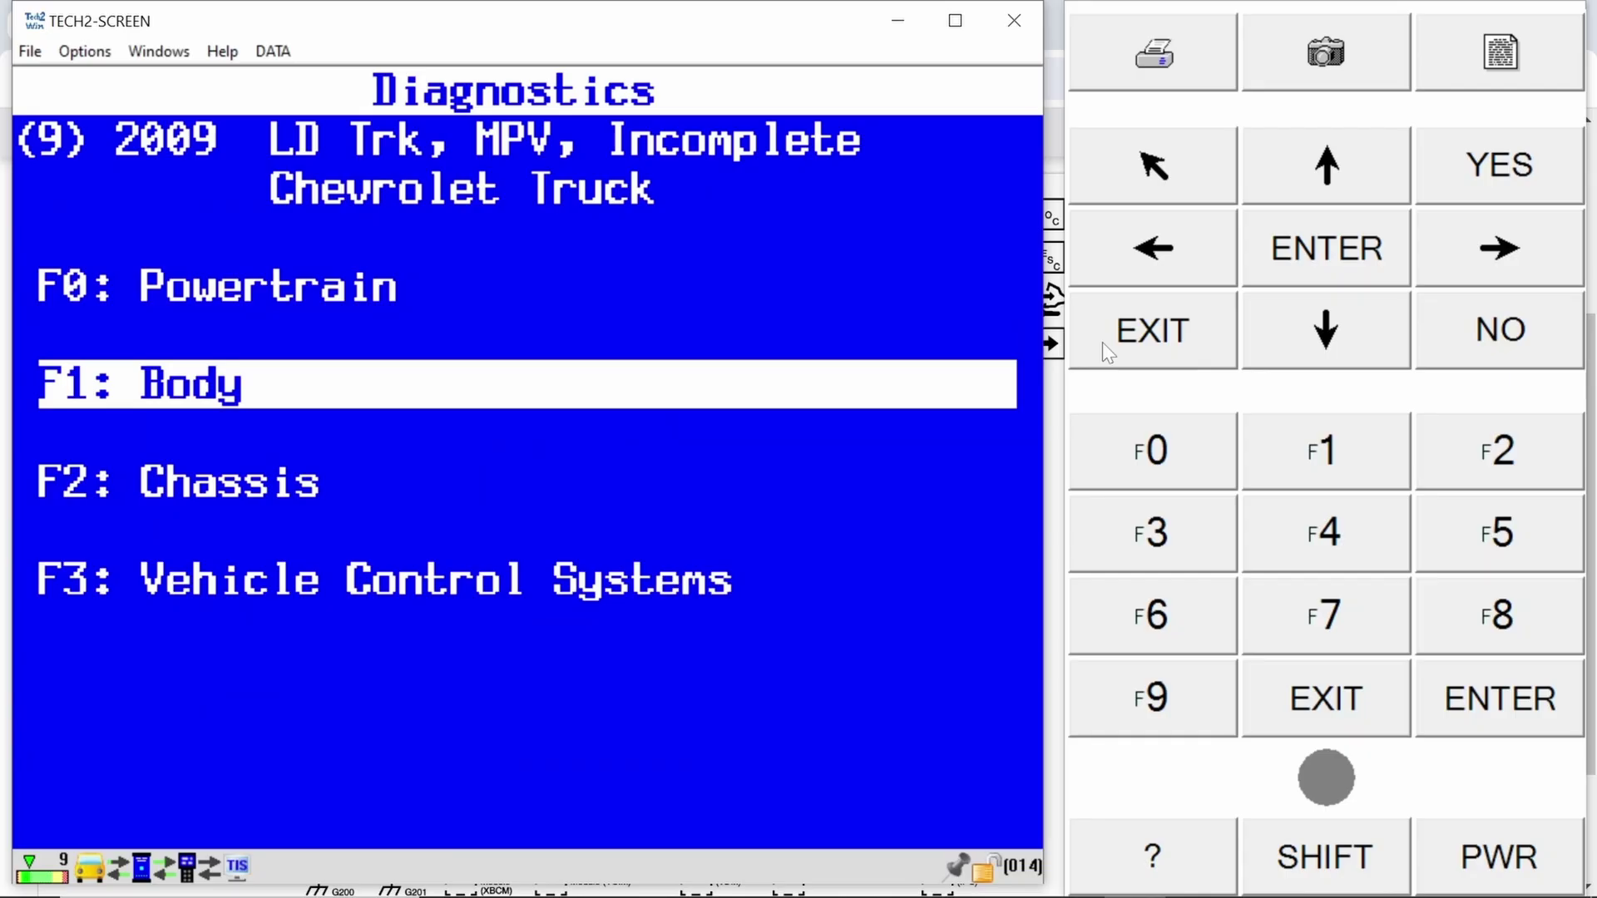
pyautogui.press('Return')
pyautogui.press('Down')
pyautogui.press('Return')
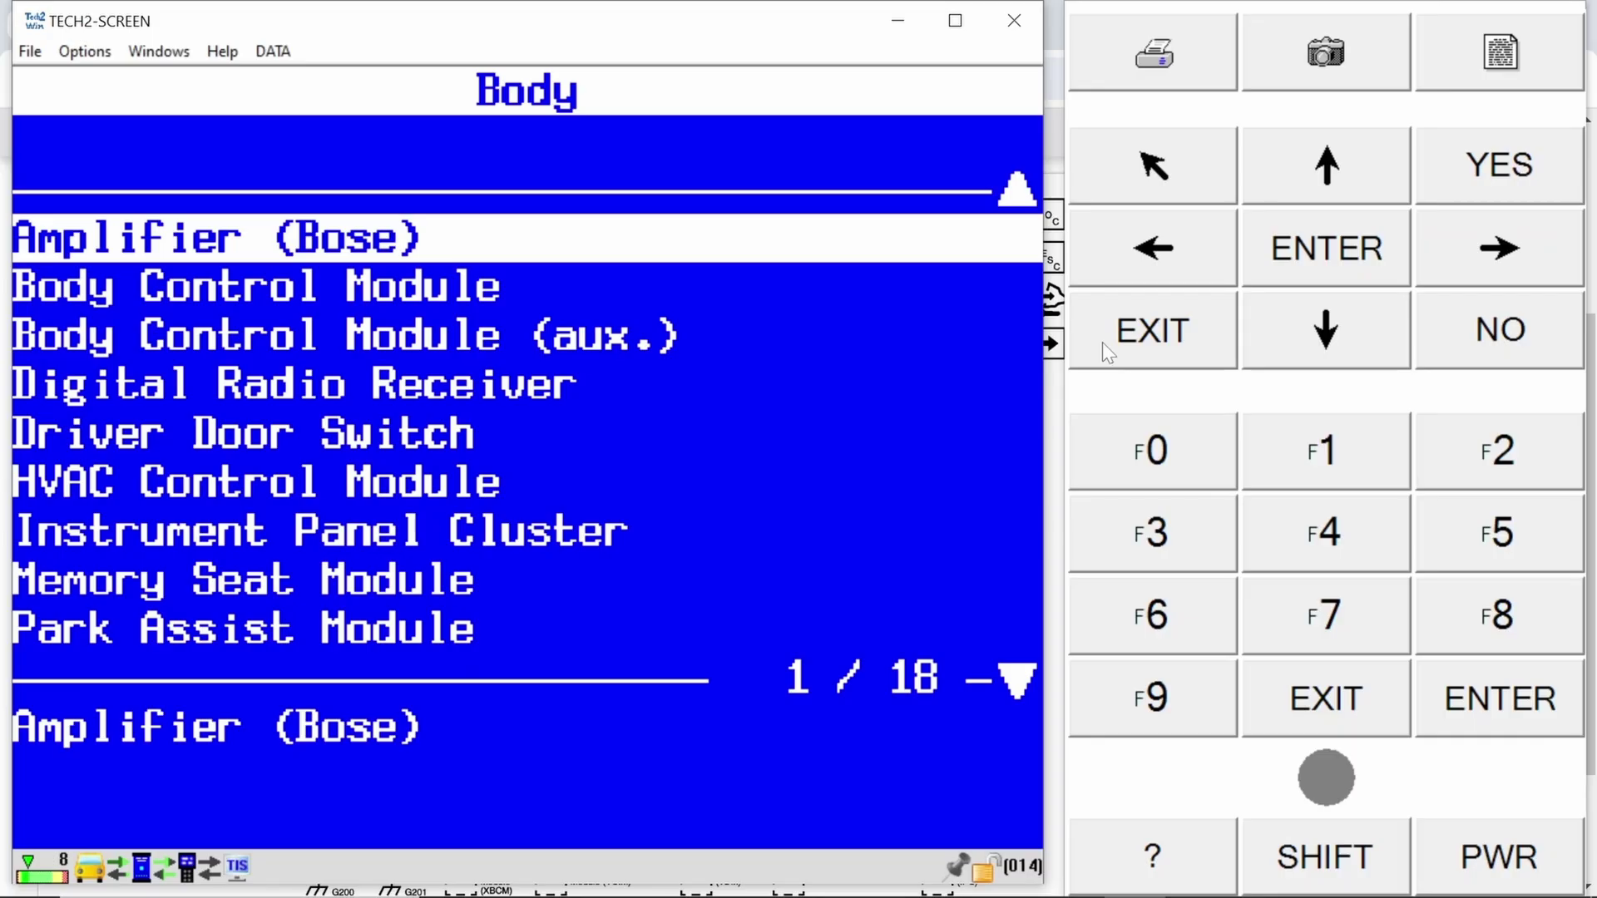
pyautogui.press('Down')
pyautogui.press('Down')
pyautogui.press('Down')
pyautogui.press('Down')
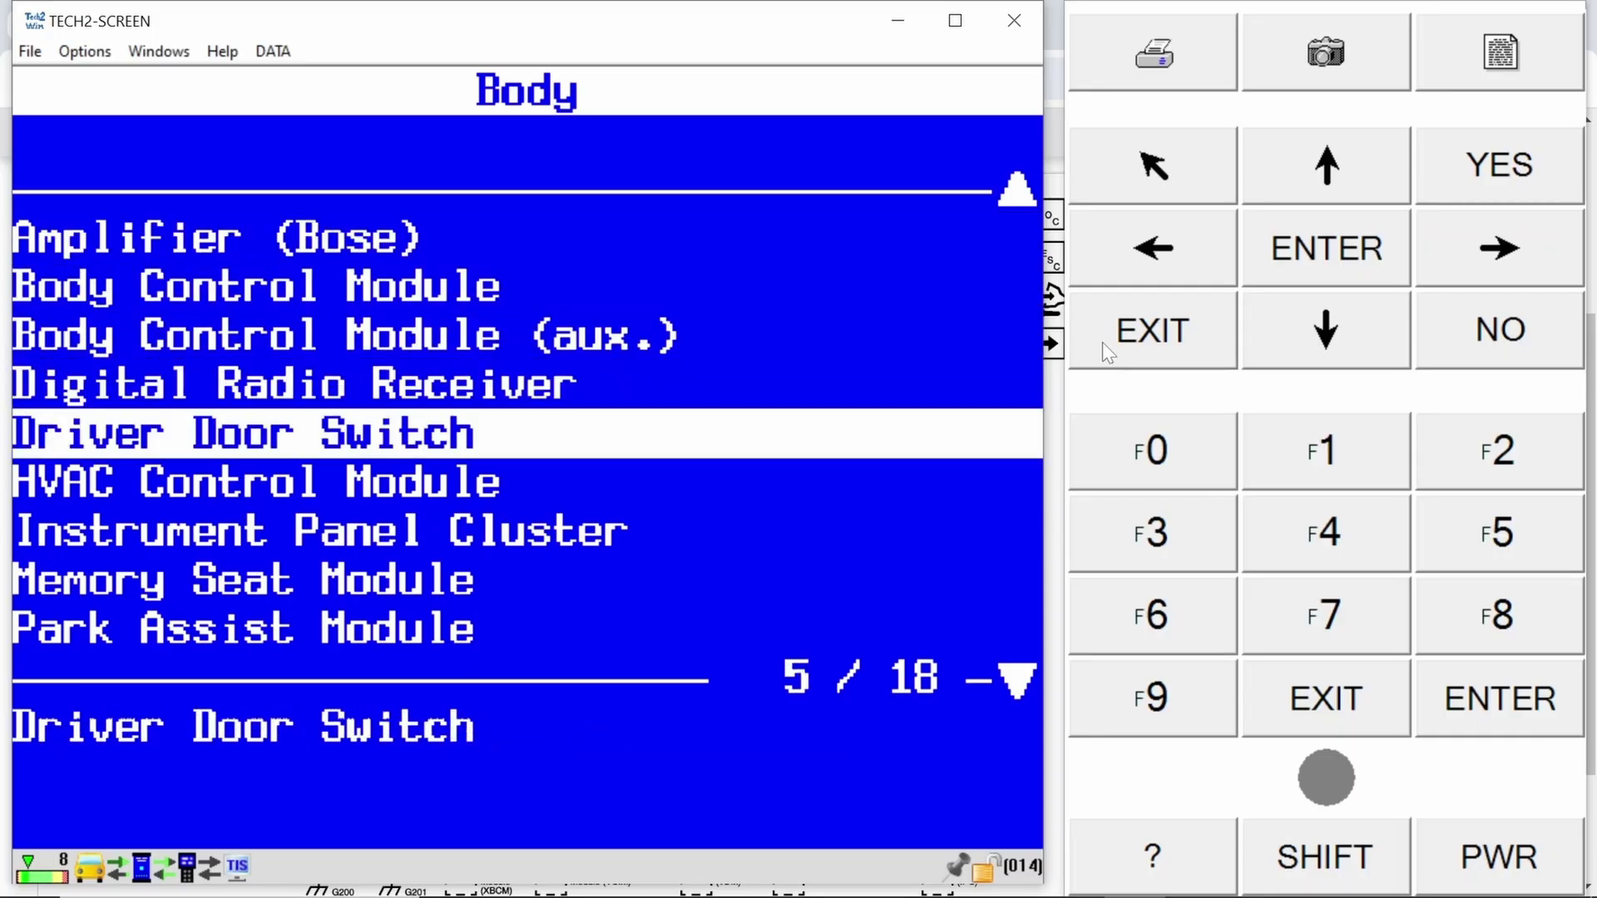
pyautogui.press('Down')
pyautogui.press('Down')
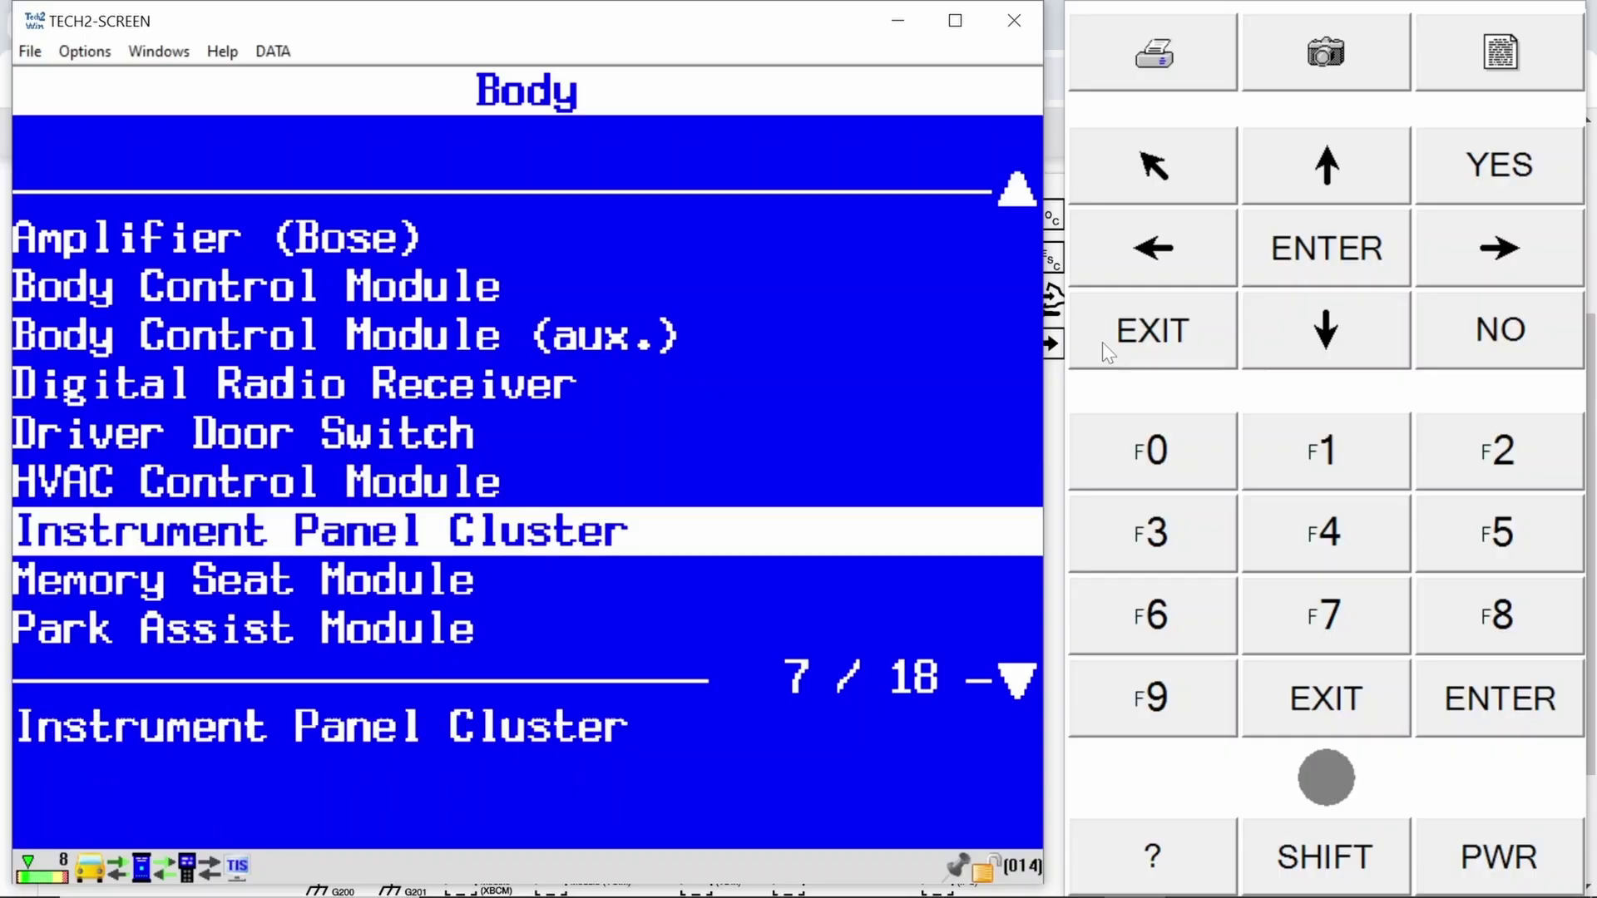
pyautogui.press('Return')
# - Display all of the Instrument Panel Cluster's stored DTCs and step through the history codes
pyautogui.press('Return')
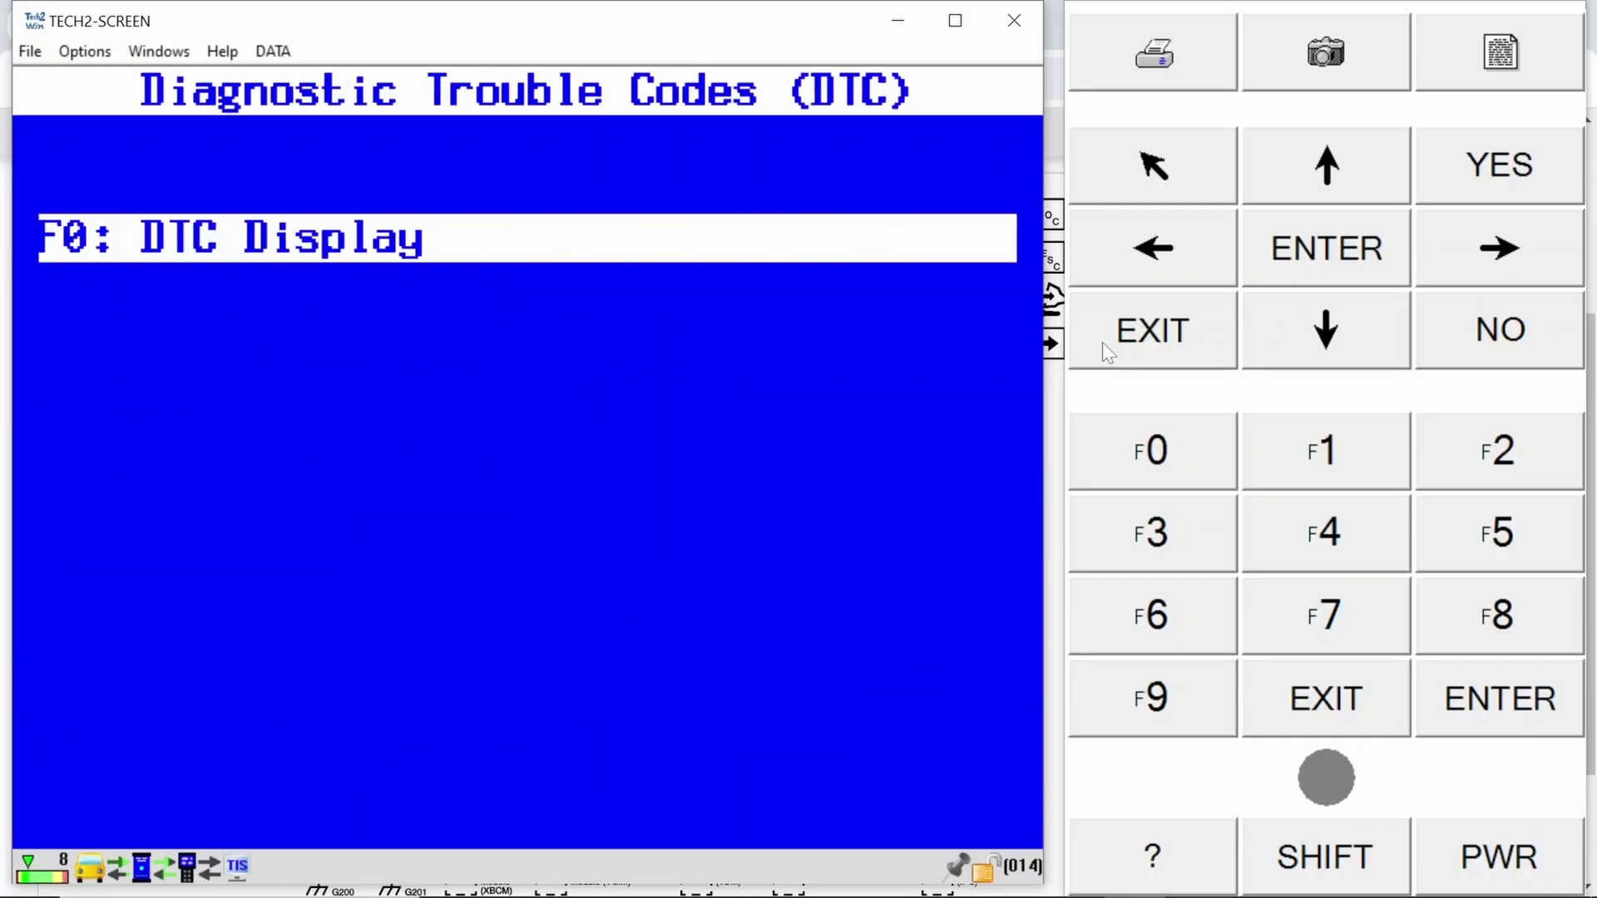
pyautogui.press('Return')
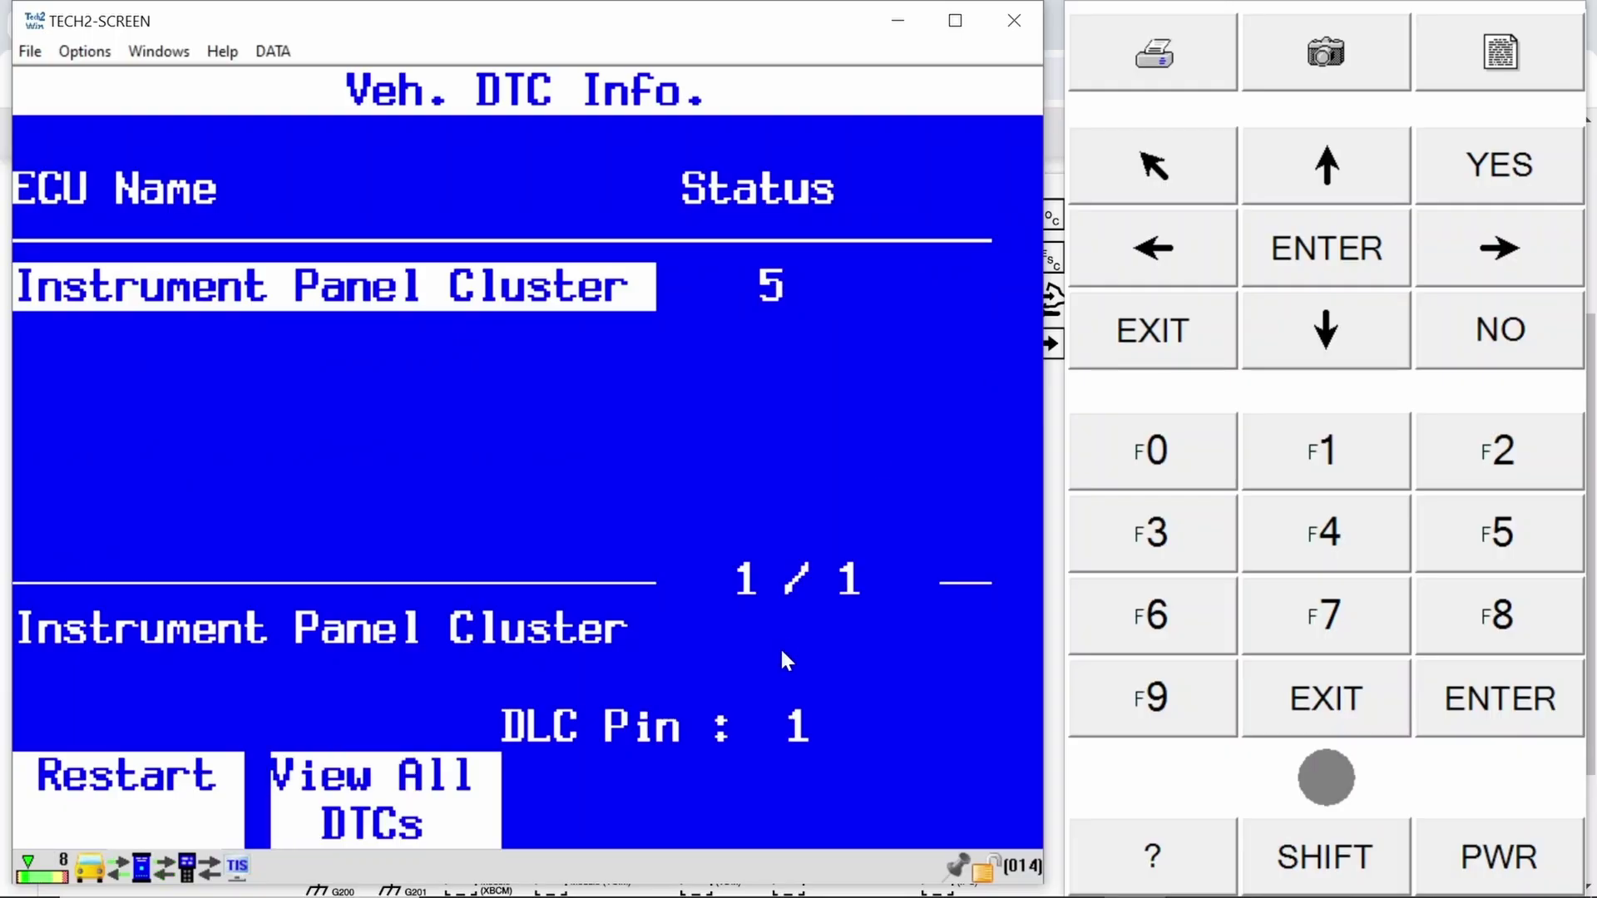
pyautogui.click(443, 785)
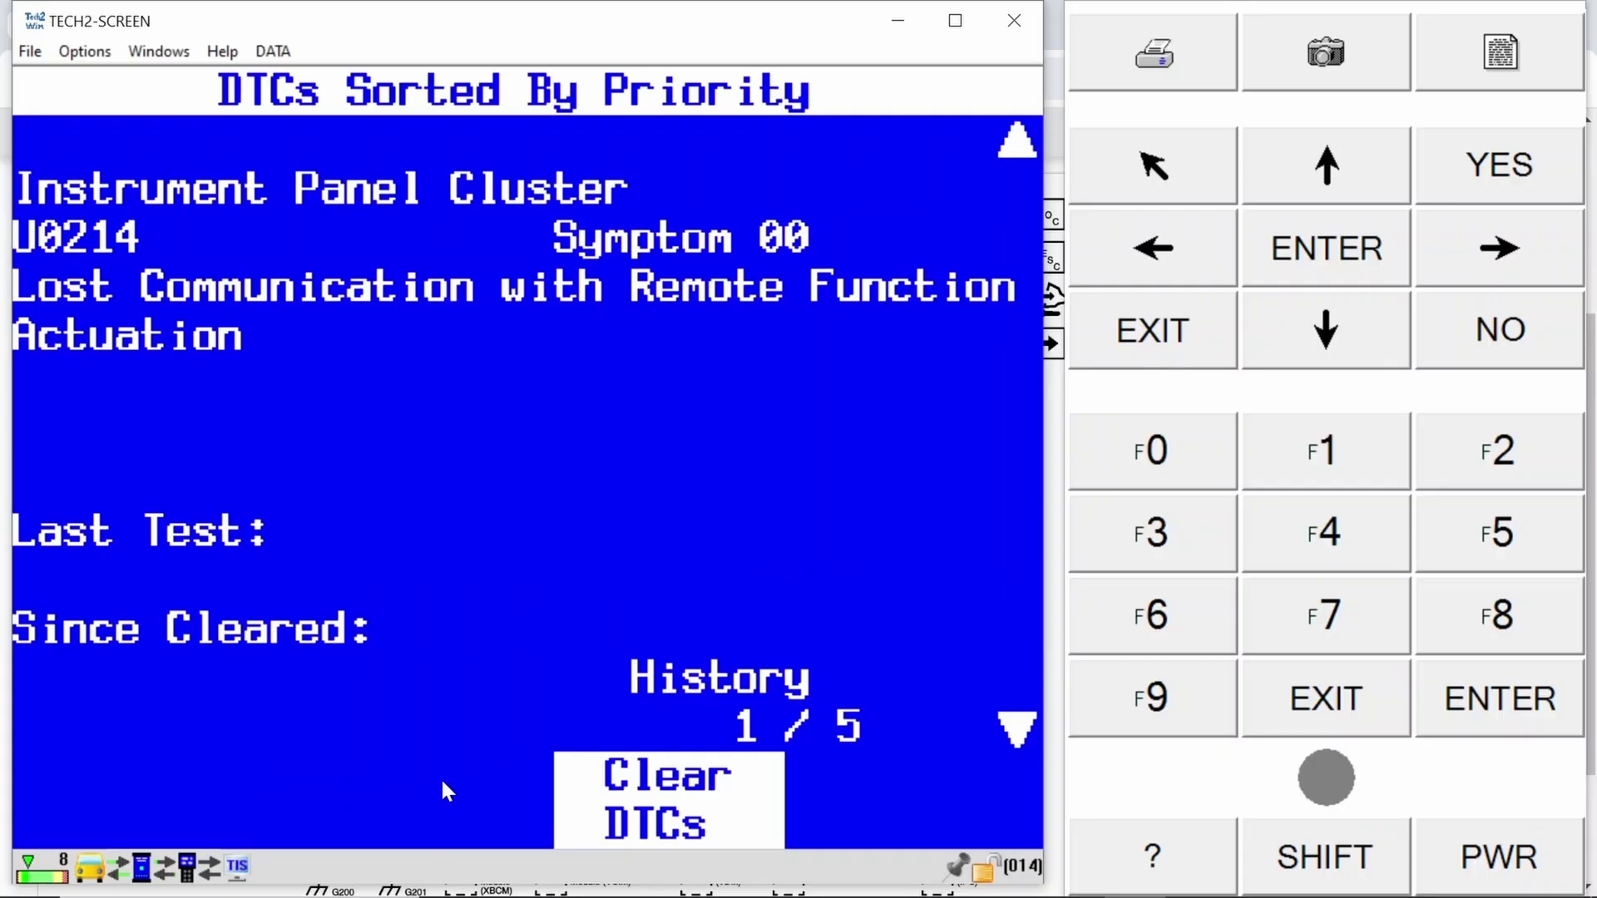
pyautogui.press('Down')
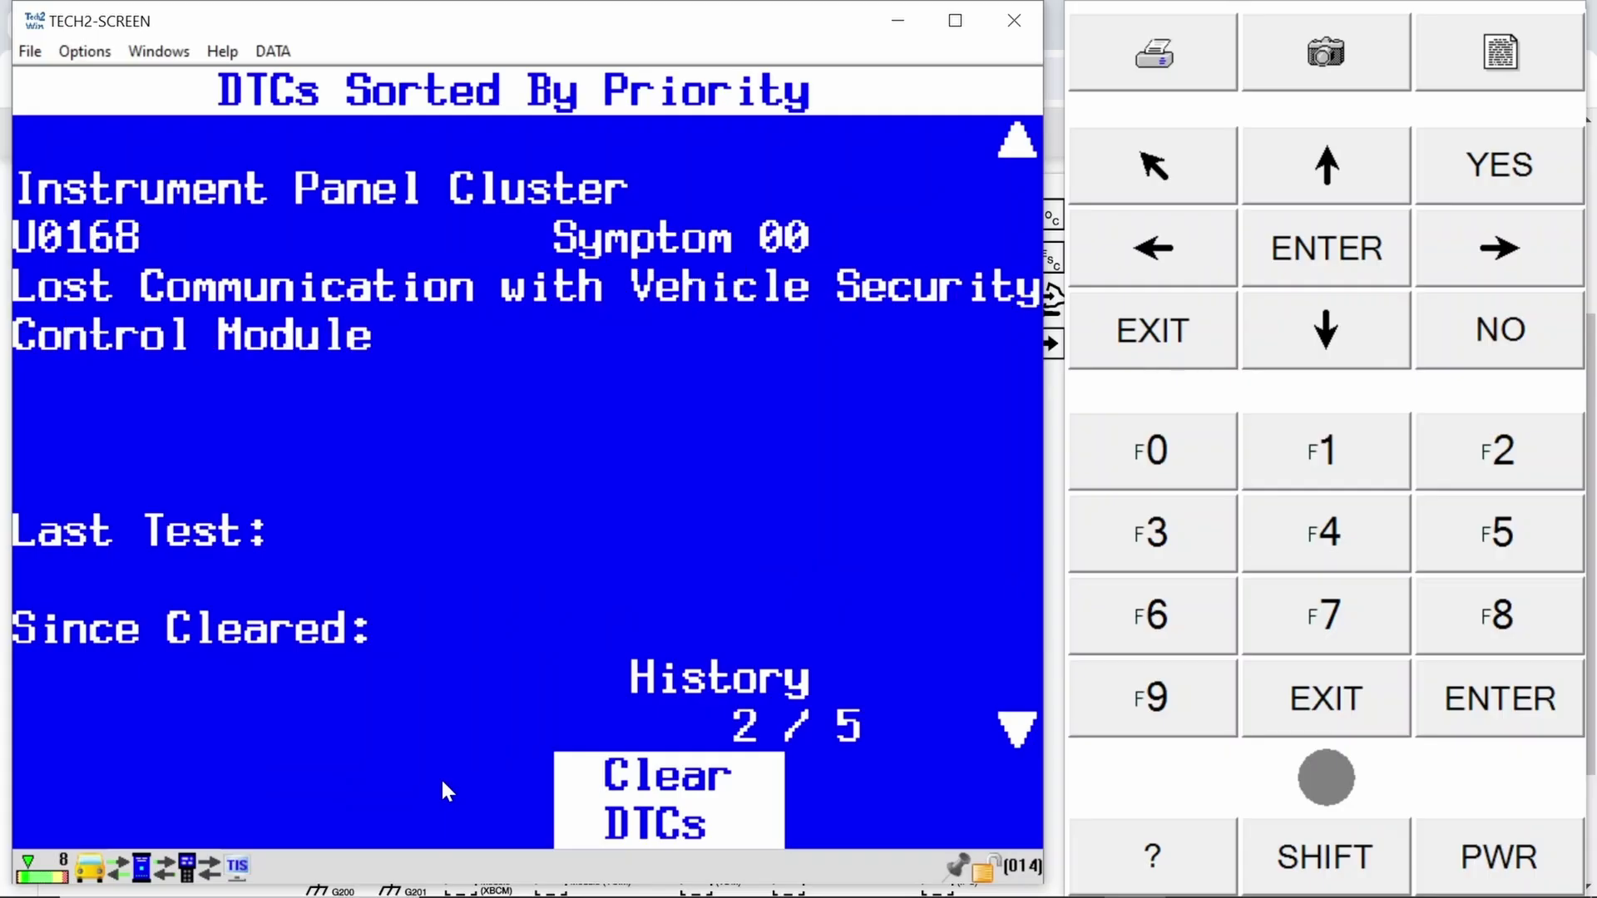
pyautogui.press('Down')
pyautogui.press('Down')
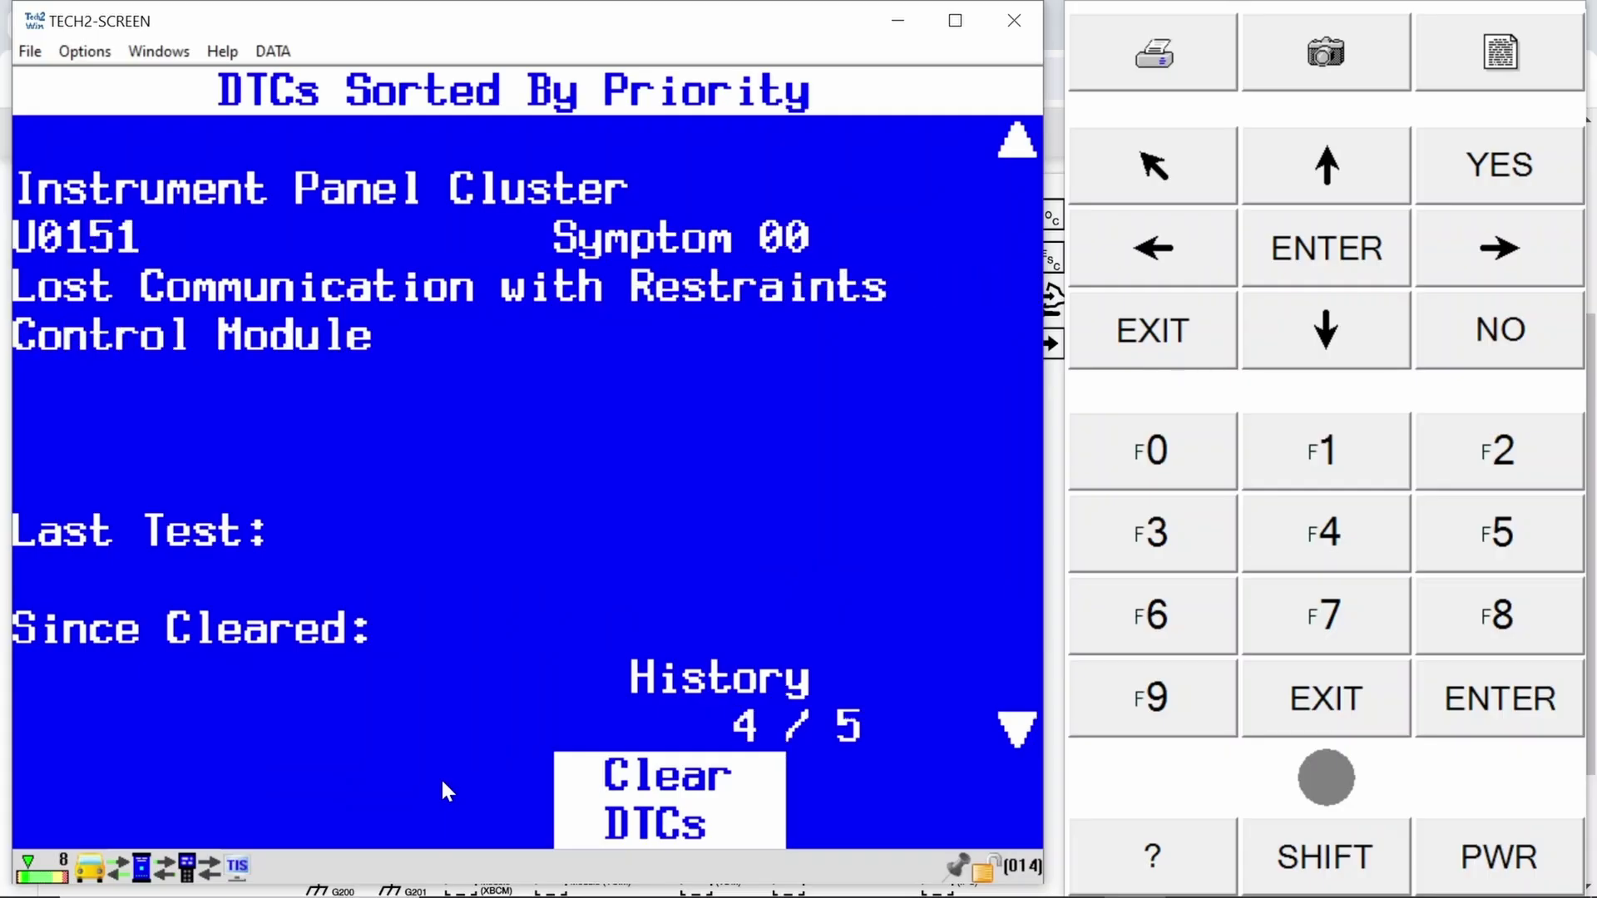
pyautogui.press('Down')
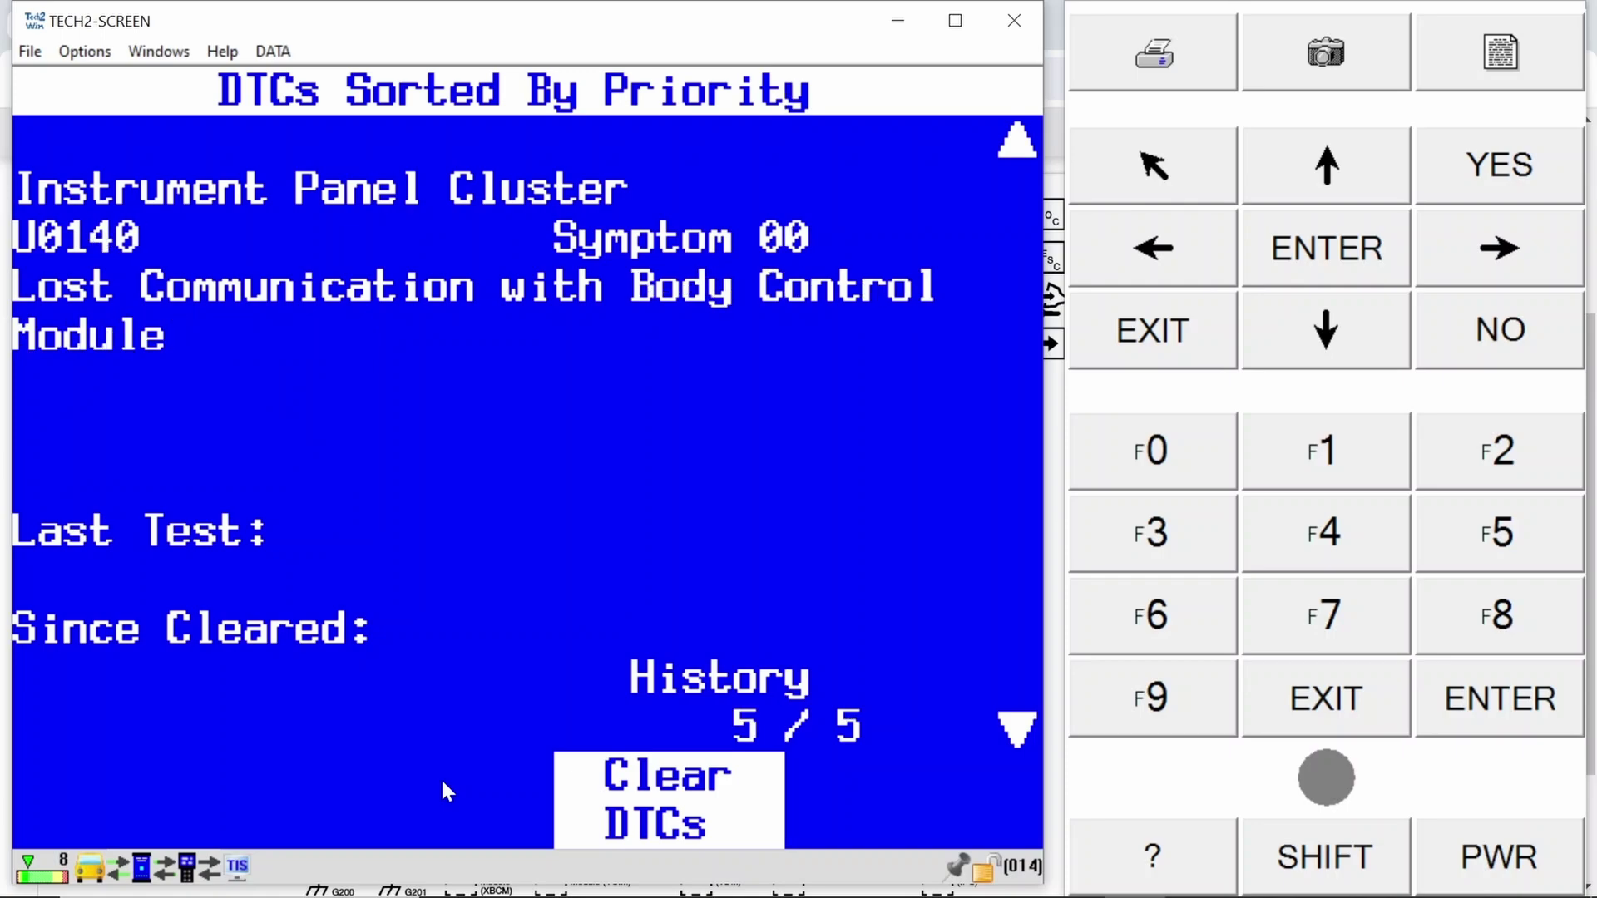
# - Clear the cluster's ECU DTCs so its status reads 0, then bring back the ALLDATA wiring diagram
pyautogui.click(701, 774)
pyautogui.click(700, 780)
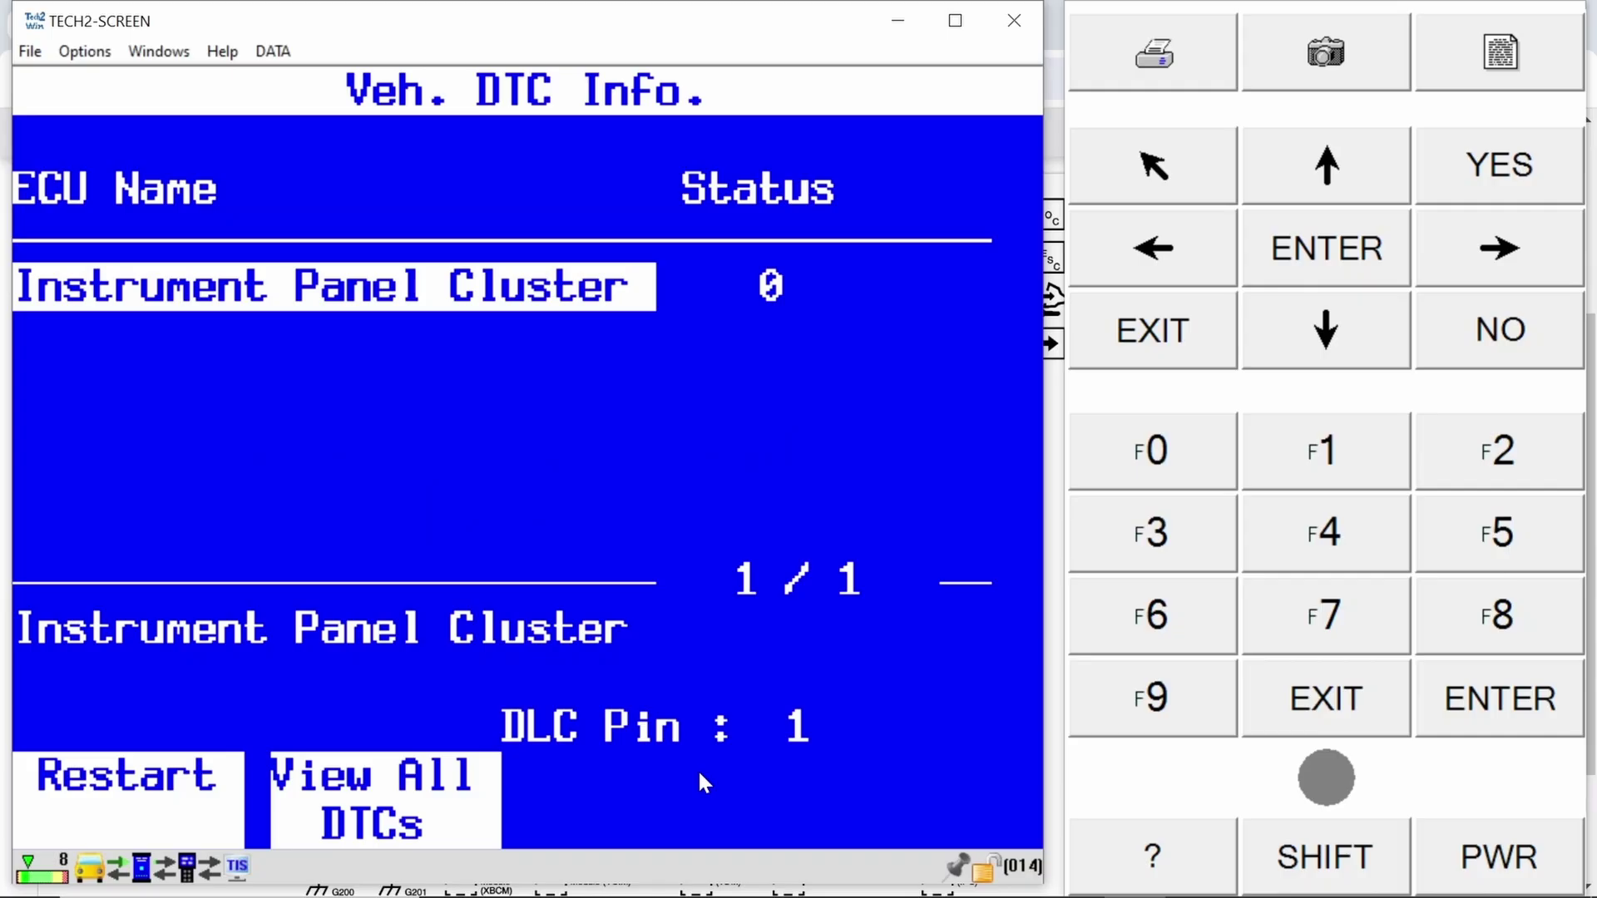
pyautogui.moveTo(748, 894)
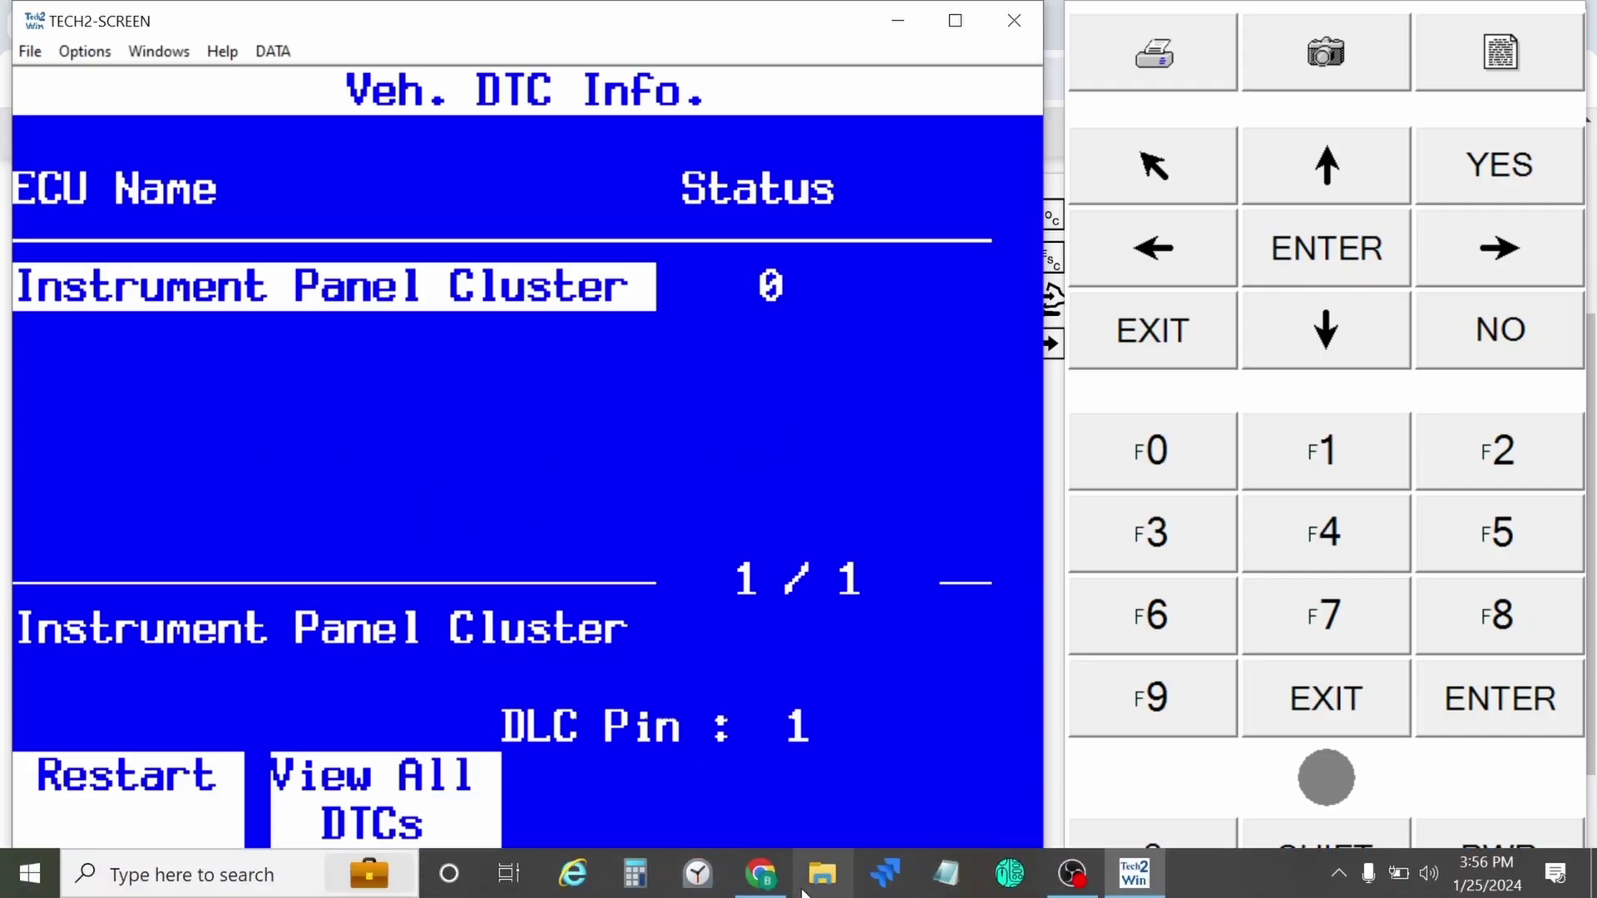
pyautogui.click(760, 873)
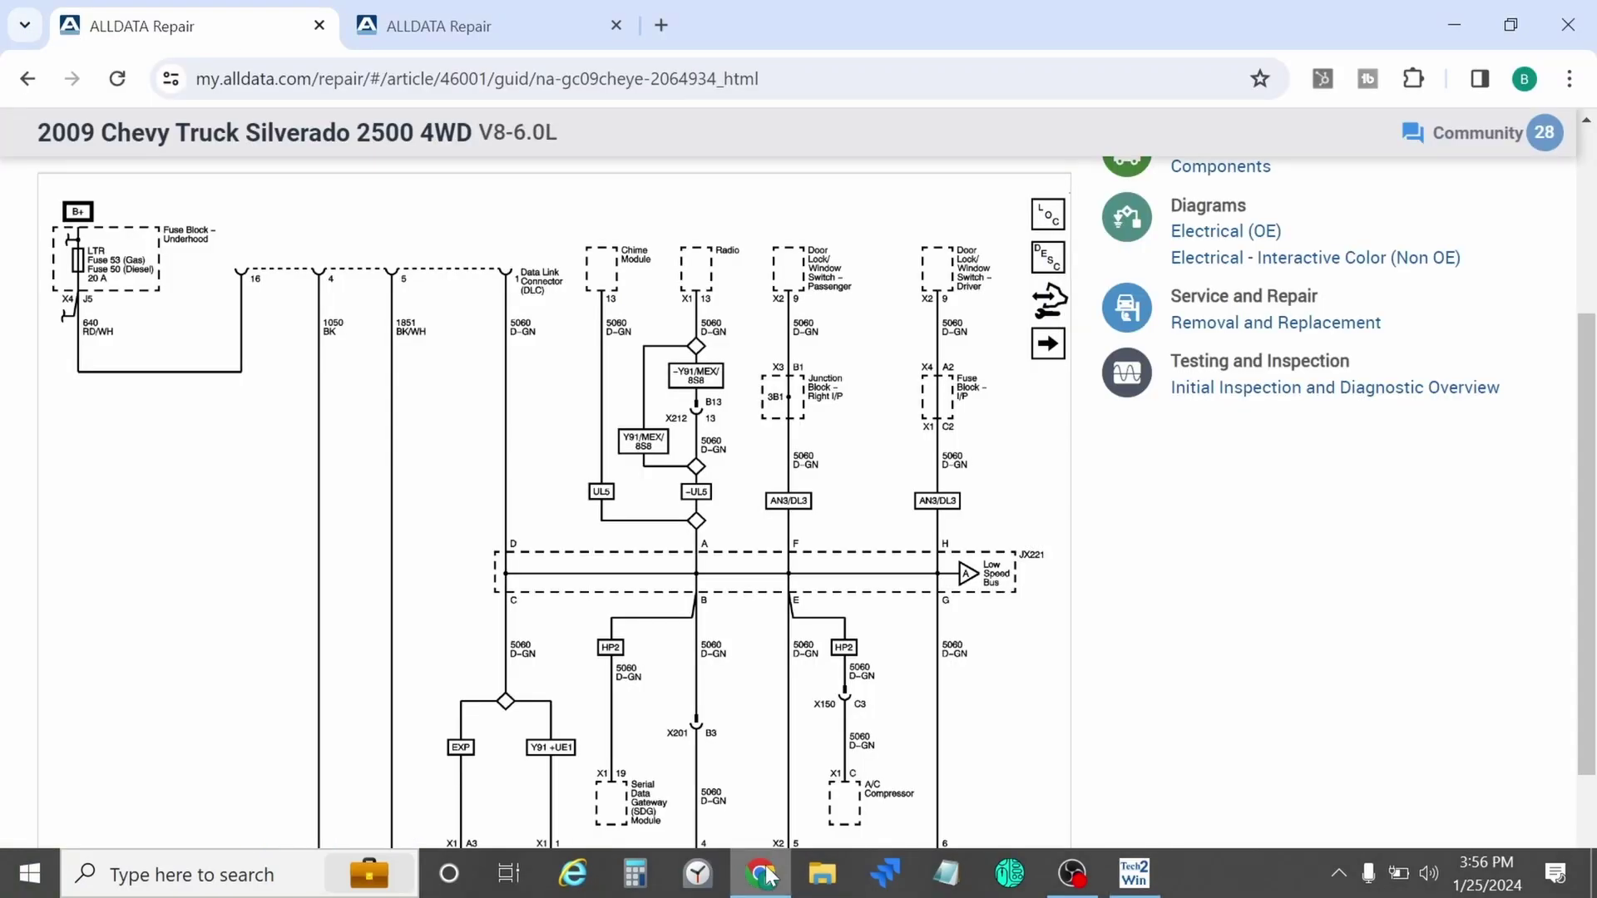
# - Open a new Chrome tab and go to the Identifix site from its bookmark
pyautogui.click(662, 25)
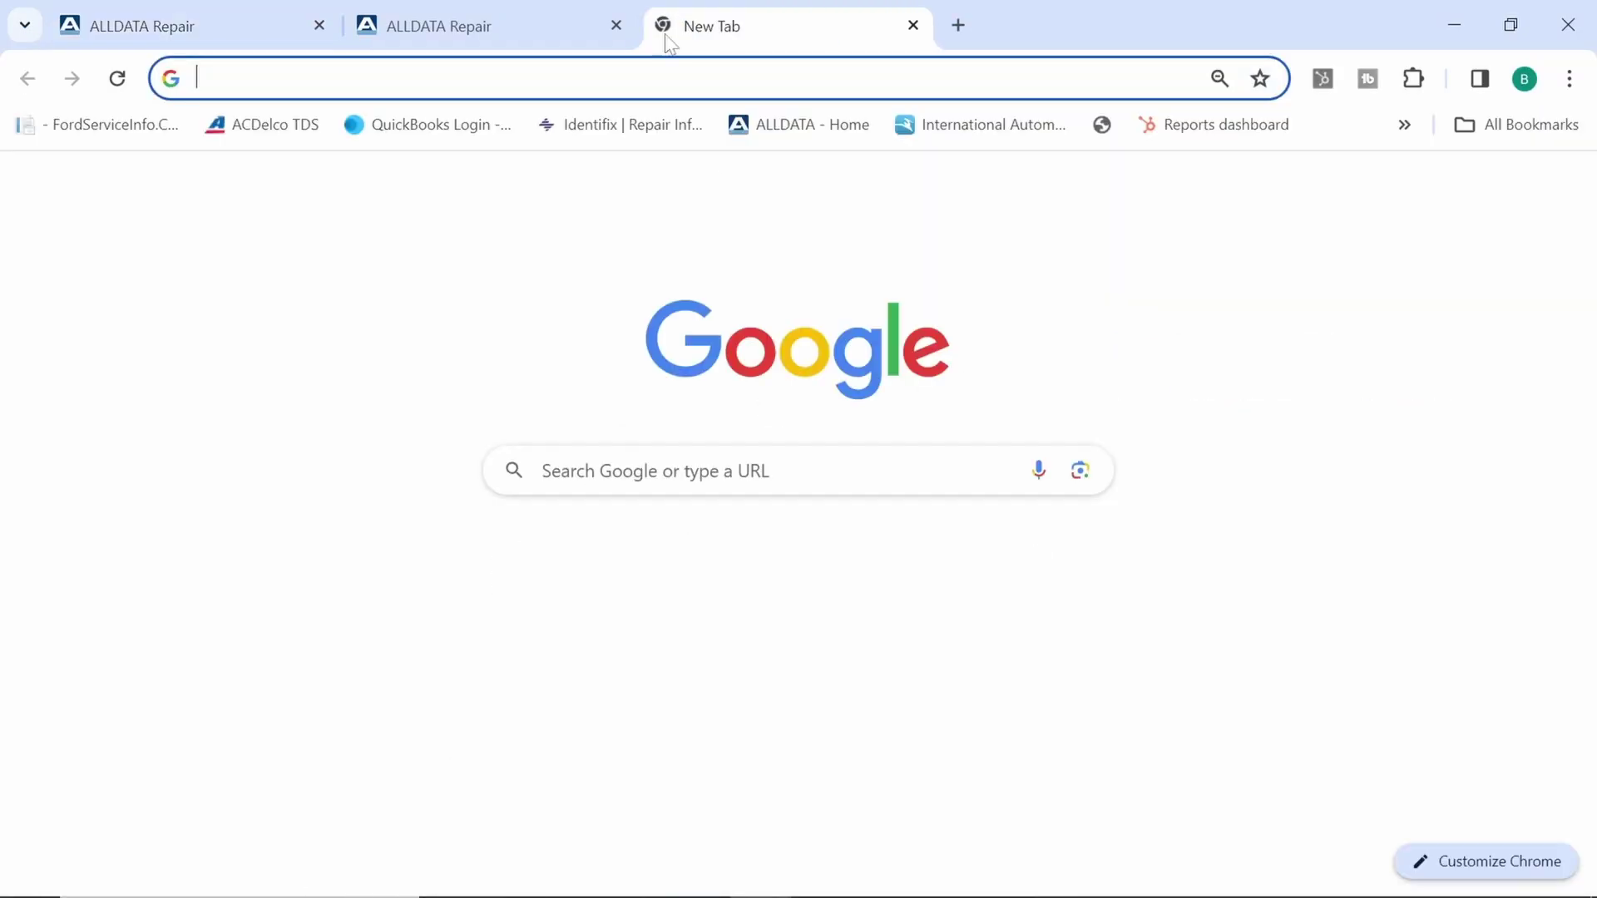
pyautogui.click(608, 123)
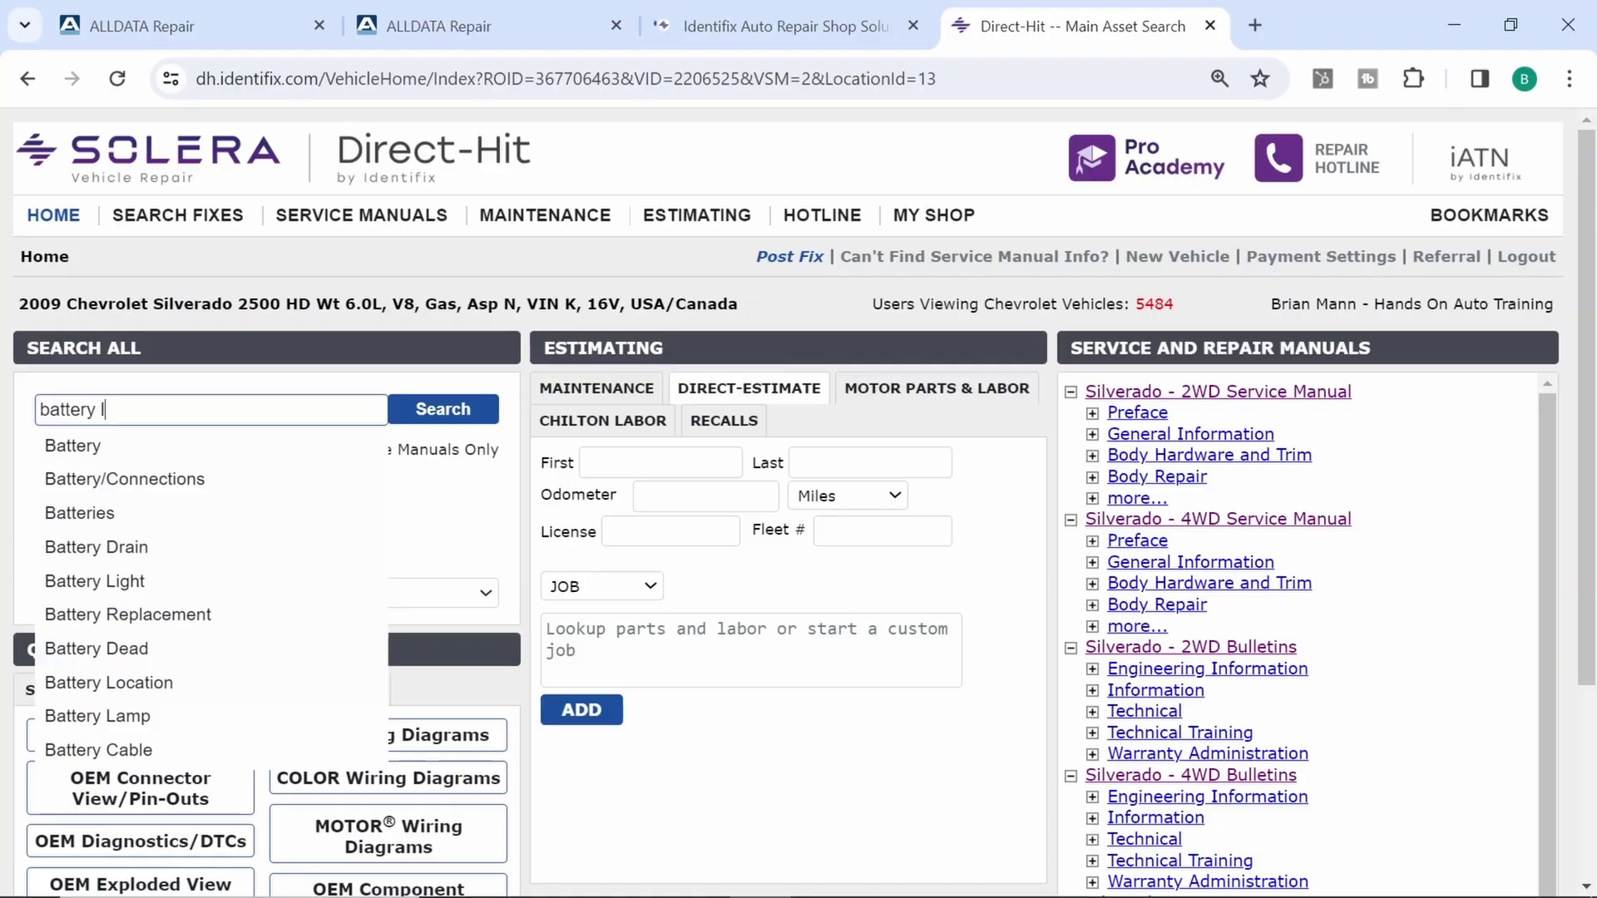
# - Search 'battery light' and open the PIT4813F charging system bulletin under TSBs/Recalls
pyautogui.write('ight')
pyautogui.press('Return')
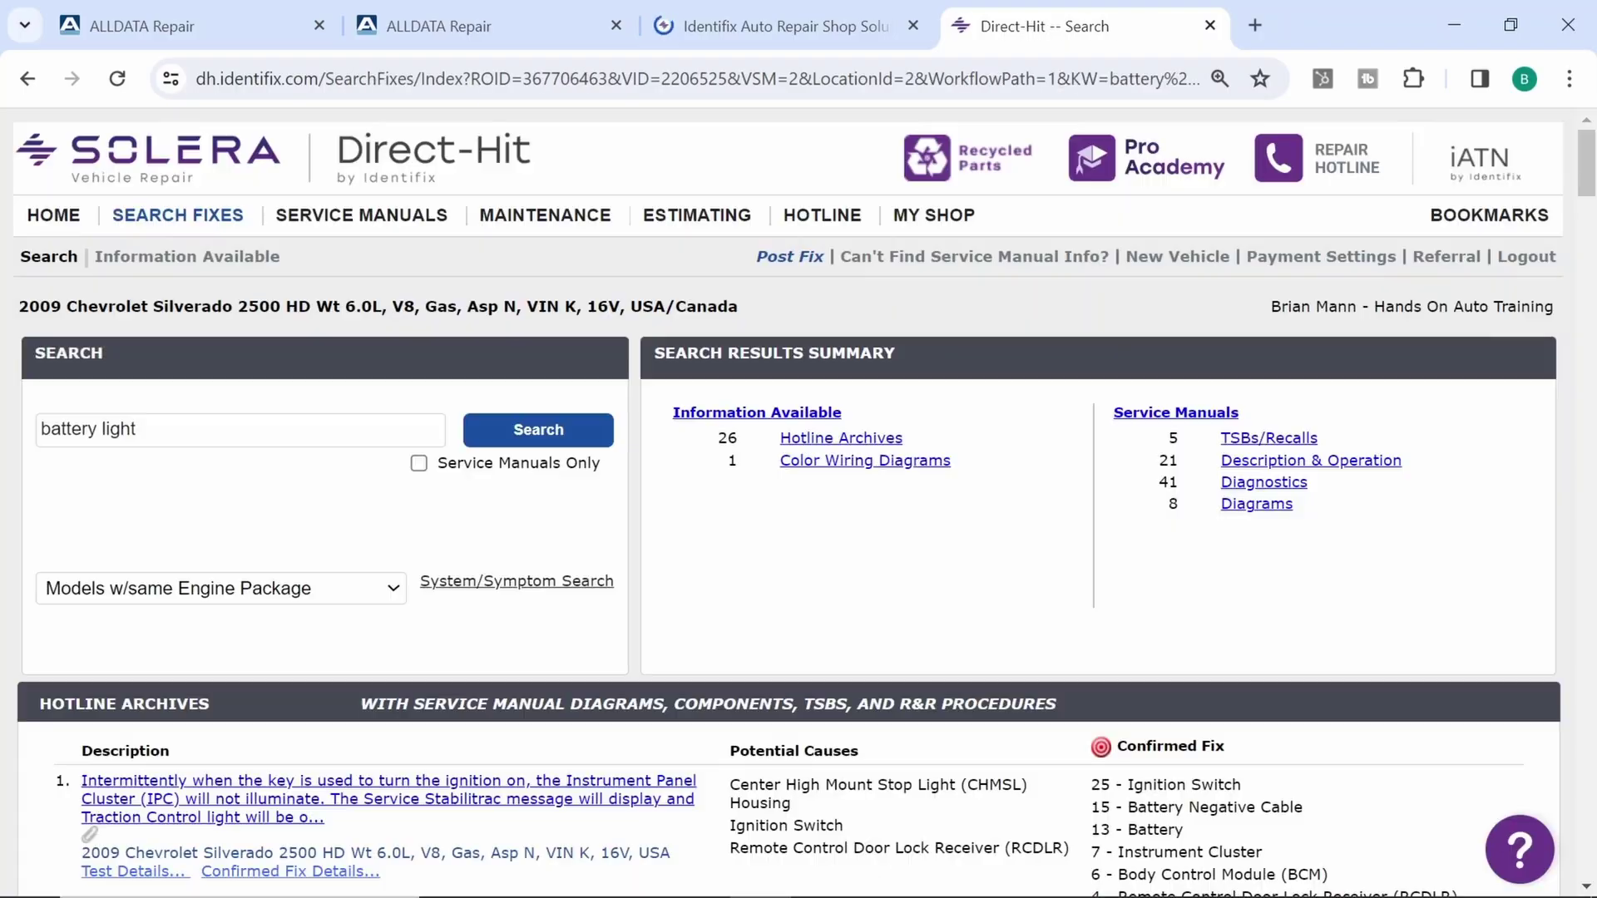
pyautogui.click(1268, 438)
pyautogui.click(471, 202)
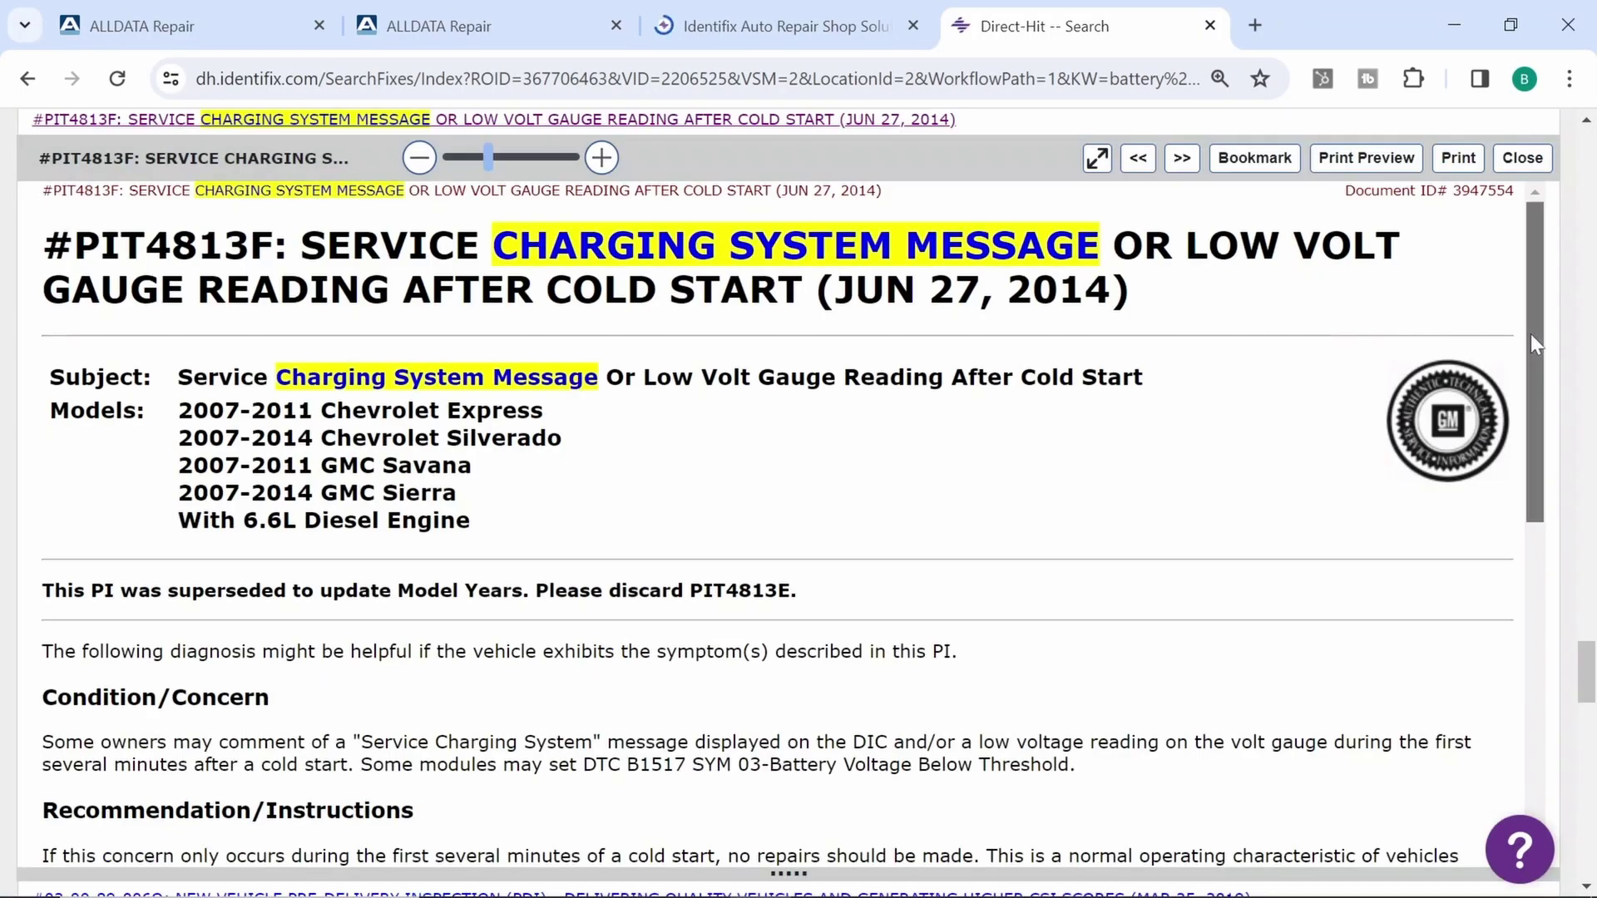
pyautogui.moveTo(1530, 333); pyautogui.dragTo(1593, 376)
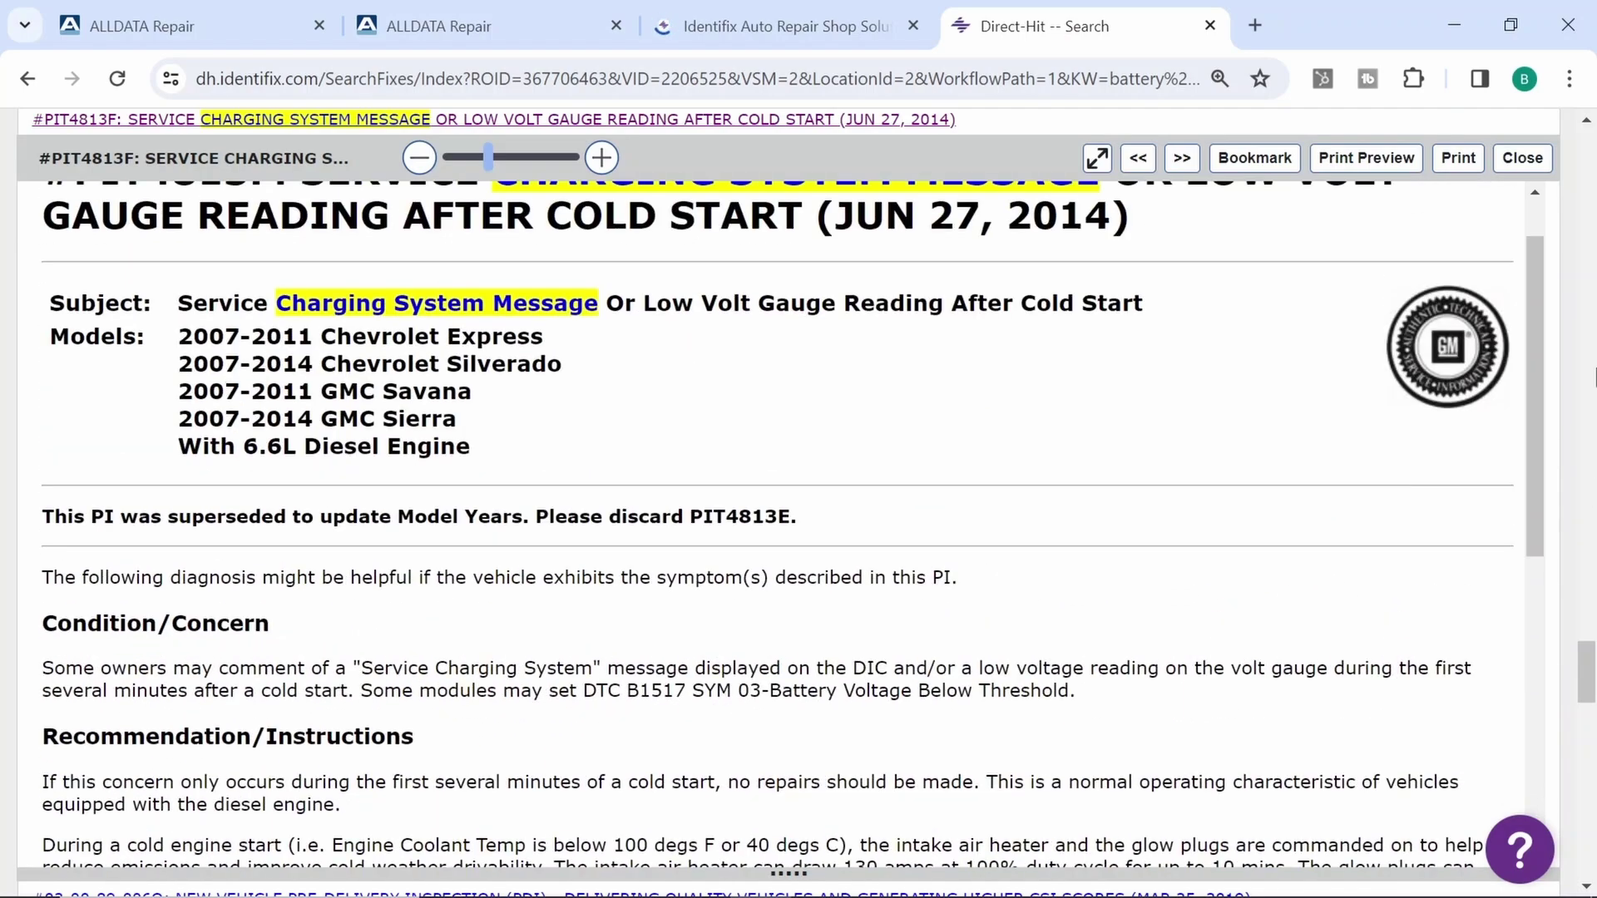
# - Return to the results, recheck the TSBs/Recalls section, then go back to the results summary
pyautogui.click(16, 78)
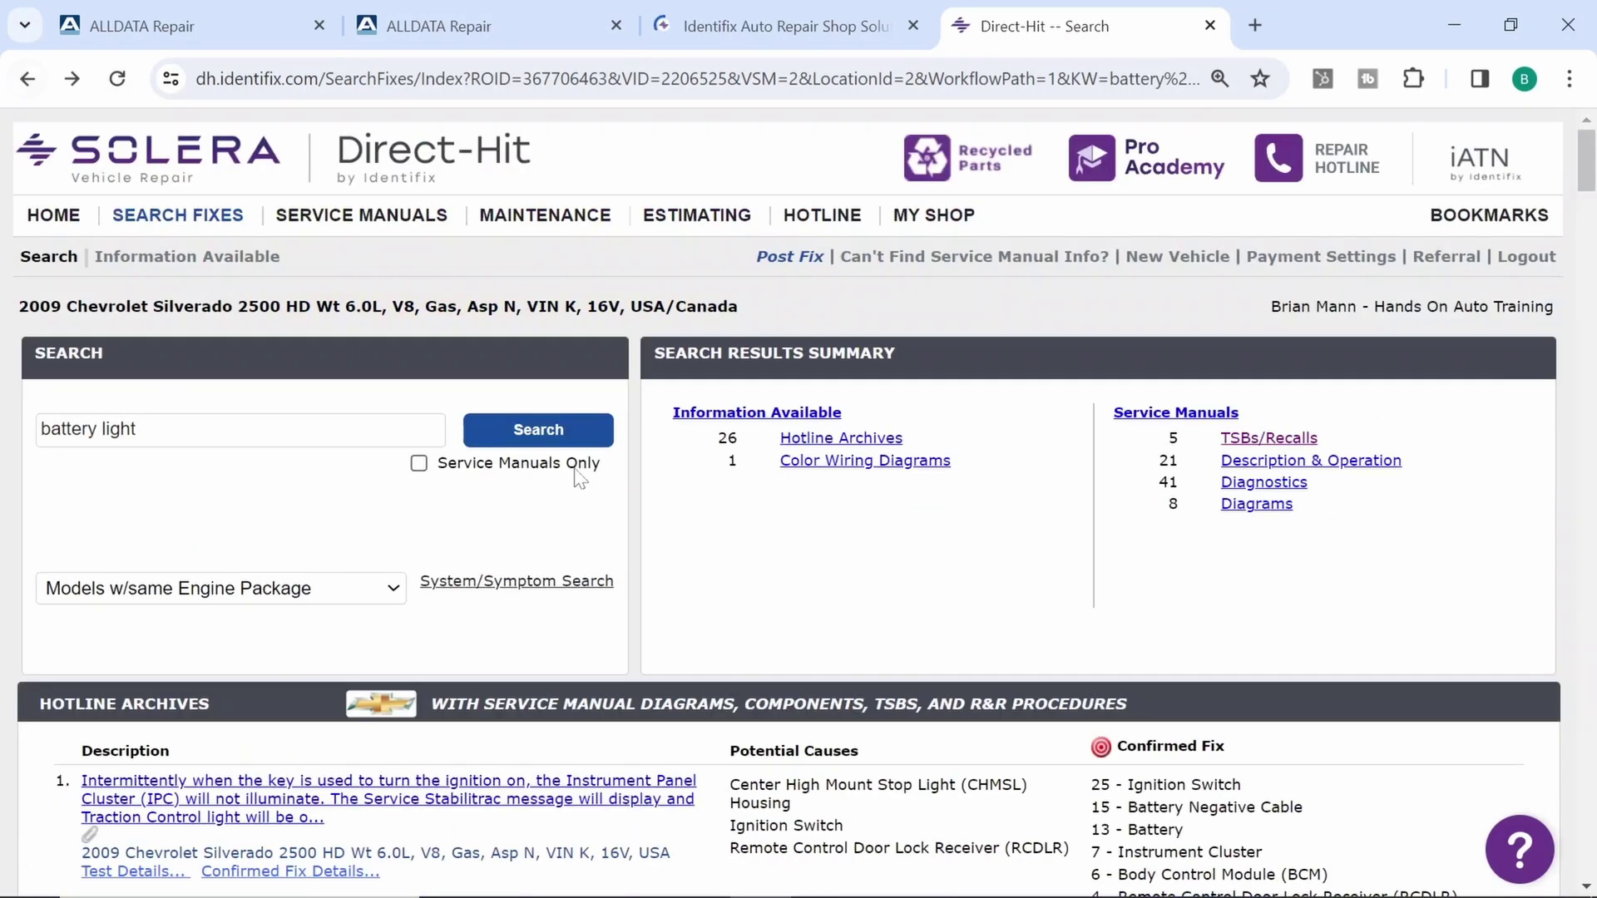
pyautogui.click(1257, 441)
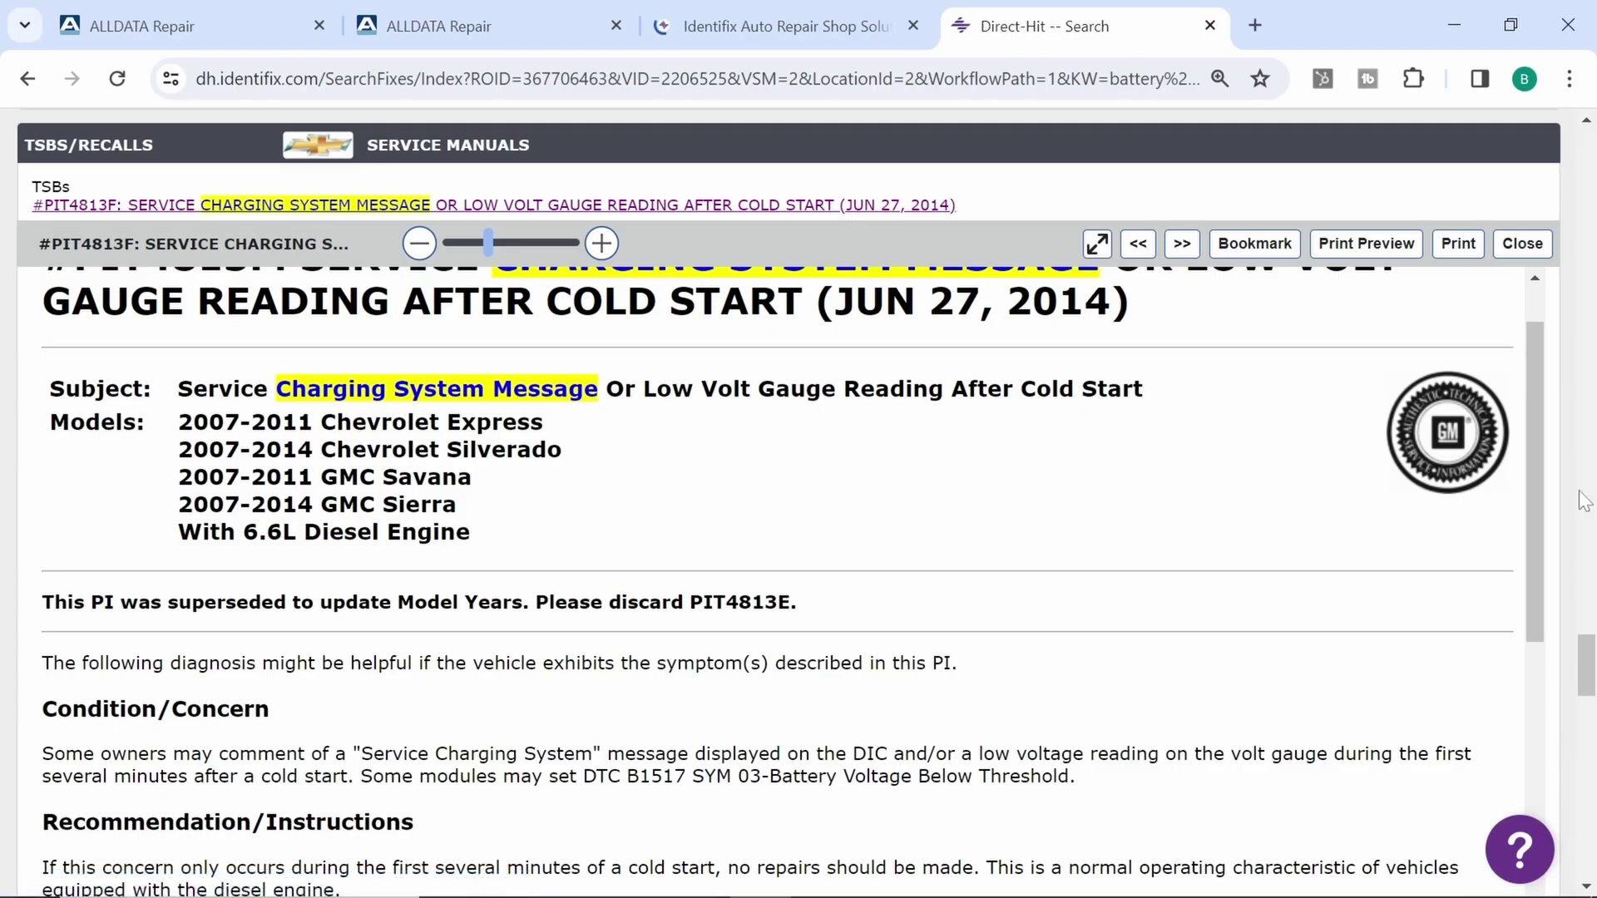
pyautogui.moveTo(1590, 661); pyautogui.dragTo(1593, 707)
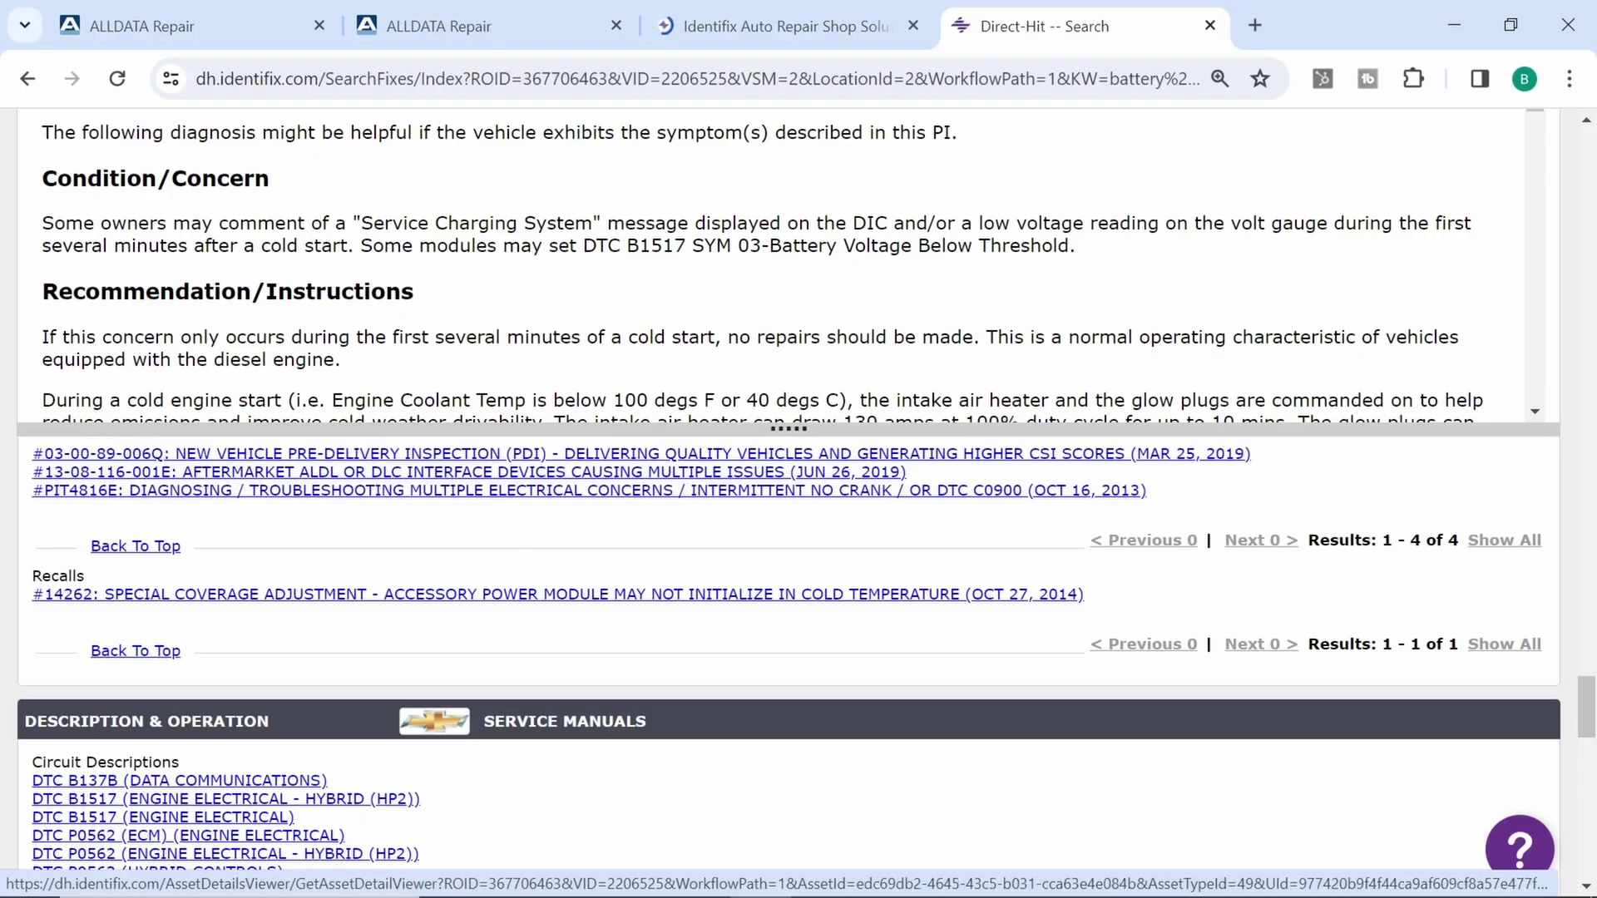
pyautogui.click(17, 81)
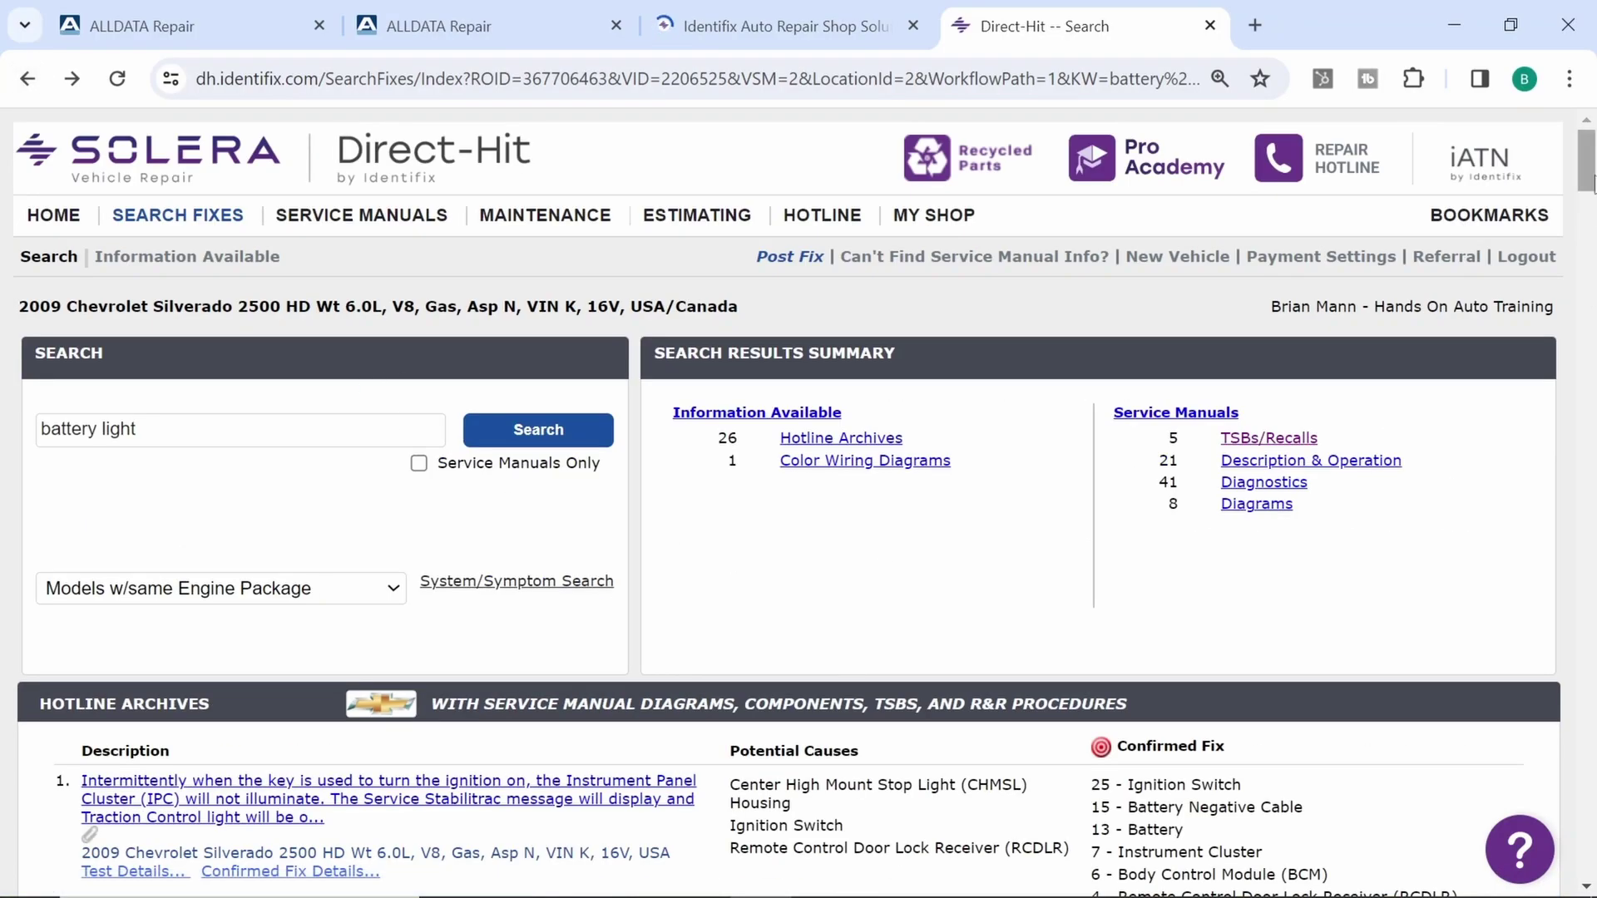
# - Read hotline result 7, then open result 10, archive 431584, on the charging indicator after jump-starting
pyautogui.moveTo(1593, 182); pyautogui.dragTo(1593, 336)
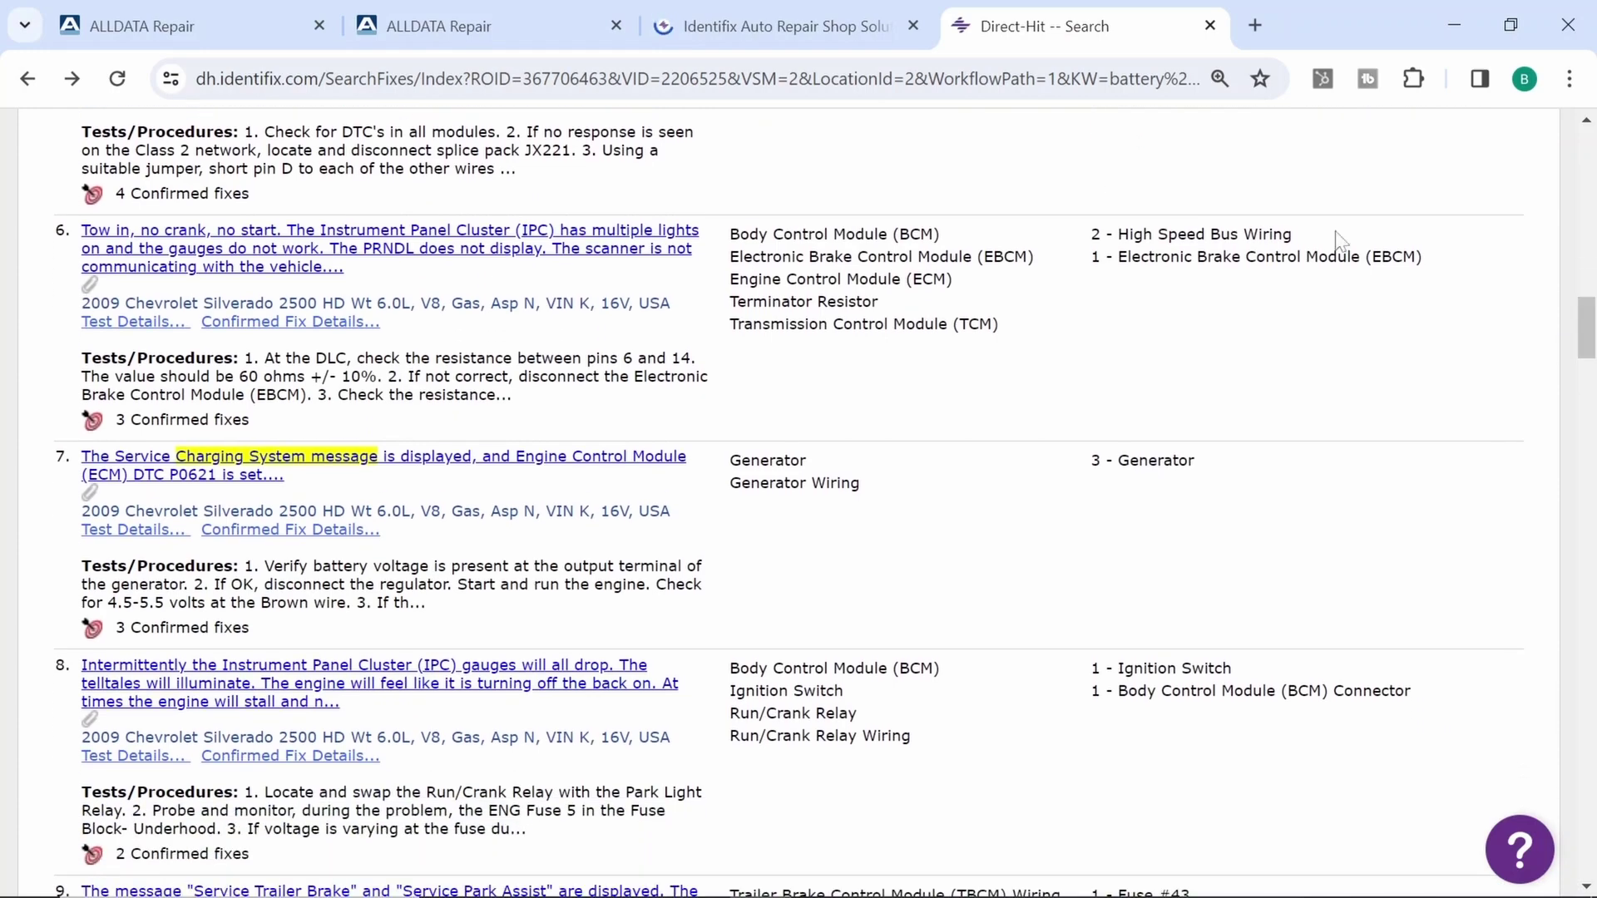
pyautogui.click(499, 464)
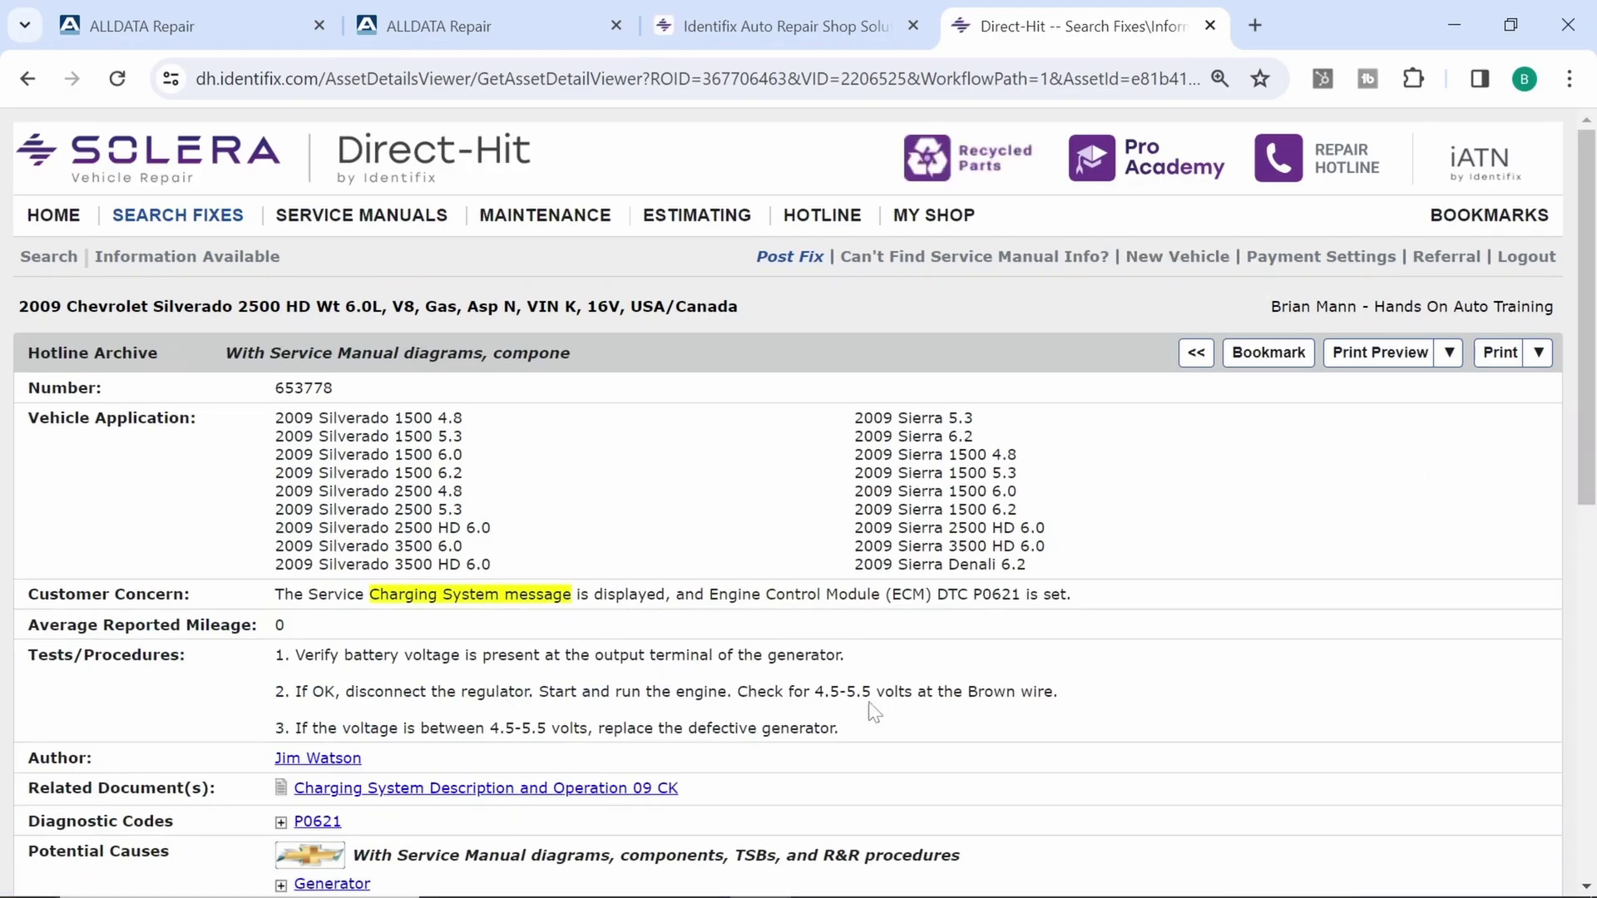
pyautogui.scroll(-5, 1411, 405)
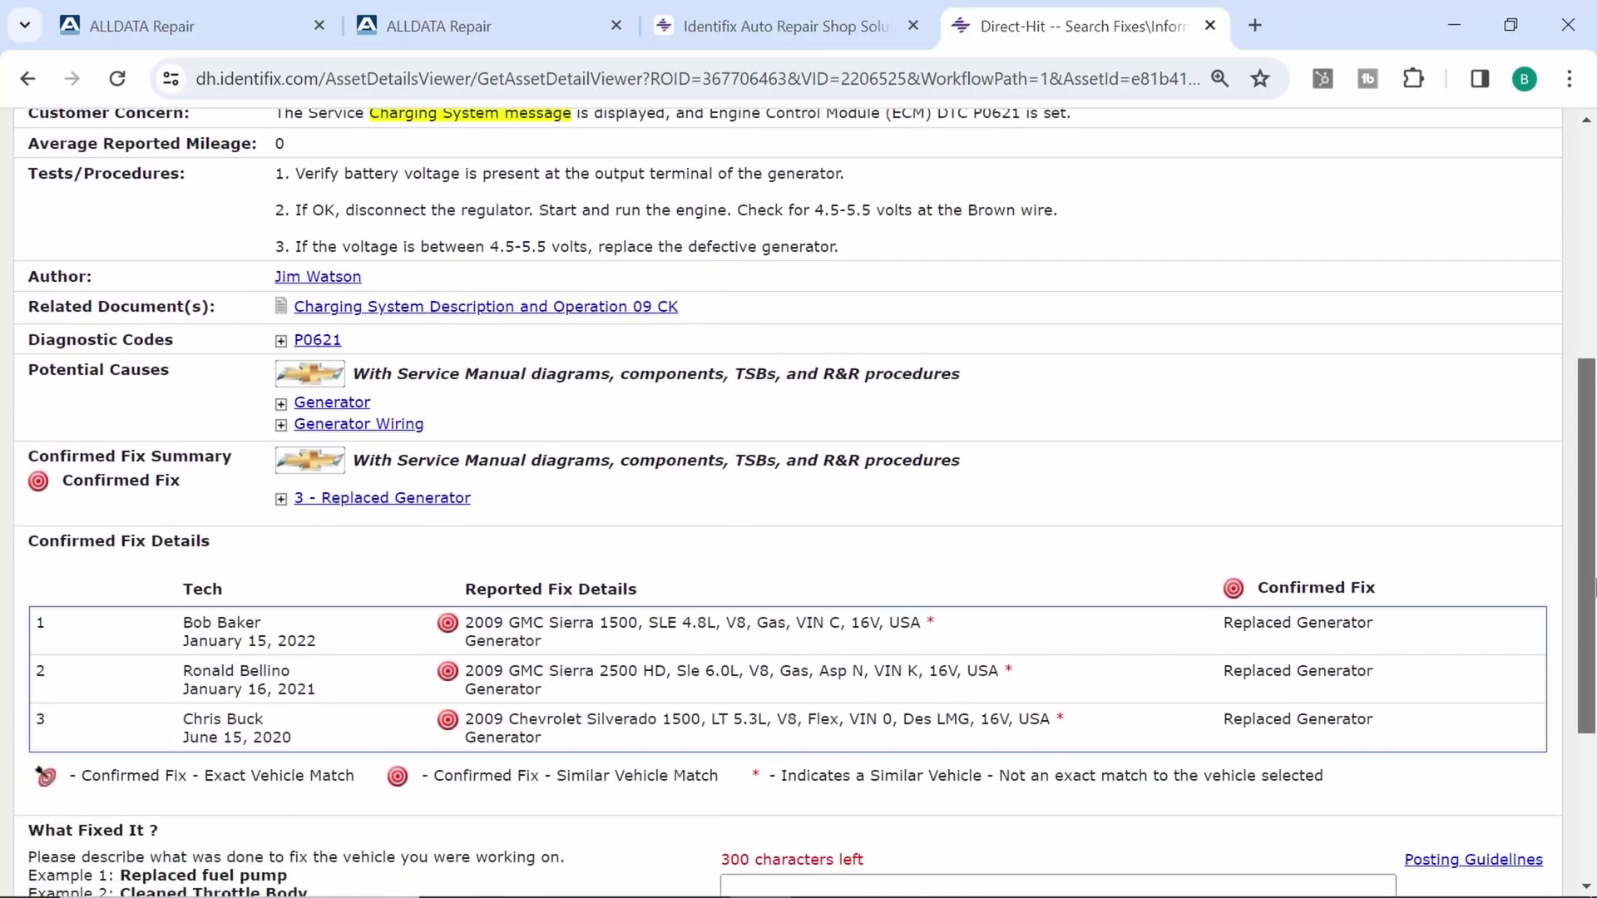
pyautogui.click(18, 63)
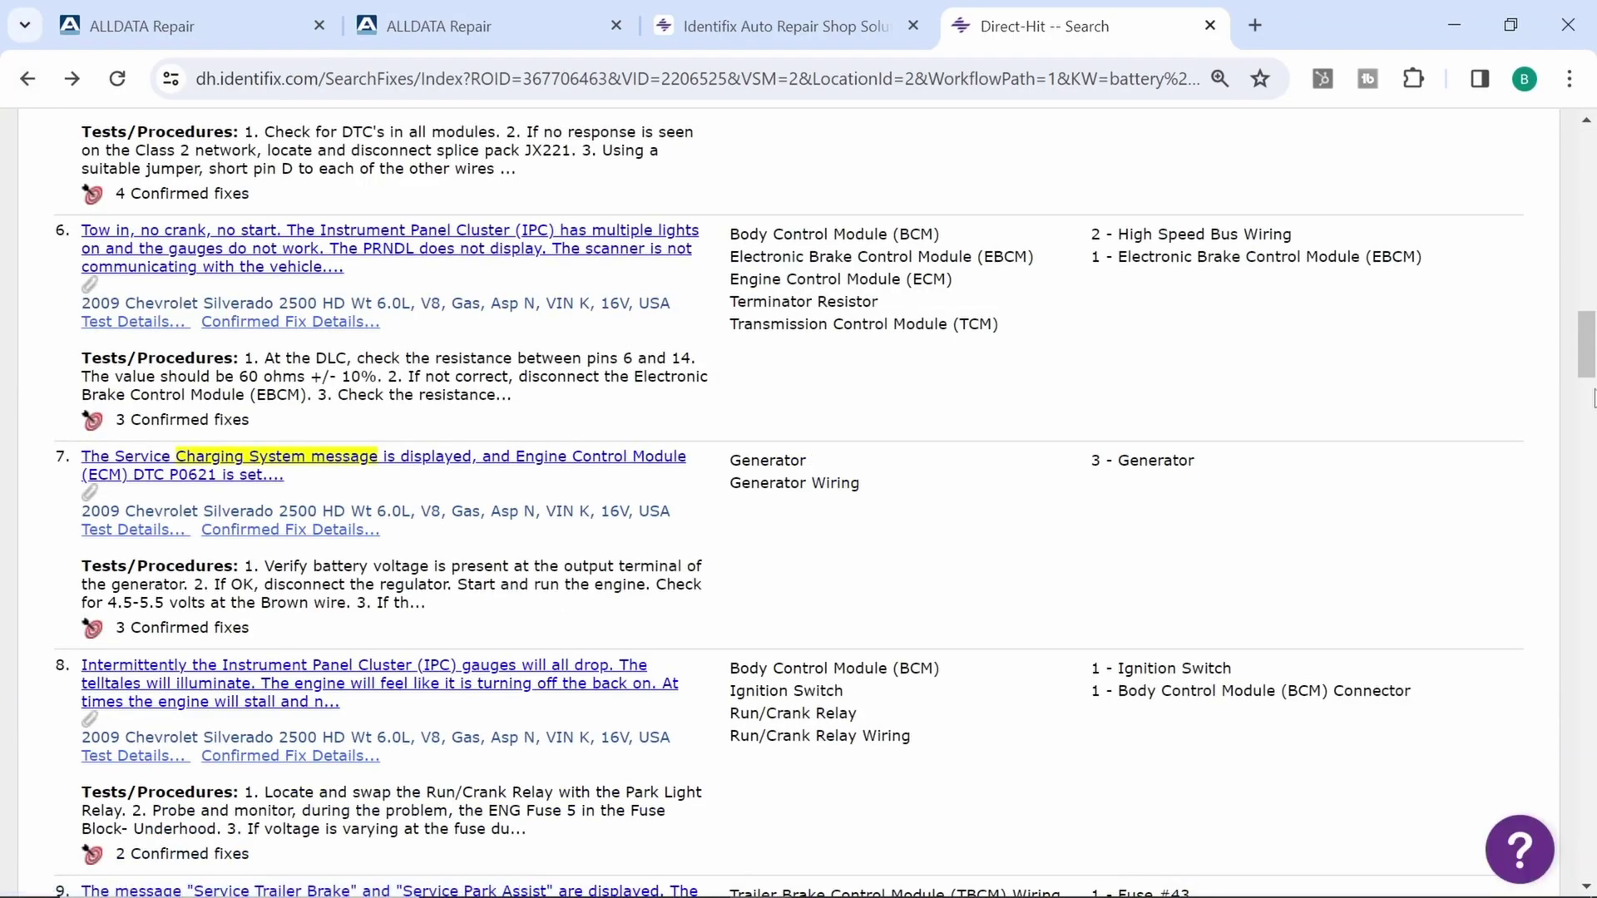
pyautogui.moveTo(1592, 371); pyautogui.dragTo(1592, 416)
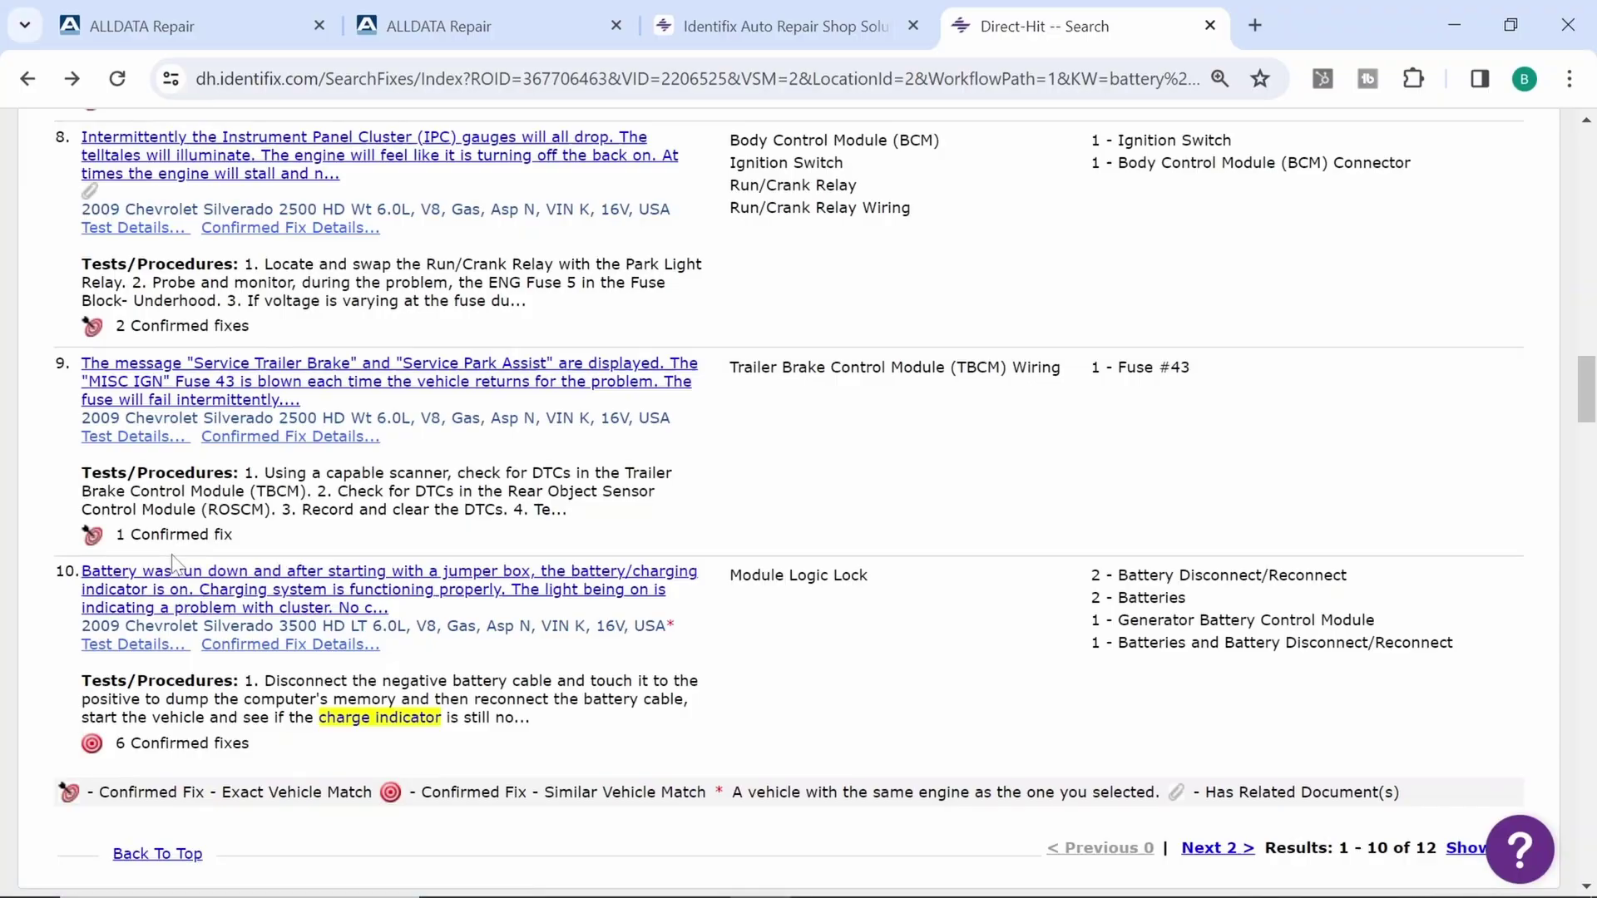
pyautogui.click(179, 582)
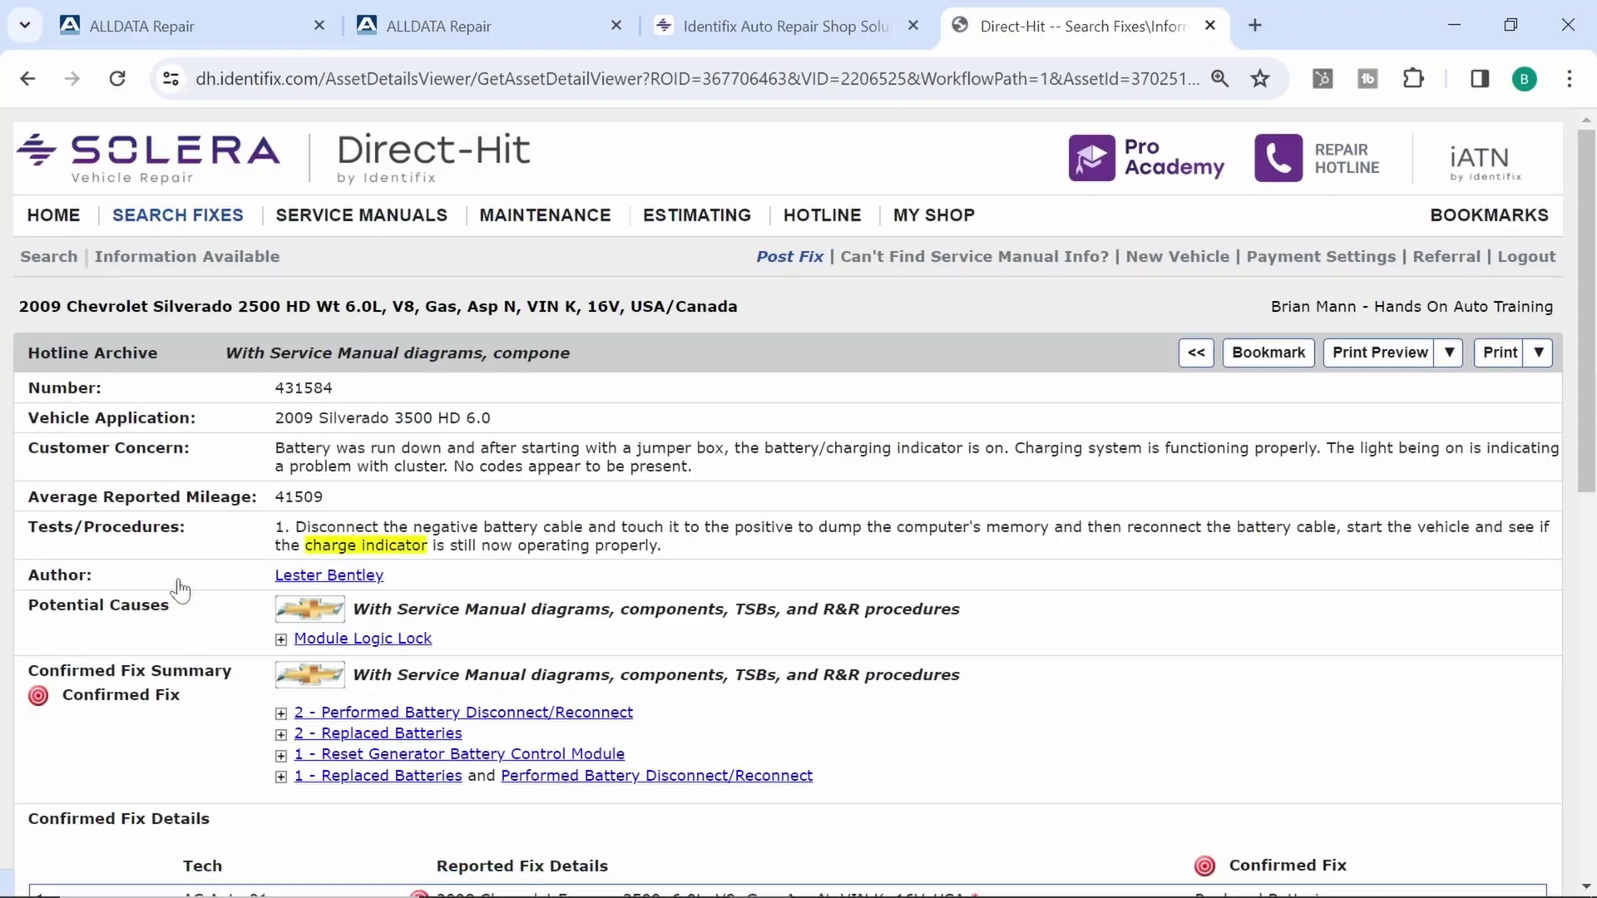